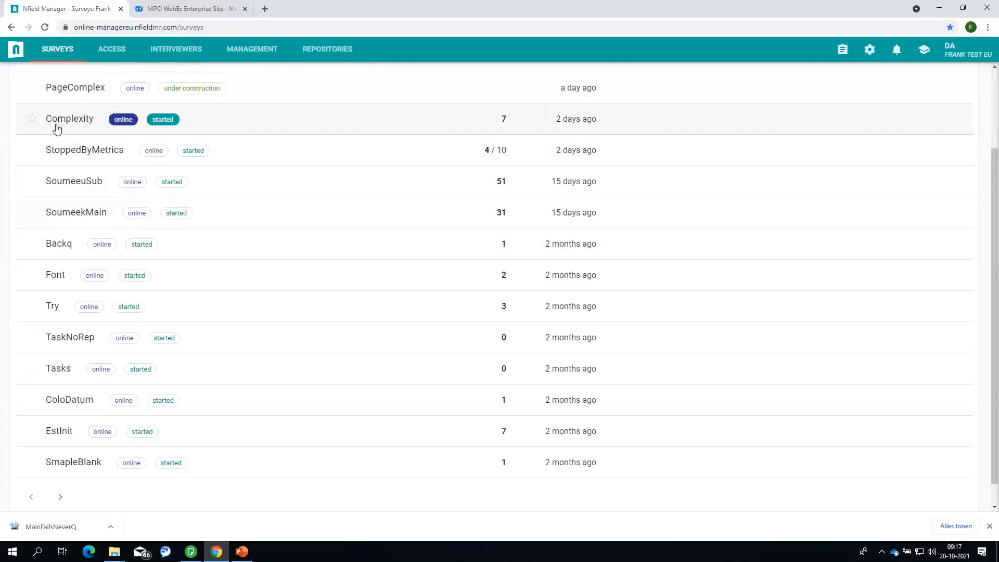
# - Open the setup of the Complexity survey and copy its live interview link from the test and launch options
pyautogui.click(57, 129)
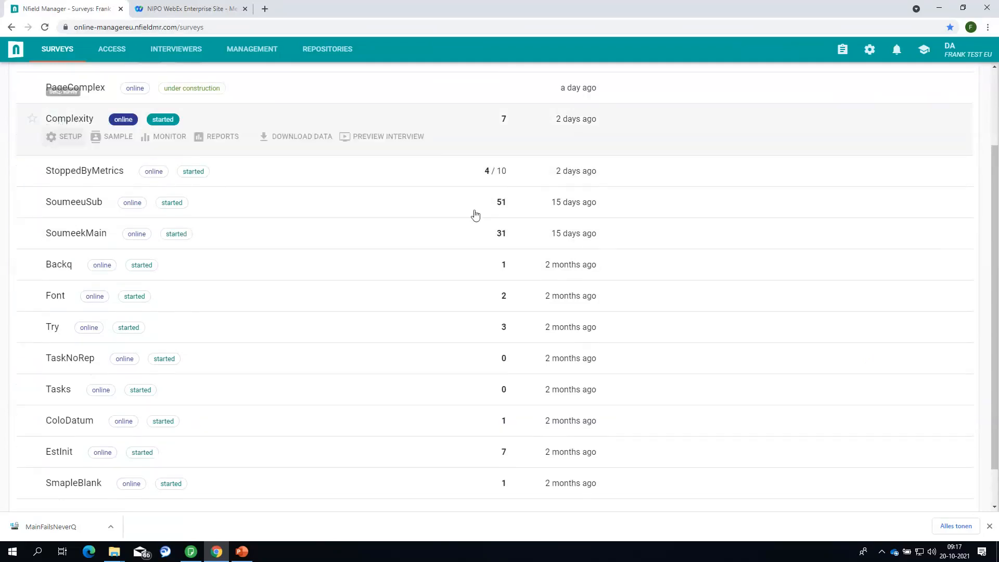
pyautogui.click(69, 144)
pyautogui.click(815, 61)
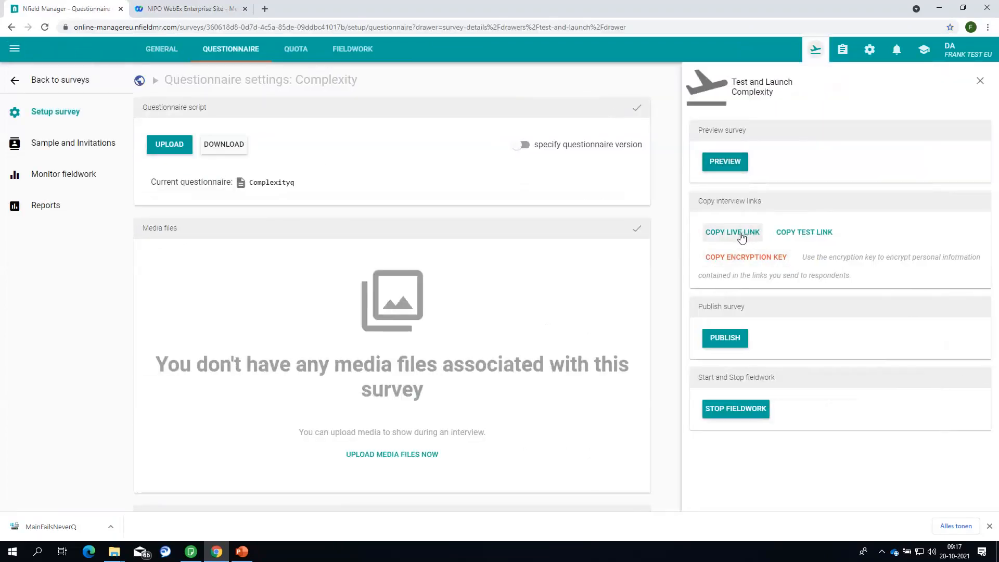
pyautogui.click(741, 238)
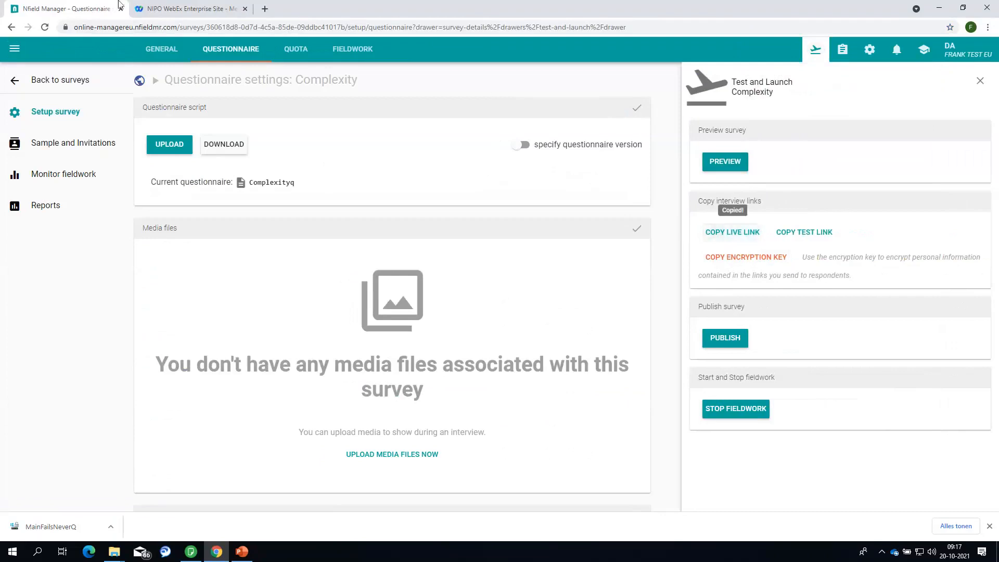
# - Open the copied live interview link in a new browser tab
pyautogui.click(263, 10)
pyautogui.click(244, 25)
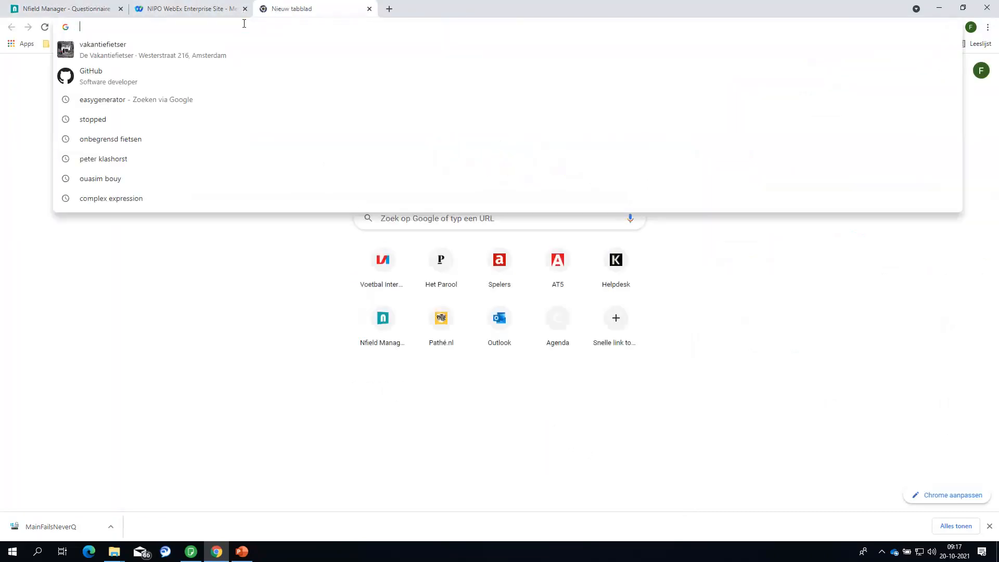
pyautogui.hotkey('ctrl', 'v')
pyautogui.press('Return')
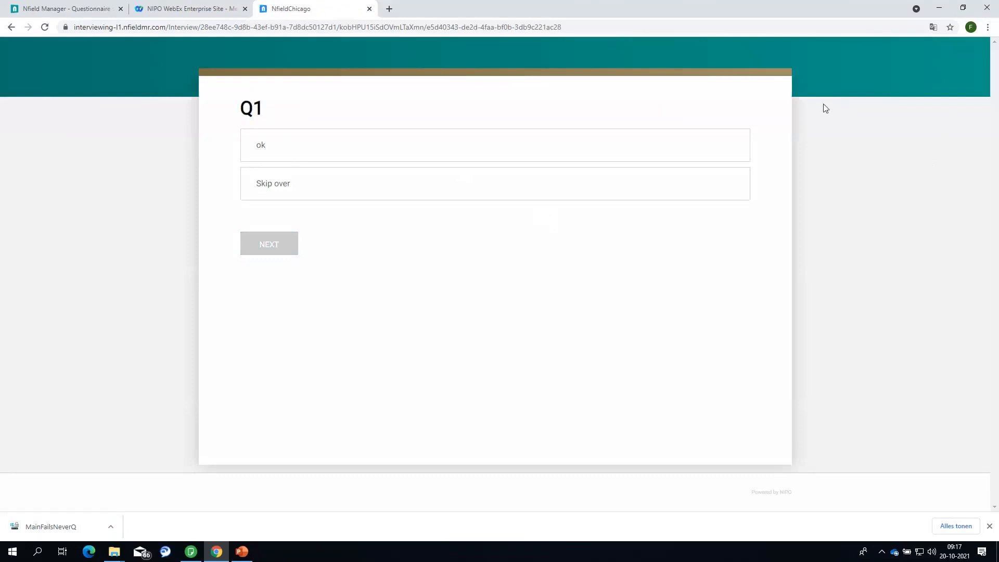
# - Complete the interview, answering Q1 with "Skip over" and Q2 with "ok"
pyautogui.click(427, 140)
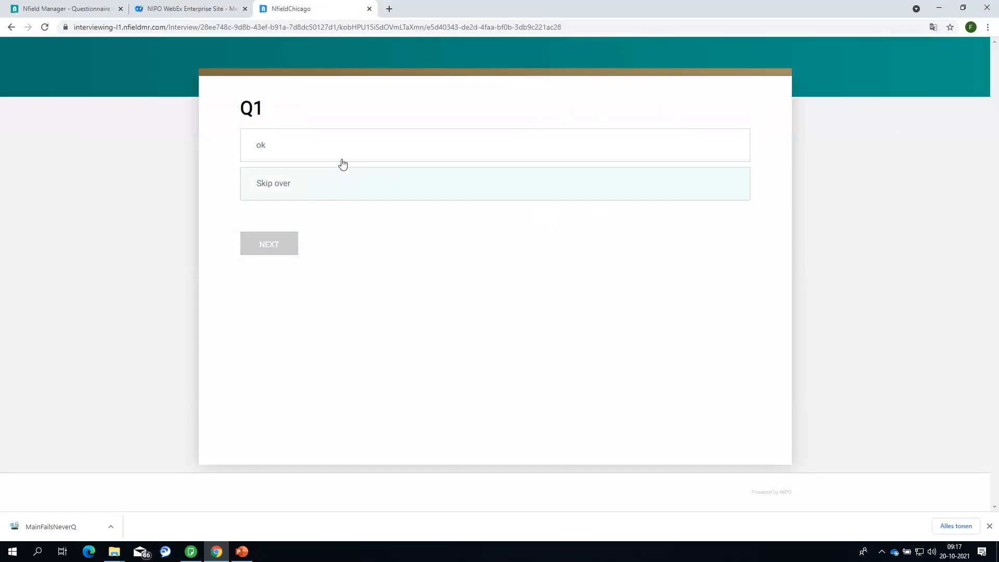
pyautogui.click(315, 186)
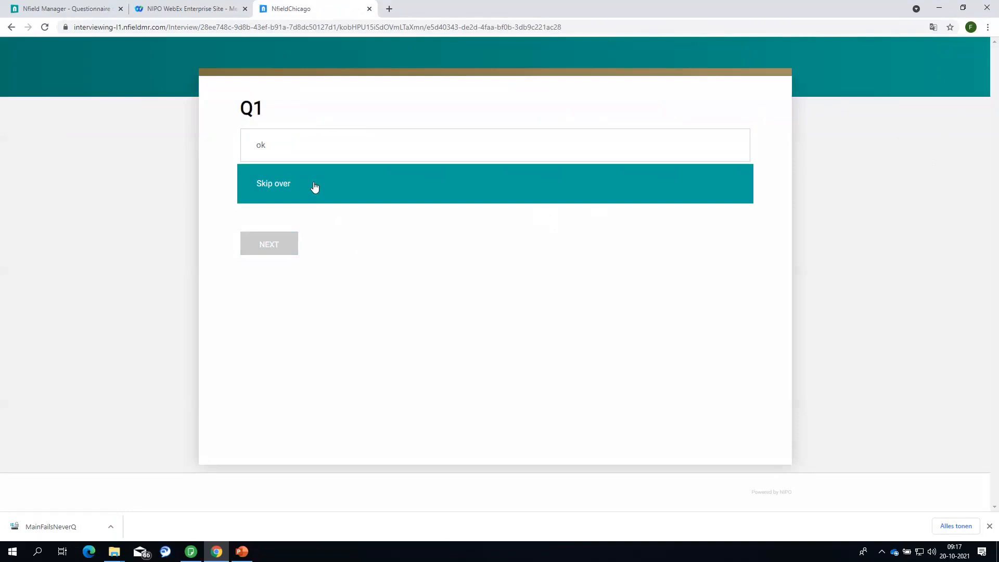
pyautogui.click(327, 161)
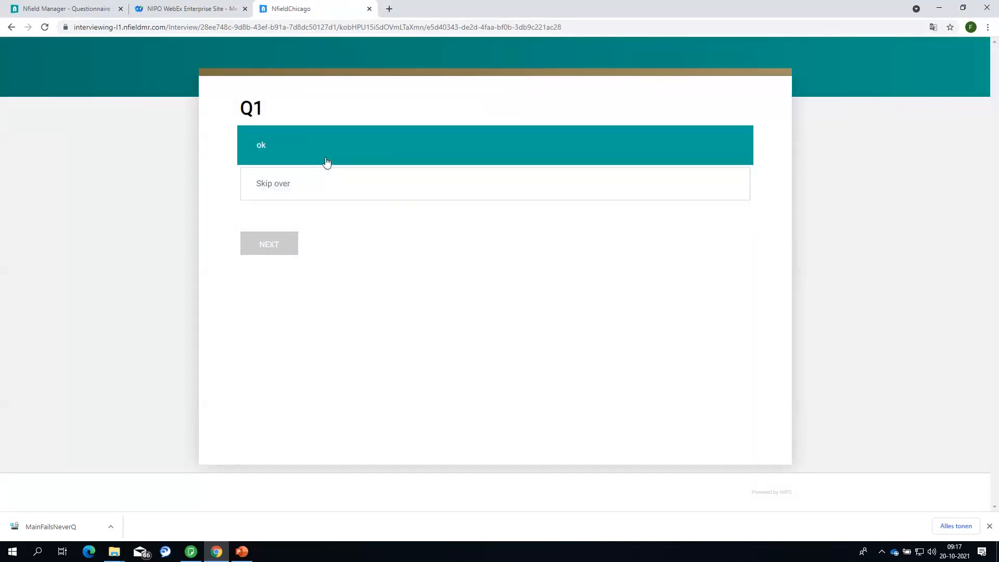
pyautogui.click(315, 186)
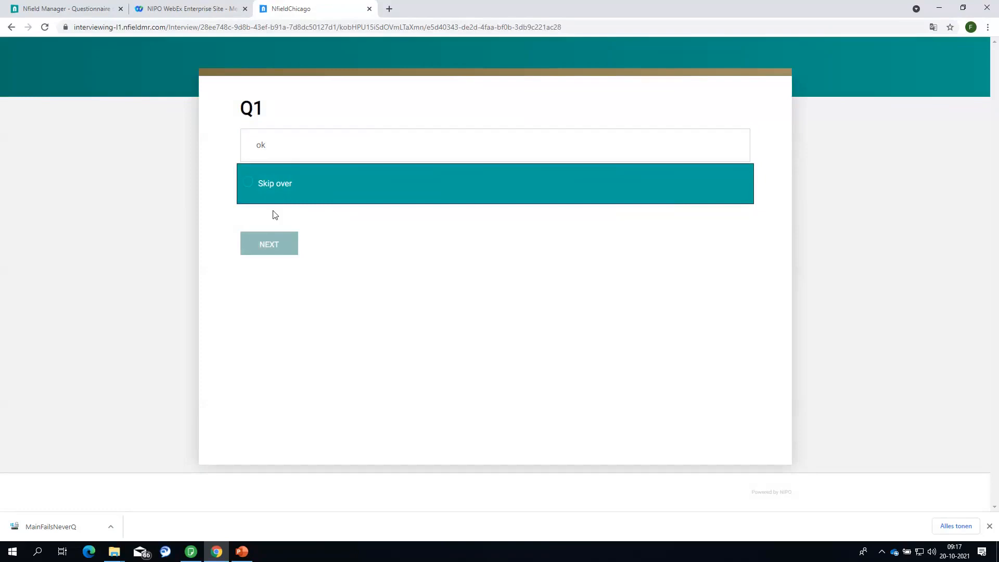
pyautogui.click(279, 244)
pyautogui.click(359, 145)
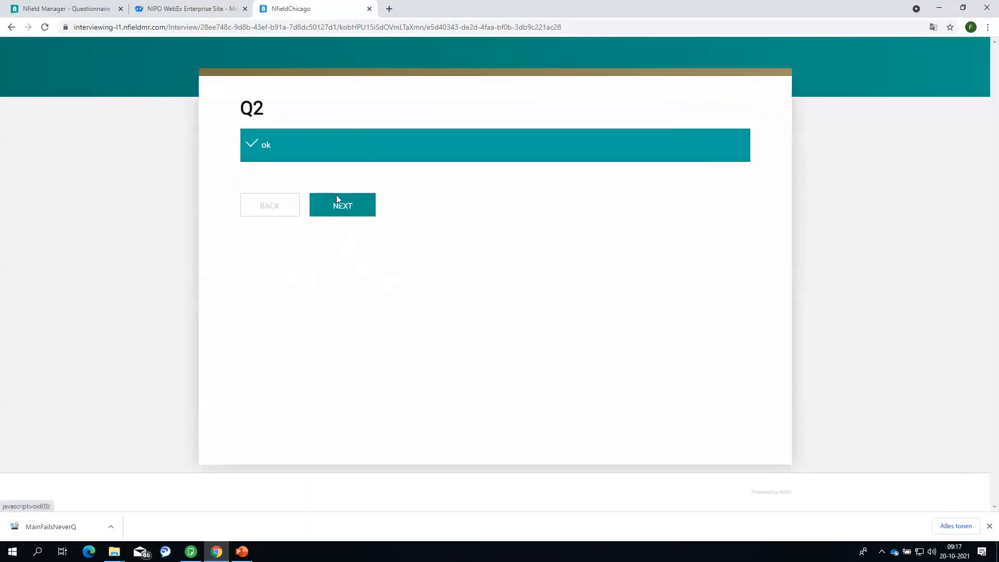
pyautogui.click(336, 197)
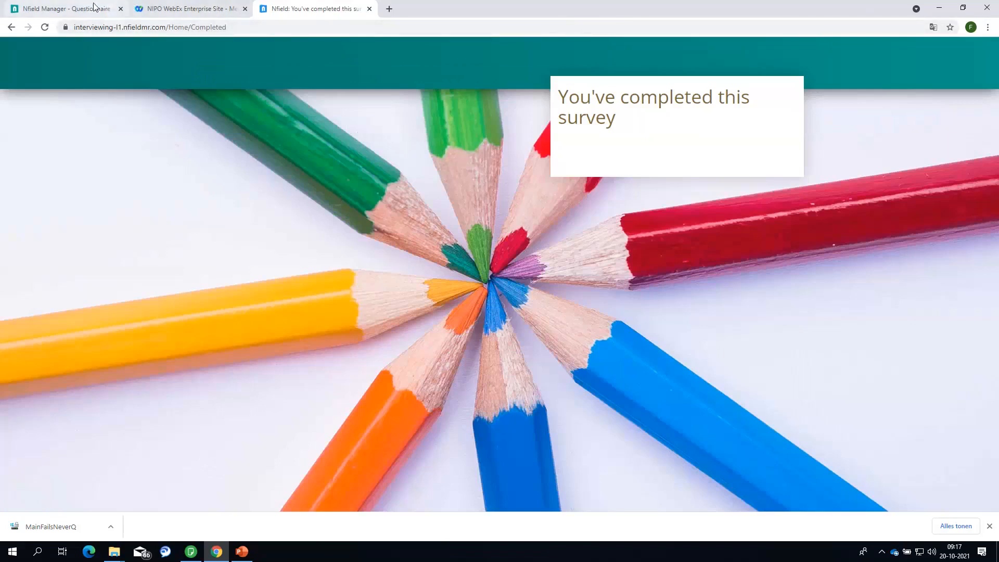
# - Return Nfield Manager to the surveys overview and start a second interview from the live link in the completed survey's tab
pyautogui.click(111, 5)
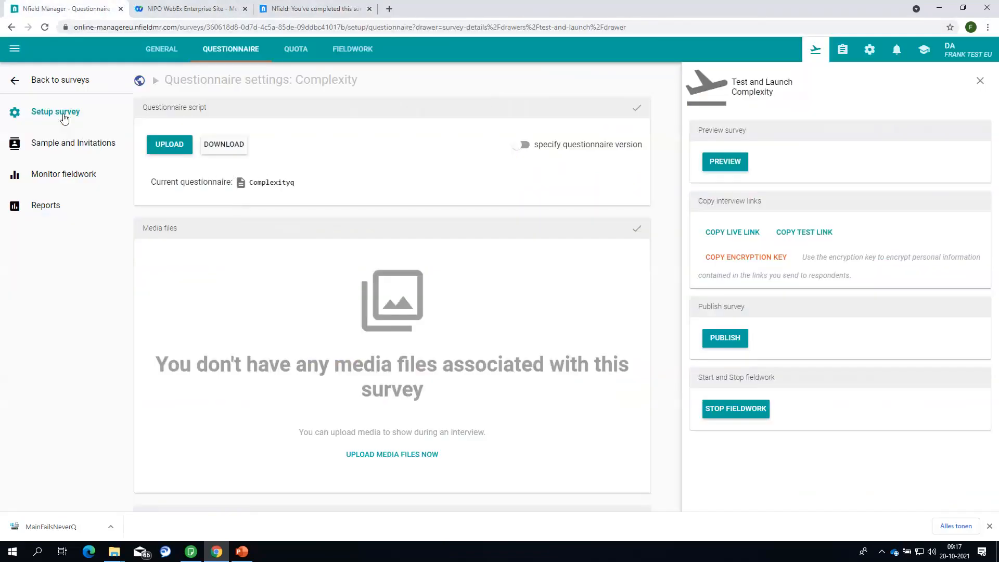
pyautogui.click(50, 82)
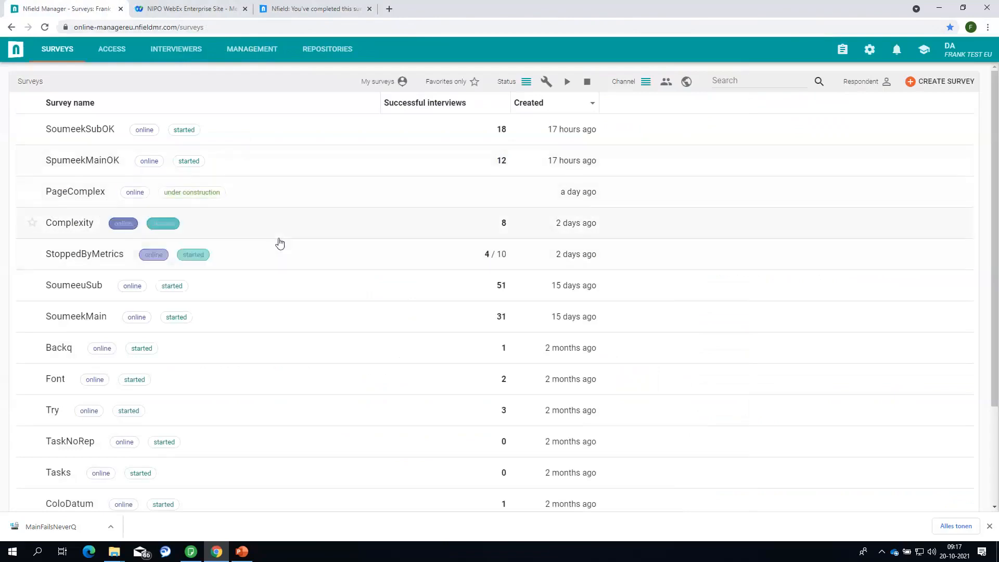
pyautogui.click(288, 9)
pyautogui.click(274, 25)
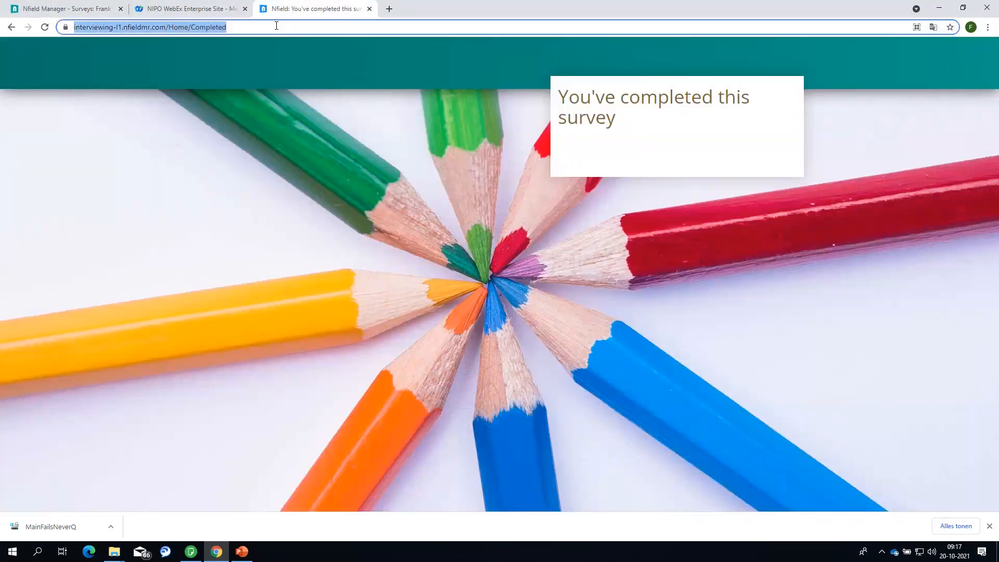
pyautogui.hotkey('ctrl', 'v')
pyautogui.press('Return')
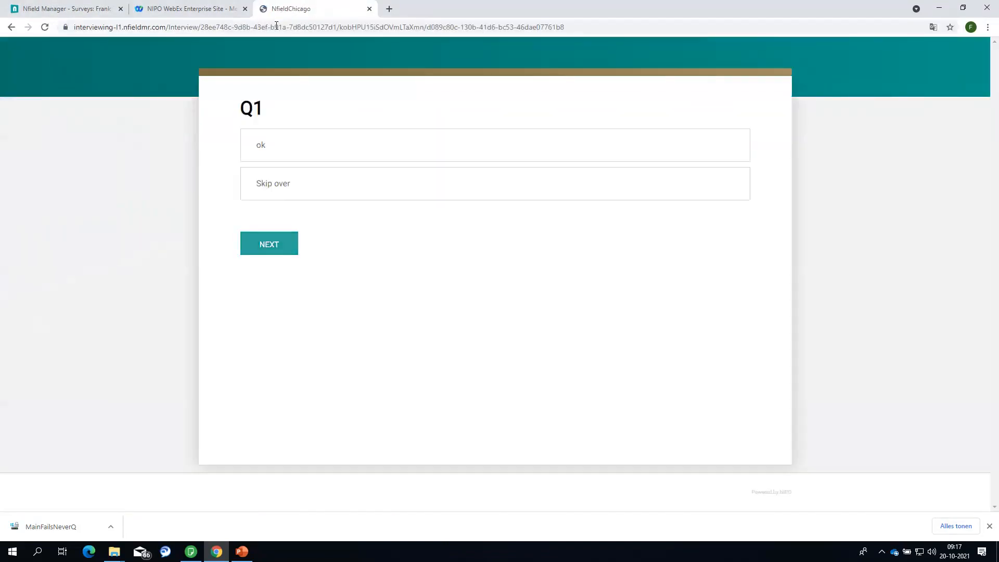
# - Complete the second interview, choosing "Skip over" for Q1 and "ok" for Q2
pyautogui.click(339, 187)
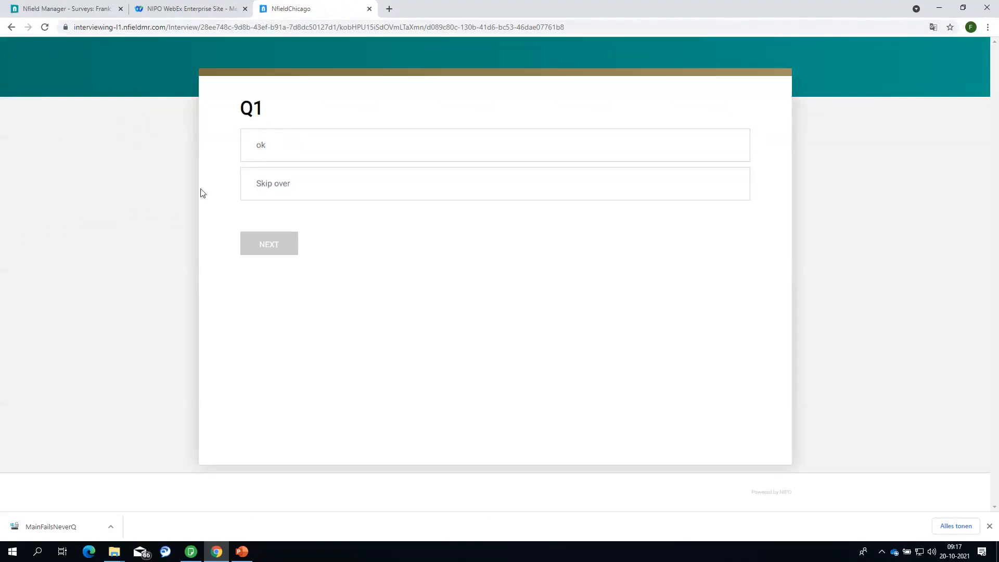
pyautogui.click(317, 195)
pyautogui.click(318, 195)
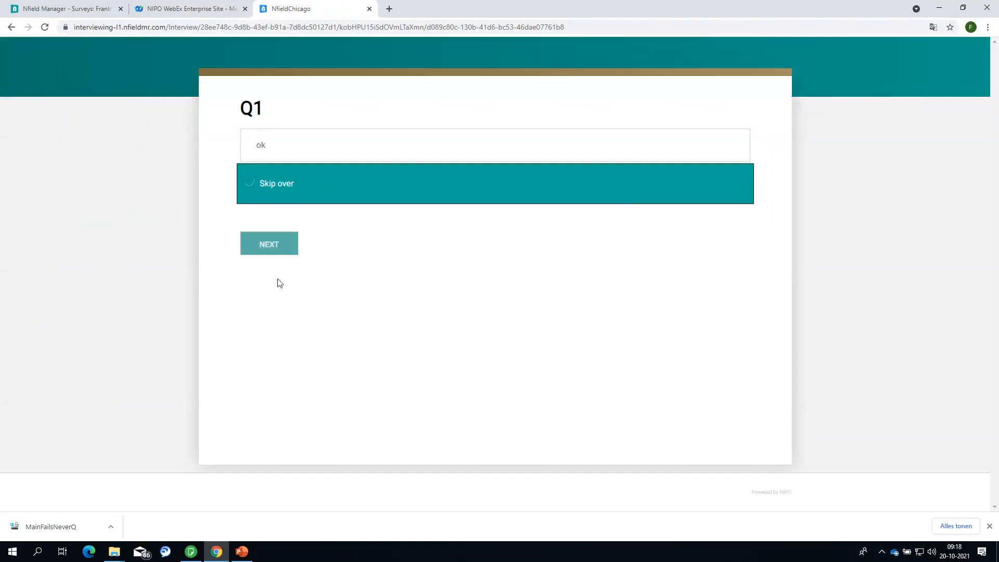
pyautogui.click(284, 251)
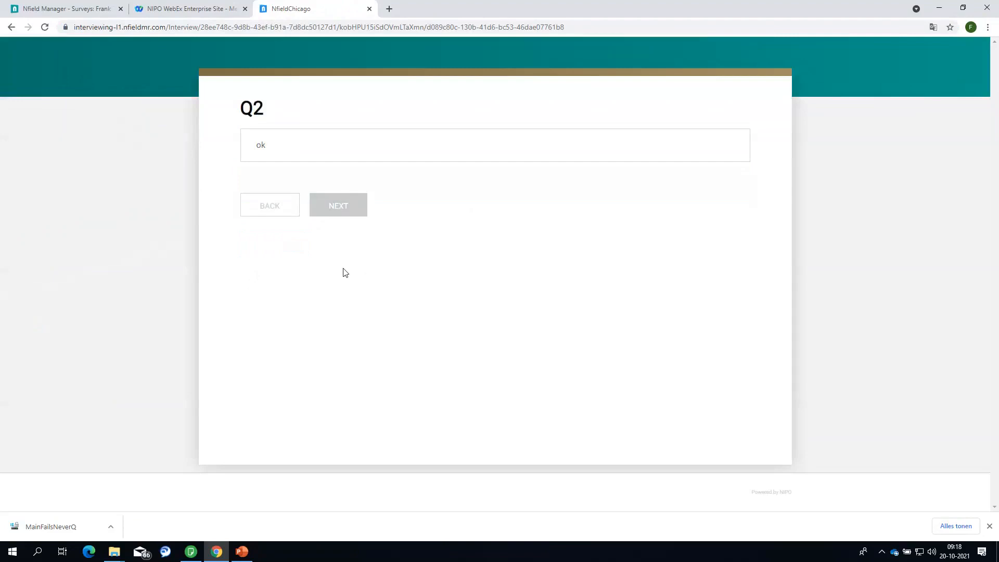
pyautogui.click(339, 158)
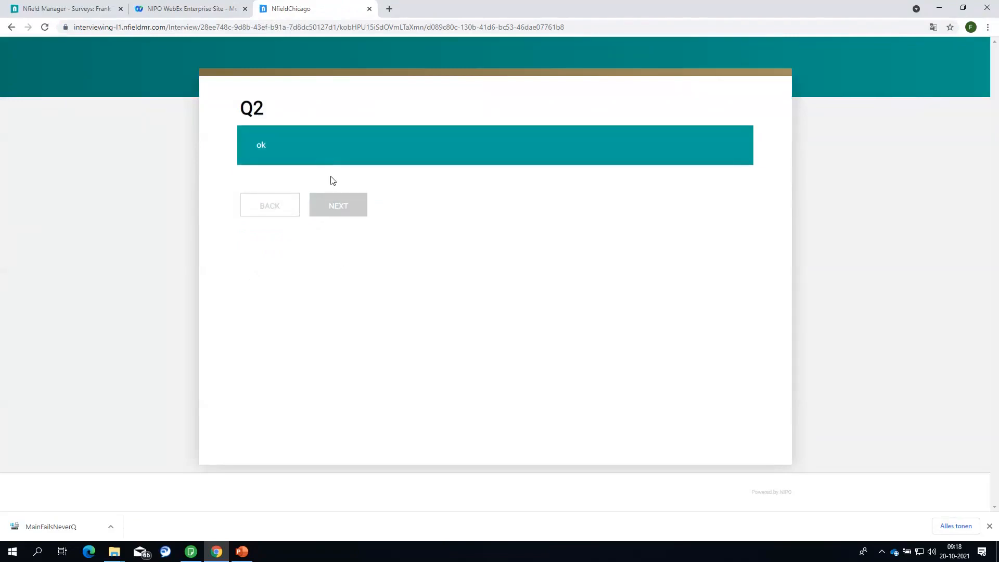
pyautogui.click(353, 219)
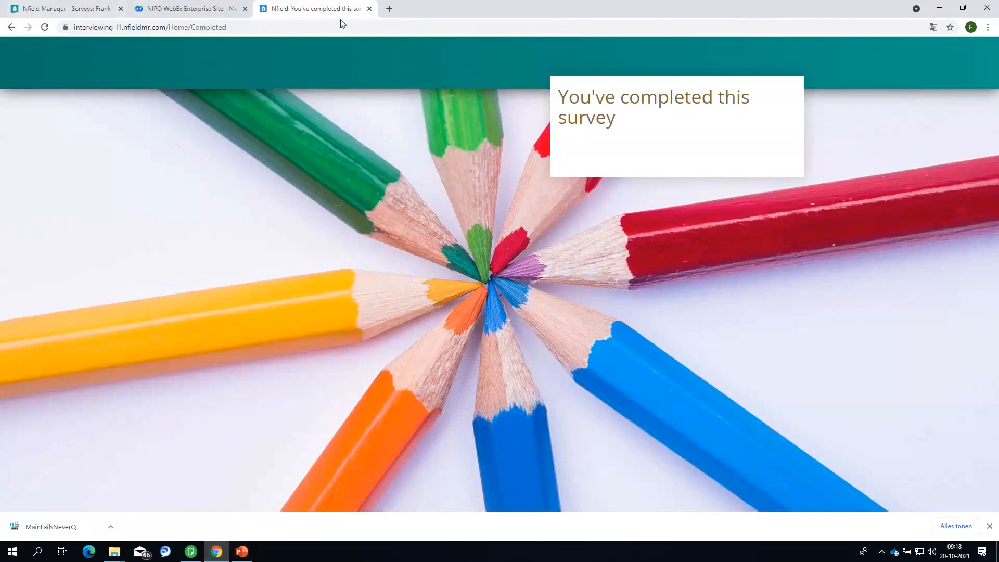
# - Start a third interview from the live link and complete it with "ok" for both Q1 and Q2
pyautogui.click(292, 26)
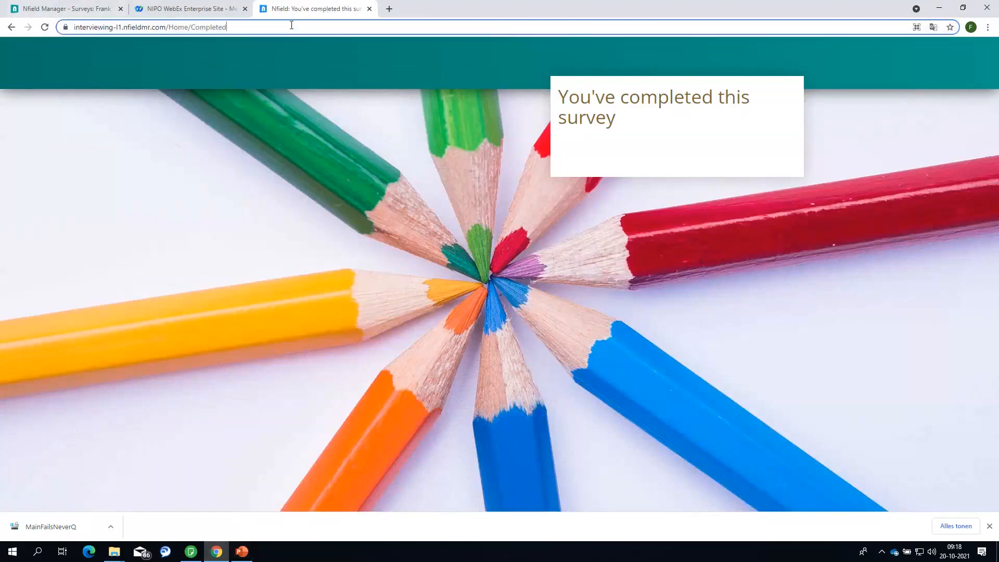
pyautogui.hotkey('ctrl', 'v')
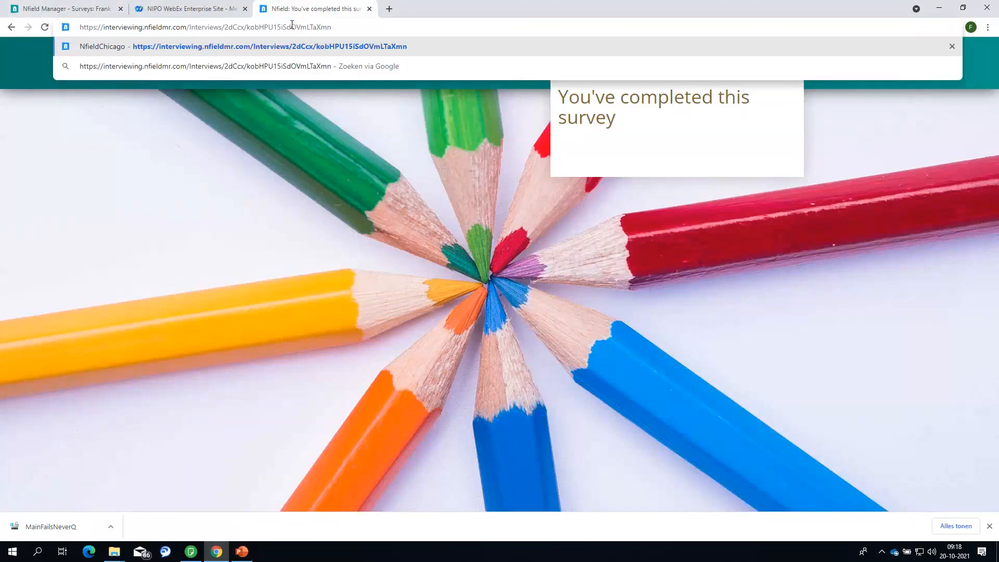
pyautogui.press('Return')
pyautogui.click(319, 156)
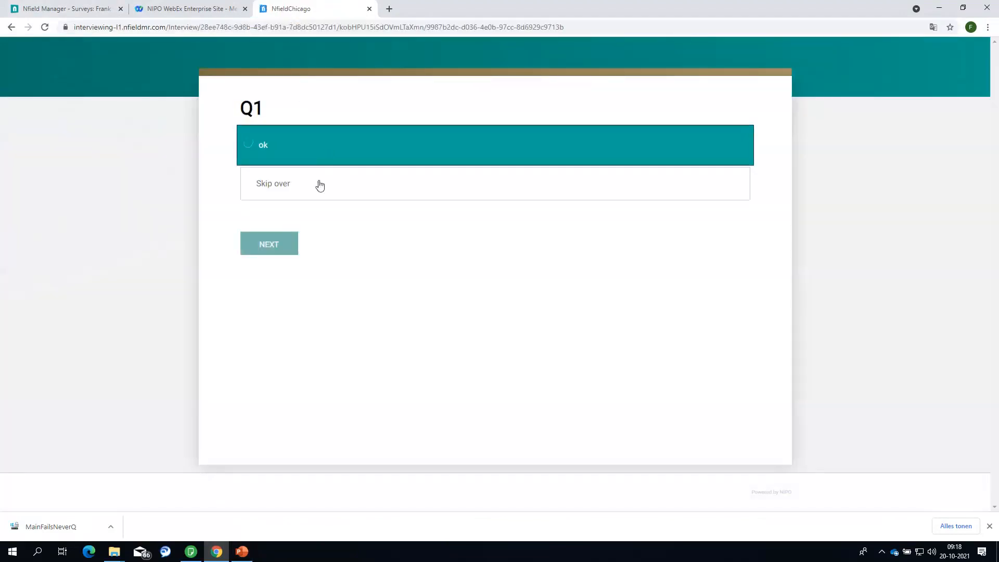
pyautogui.click(273, 244)
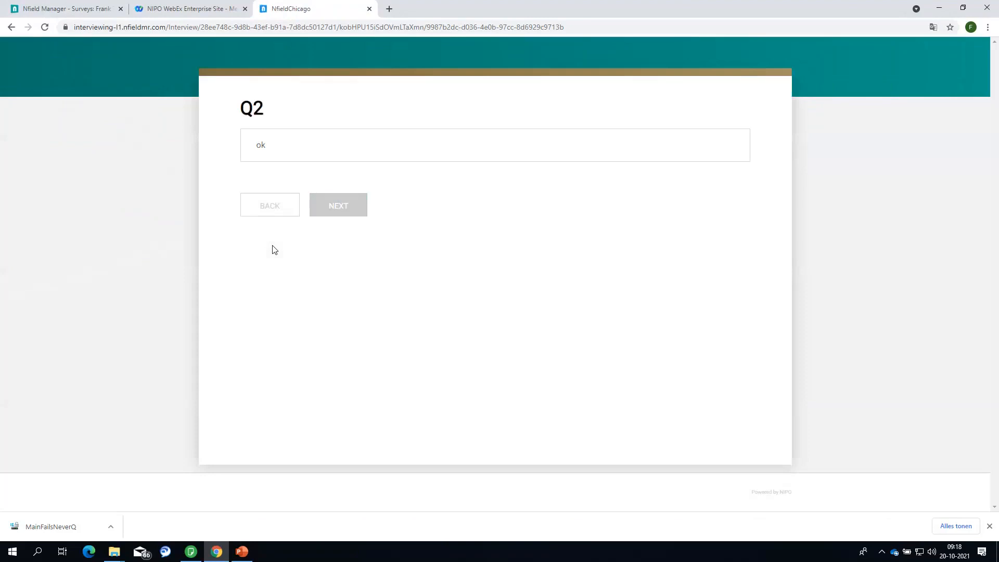
pyautogui.click(524, 150)
pyautogui.click(276, 137)
pyautogui.click(351, 212)
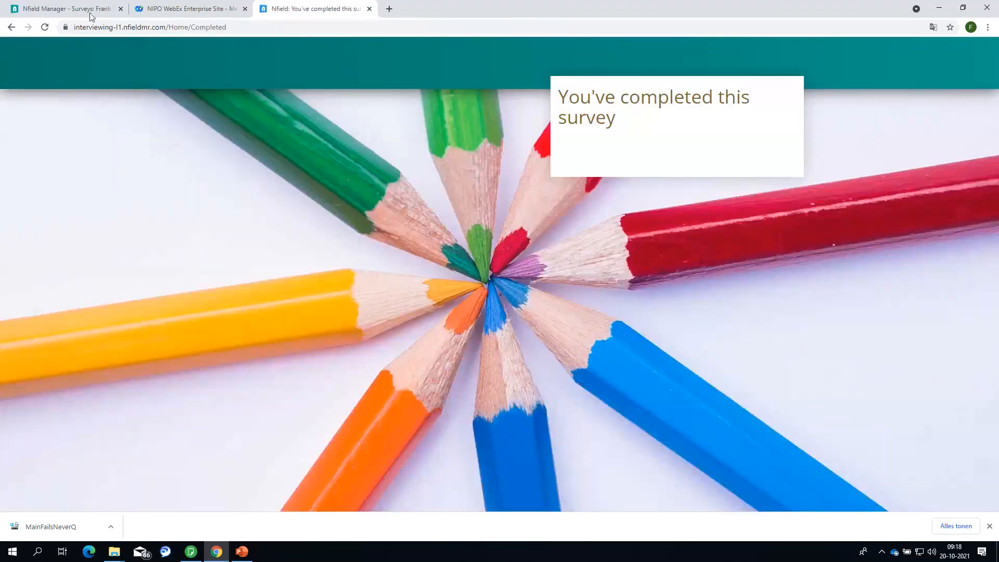
# - Refresh the surveys overview in Nfield Manager and view the Complexity survey's fieldwork performance
pyautogui.click(91, 14)
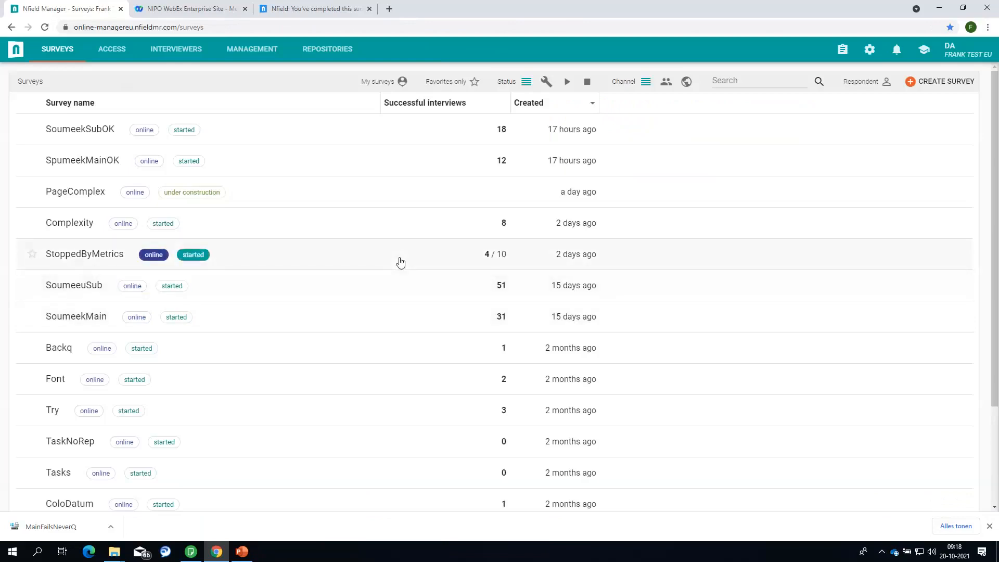
pyautogui.press('F5')
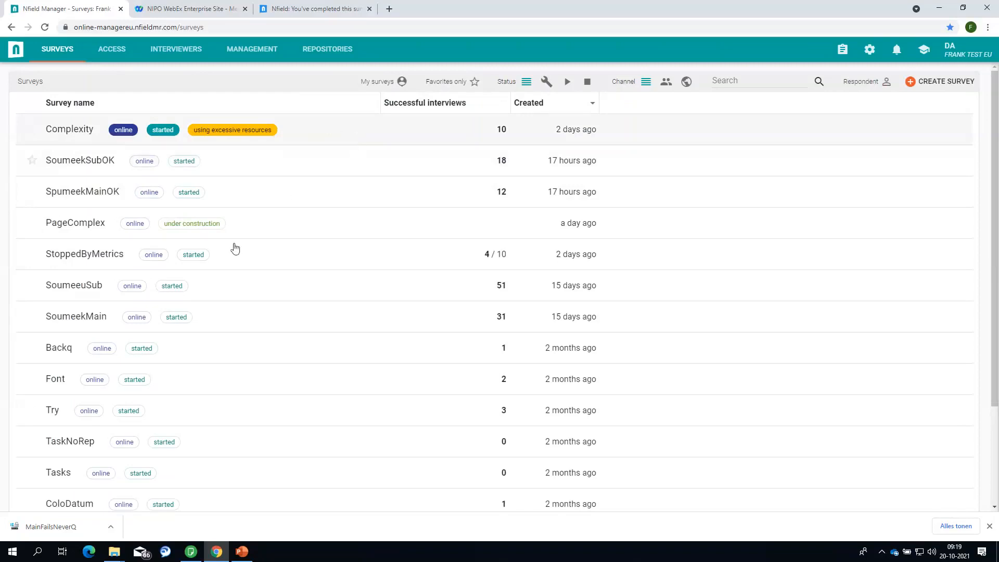
pyautogui.click(74, 133)
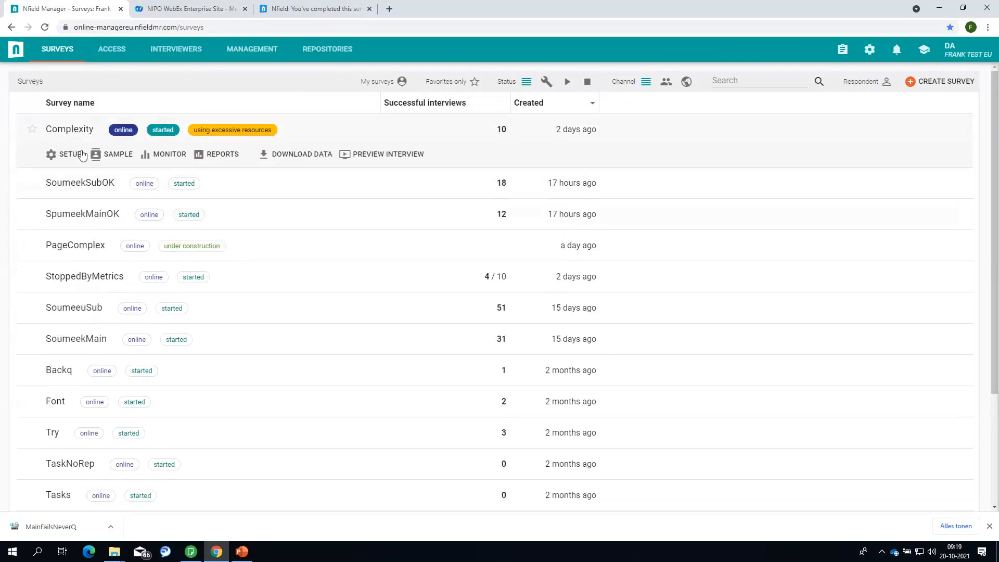
pyautogui.click(164, 154)
pyautogui.click(164, 49)
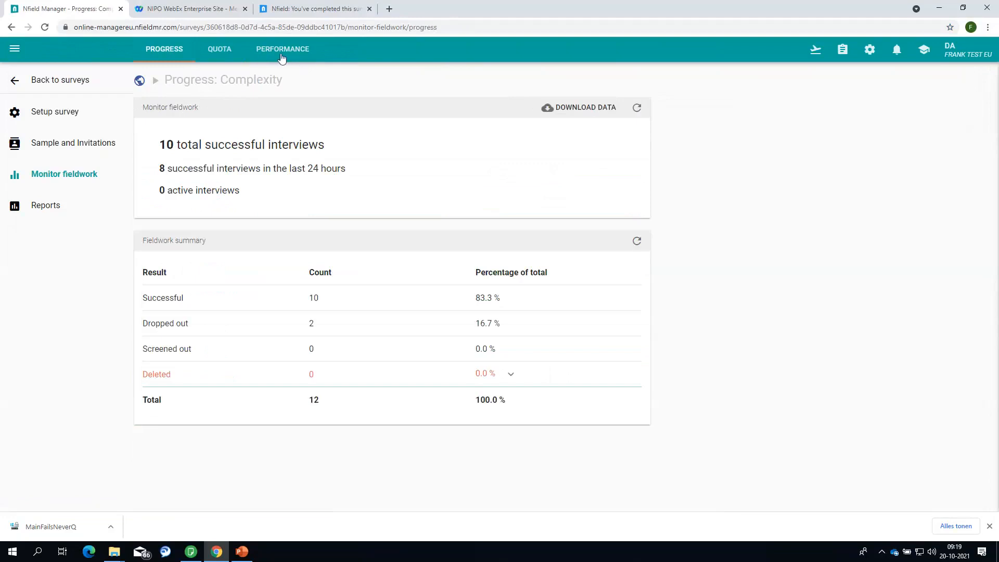
pyautogui.click(291, 52)
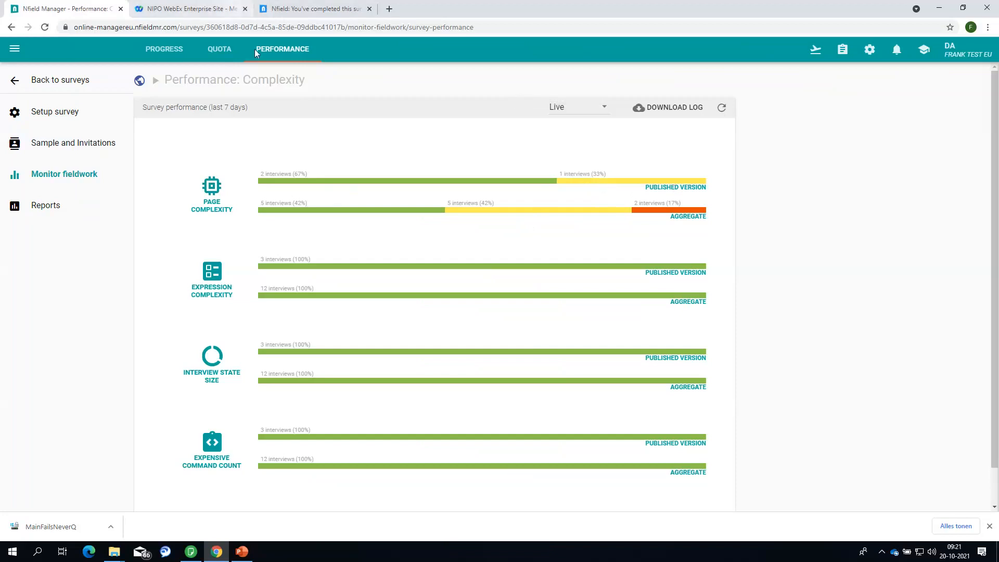
# - Generate the interviewing metrics log for the live Complexity interviews and download the resulting file from the activities list
pyautogui.click(669, 109)
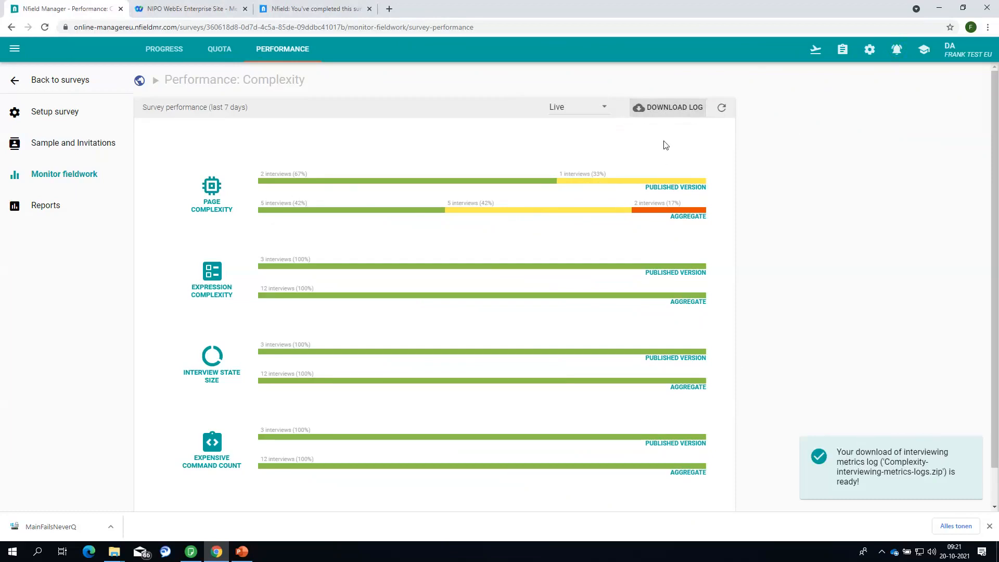
pyautogui.click(897, 50)
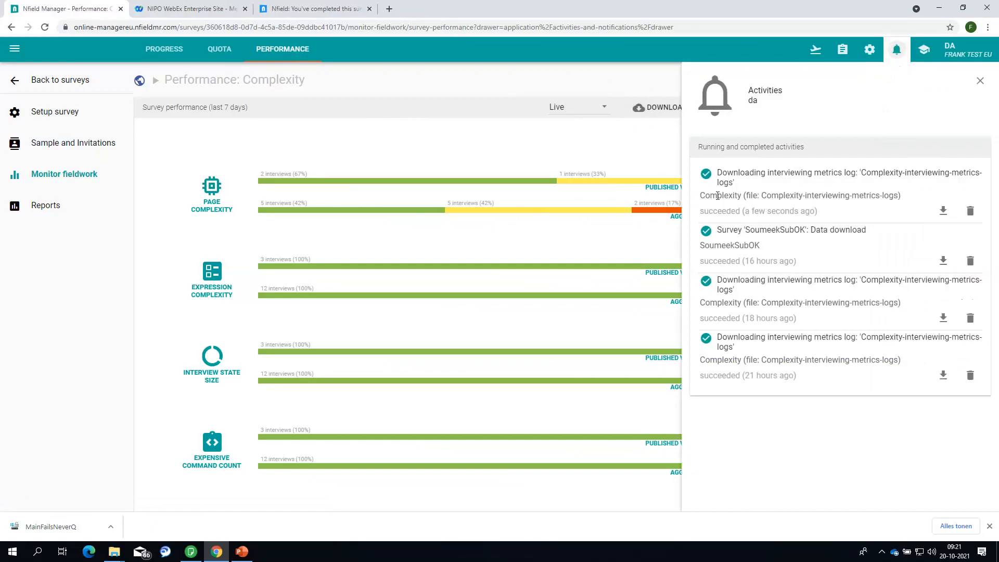
pyautogui.click(945, 212)
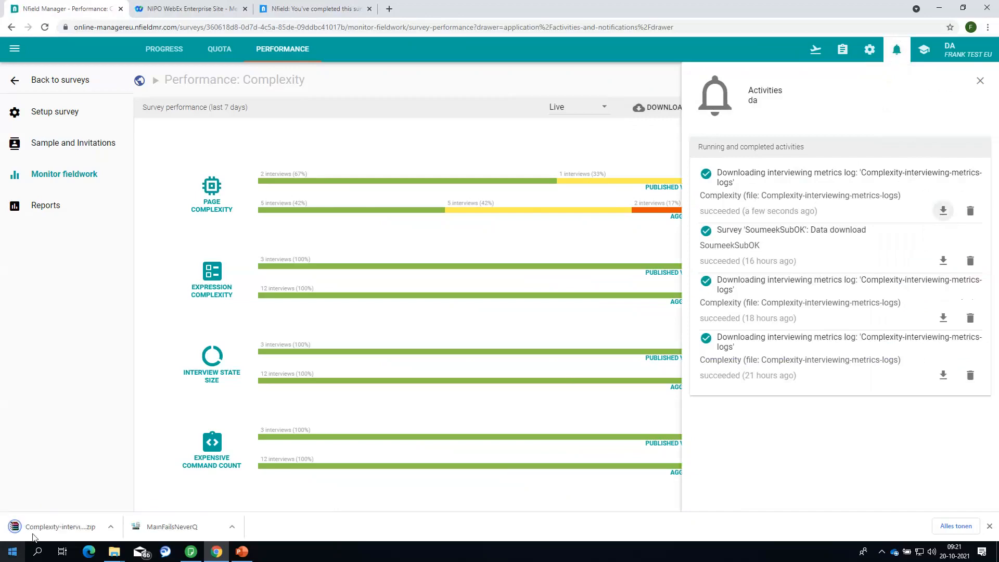
# - Open InterviewingMetricsLog.csv from the downloaded Complexity metrics archive and widen column A to fit the log text
pyautogui.click(61, 529)
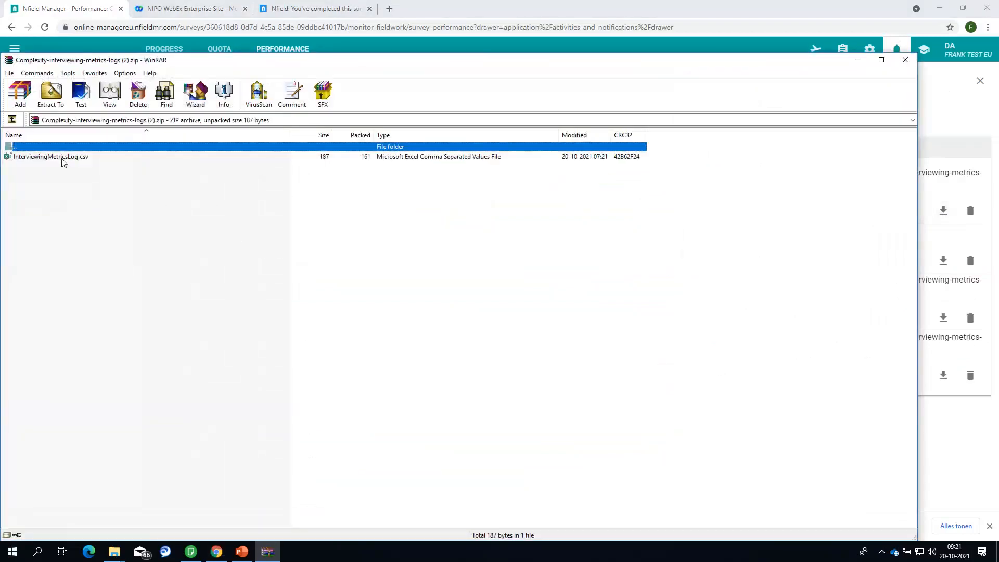
pyautogui.click(62, 160)
pyautogui.click(65, 158)
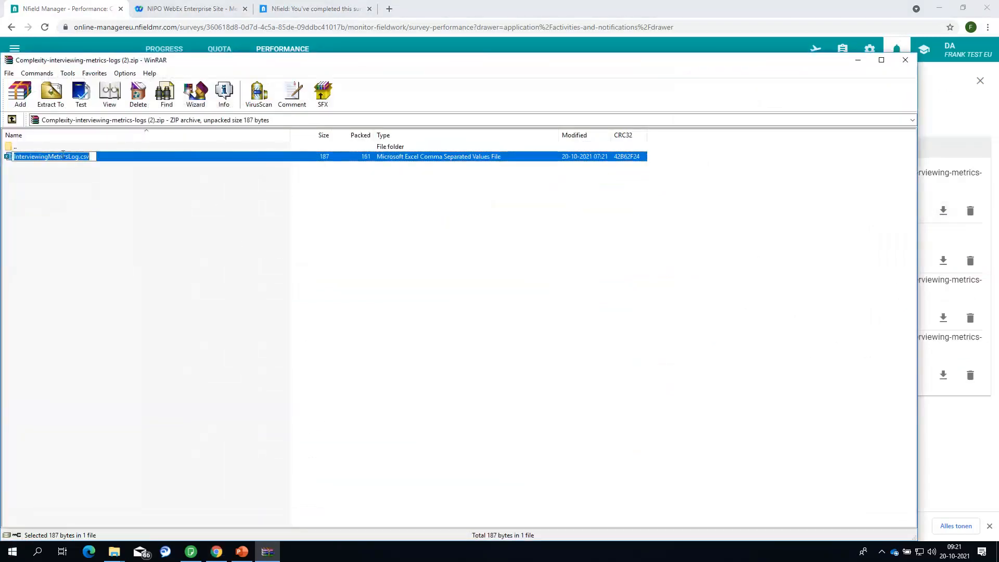
pyautogui.click(54, 176)
pyautogui.doubleClick(33, 159)
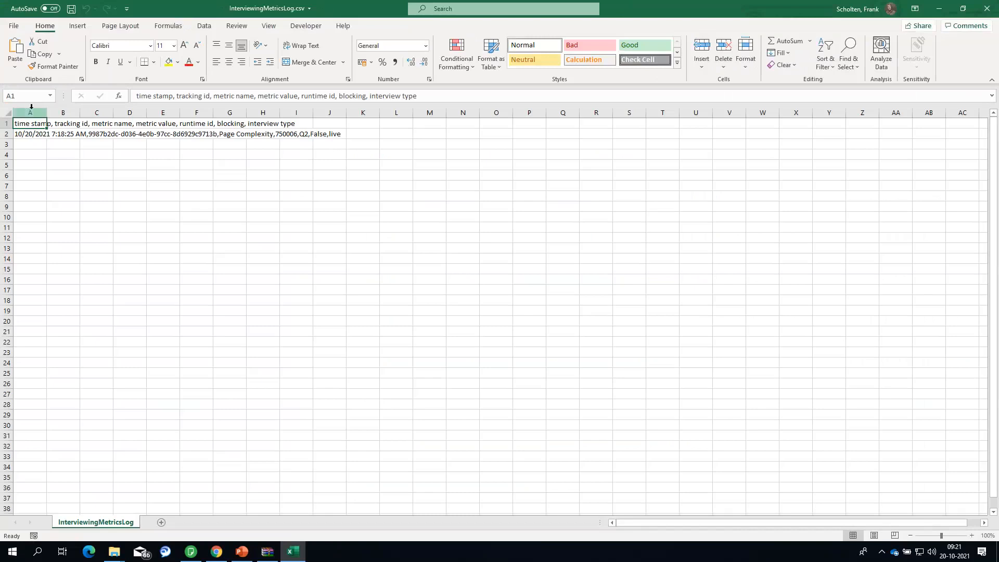
pyautogui.moveTo(47, 112); pyautogui.dragTo(368, 122)
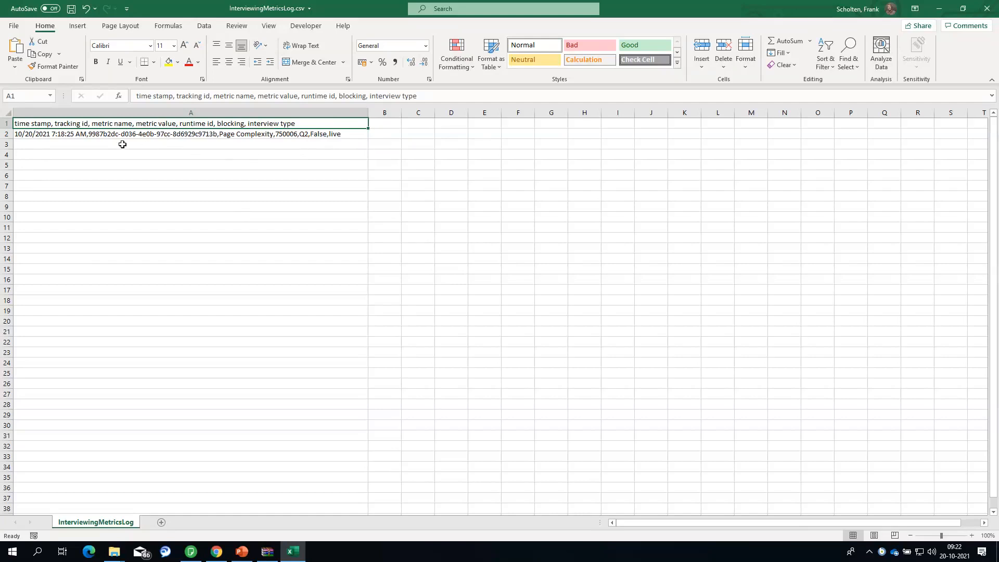
# - Copy the tracking id from the log entry in row 2, then show the Complexity survey's sample in Nfield Manager without the activities list
pyautogui.doubleClick(105, 137)
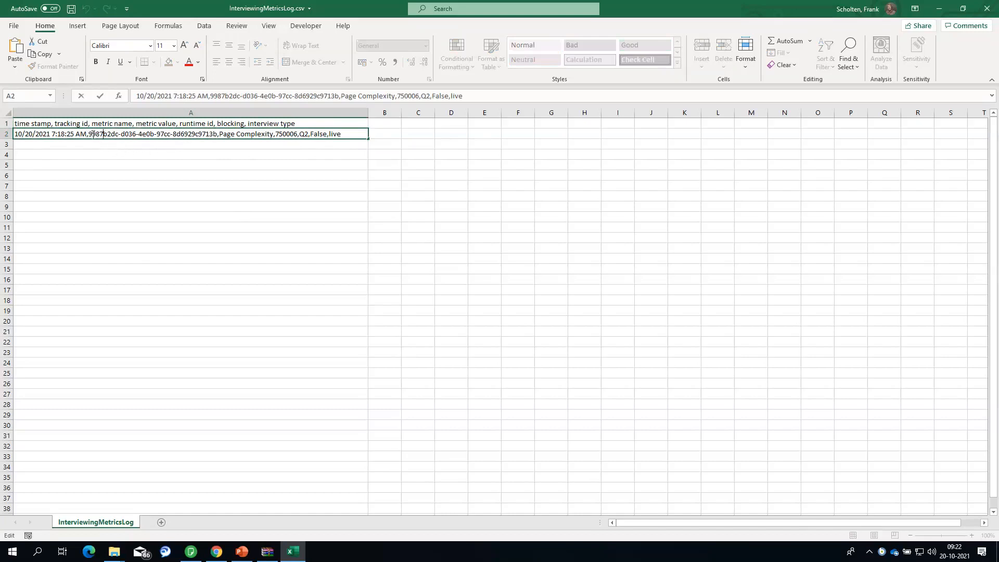
pyautogui.moveTo(89, 134); pyautogui.dragTo(218, 136)
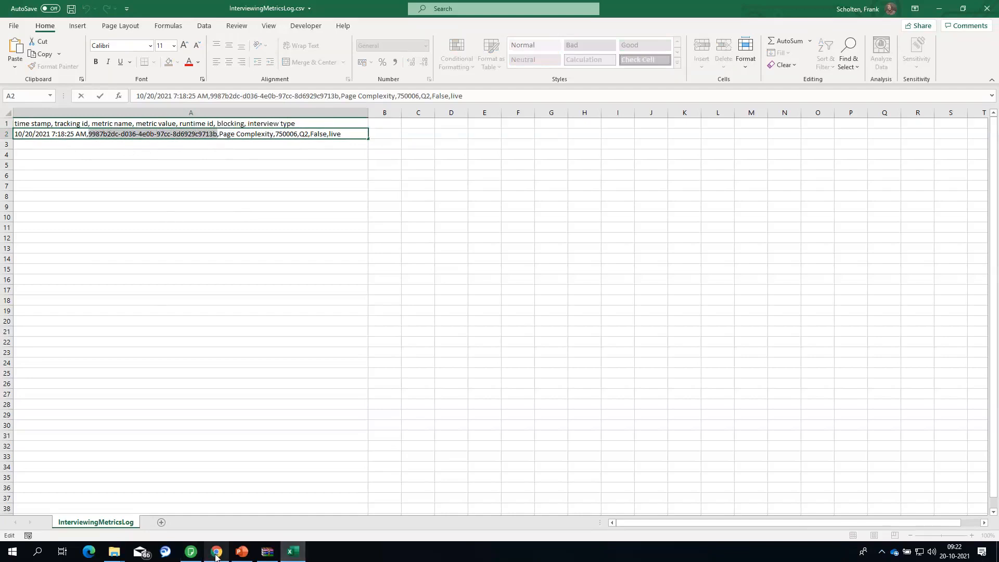
pyautogui.click(216, 553)
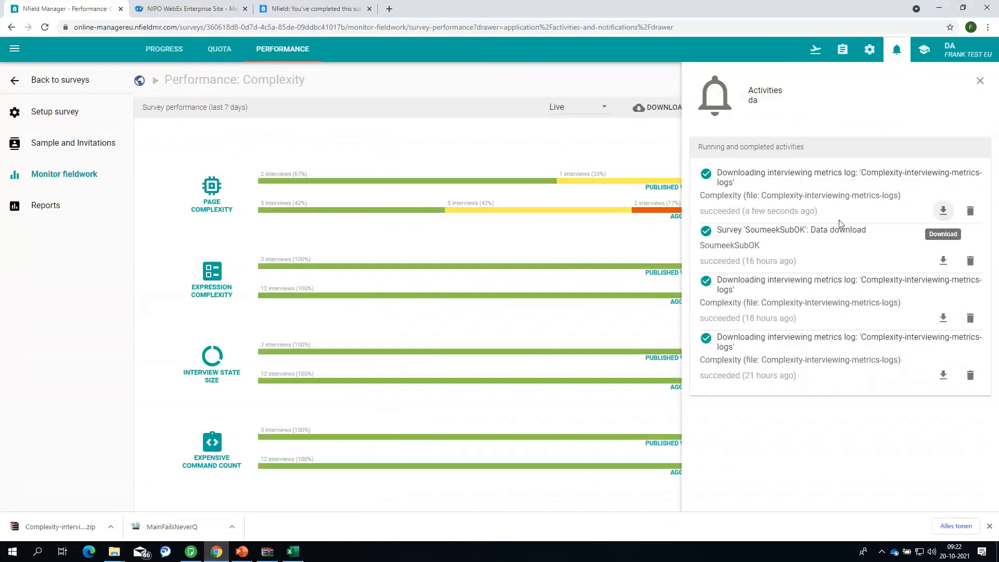
pyautogui.click(71, 142)
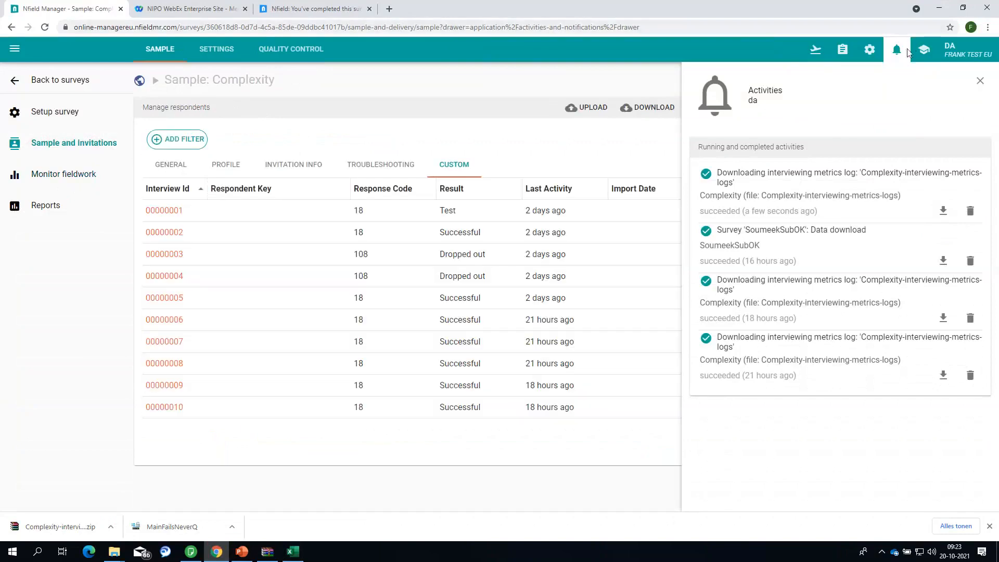
pyautogui.click(897, 49)
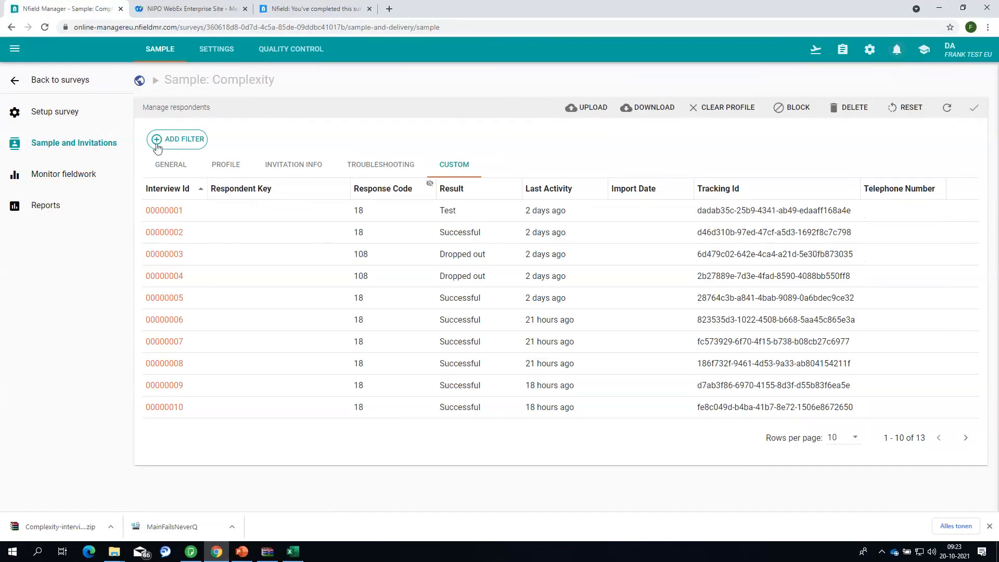
# - Filter the Complexity respondents on Tracking Id equals the tracking id copied from the metrics log
pyautogui.click(169, 140)
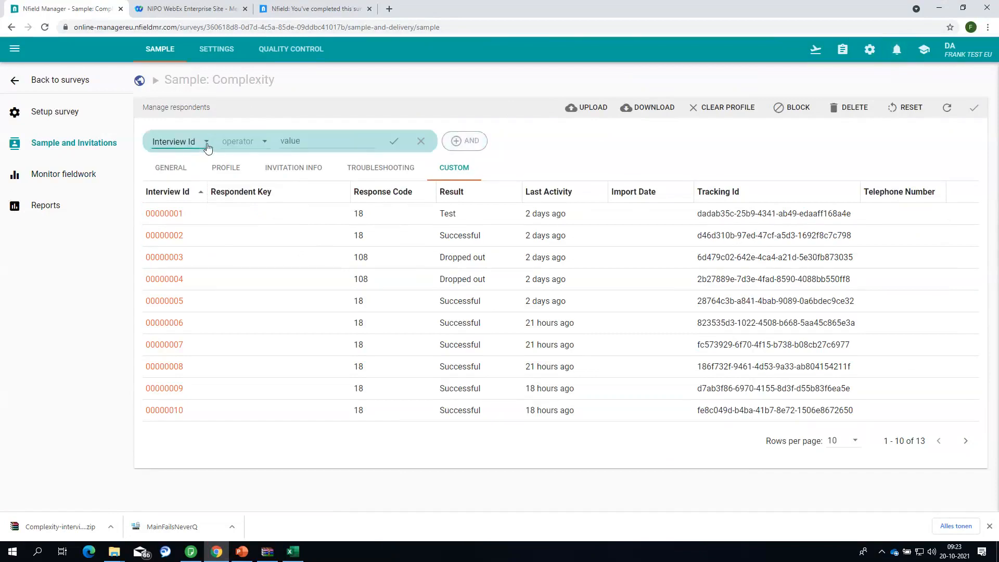
pyautogui.click(209, 148)
pyautogui.scroll(-2, 192, 200)
pyautogui.click(204, 217)
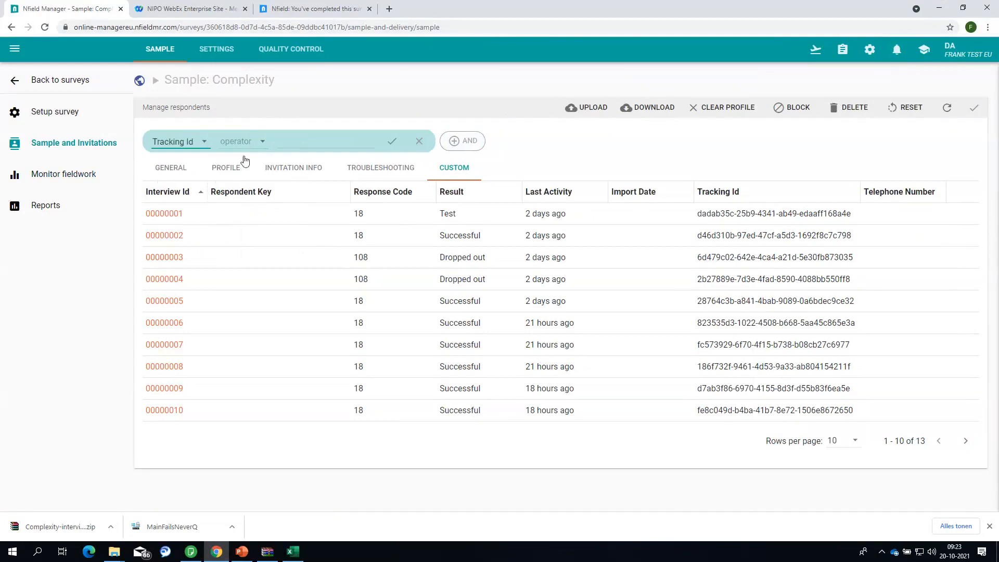
pyautogui.click(254, 148)
pyautogui.click(244, 217)
pyautogui.click(329, 143)
pyautogui.hotkey('ctrl', 'v')
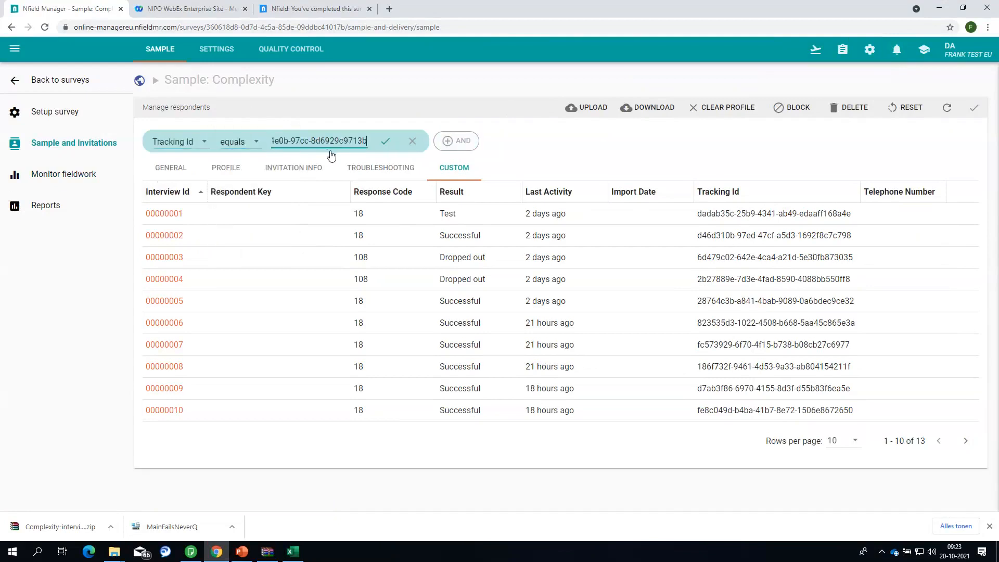
pyautogui.click(386, 142)
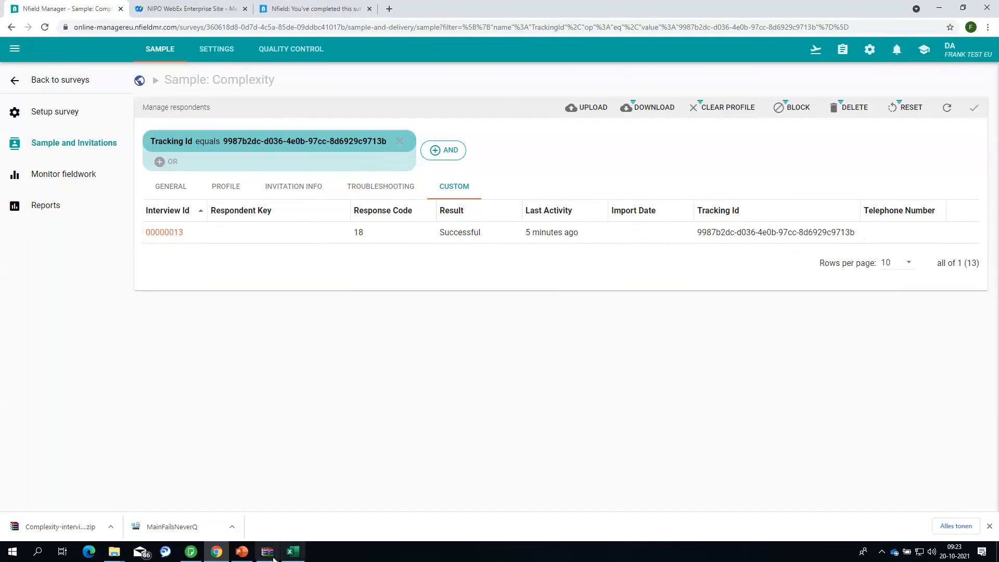
# - Check the log entry in Excel again, then return to Nfield Manager and download the Complexity survey's questionnaire script
pyautogui.click(293, 553)
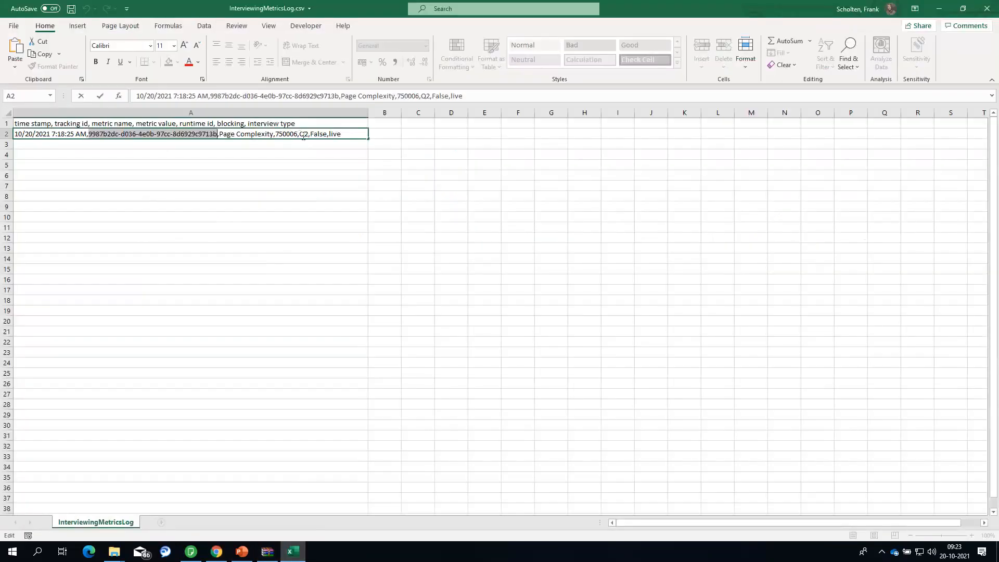
pyautogui.click(216, 553)
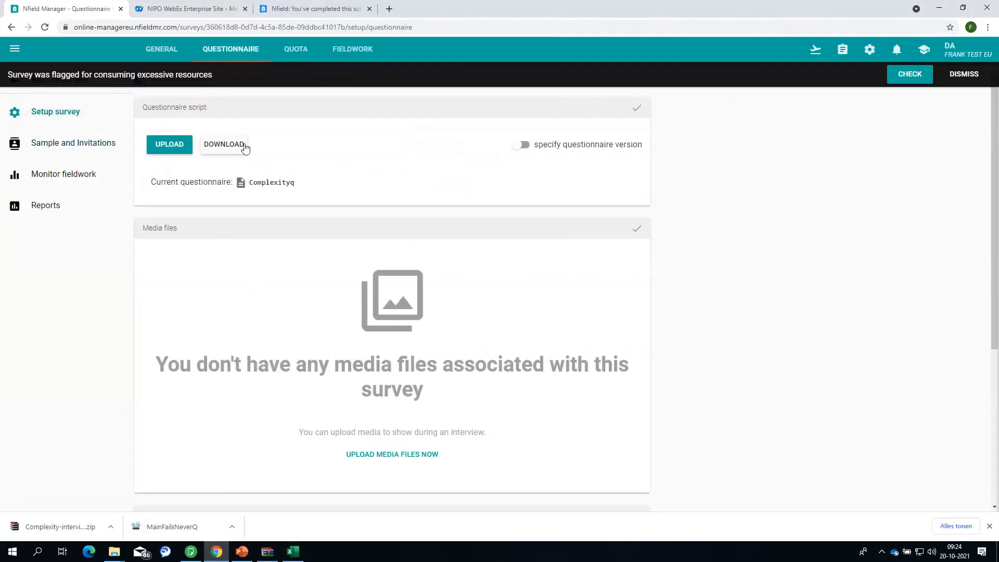
pyautogui.click(230, 148)
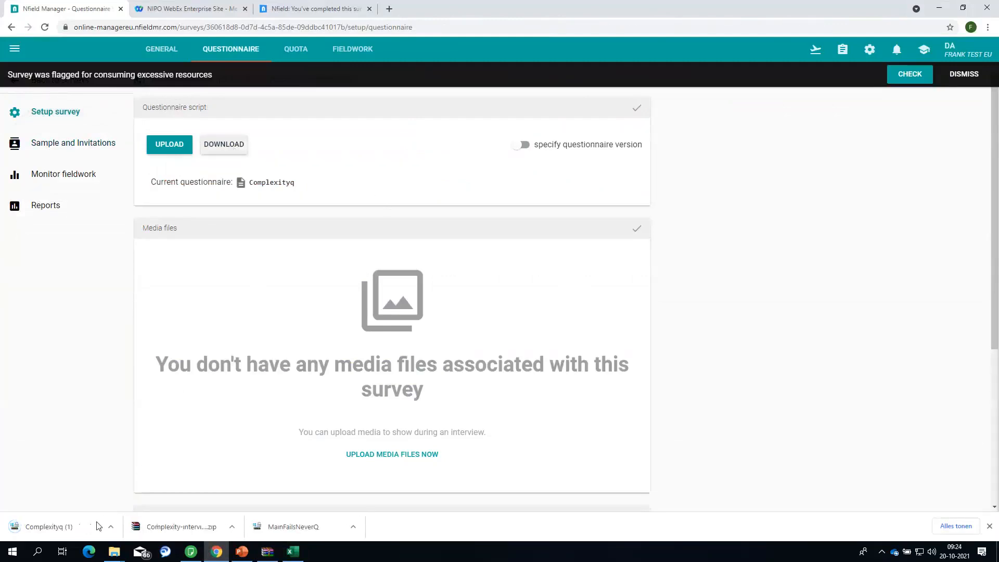
# - Try to open the downloaded Complexityq (1) script directly, and minimize the windows covering the Downloads folder
pyautogui.click(32, 530)
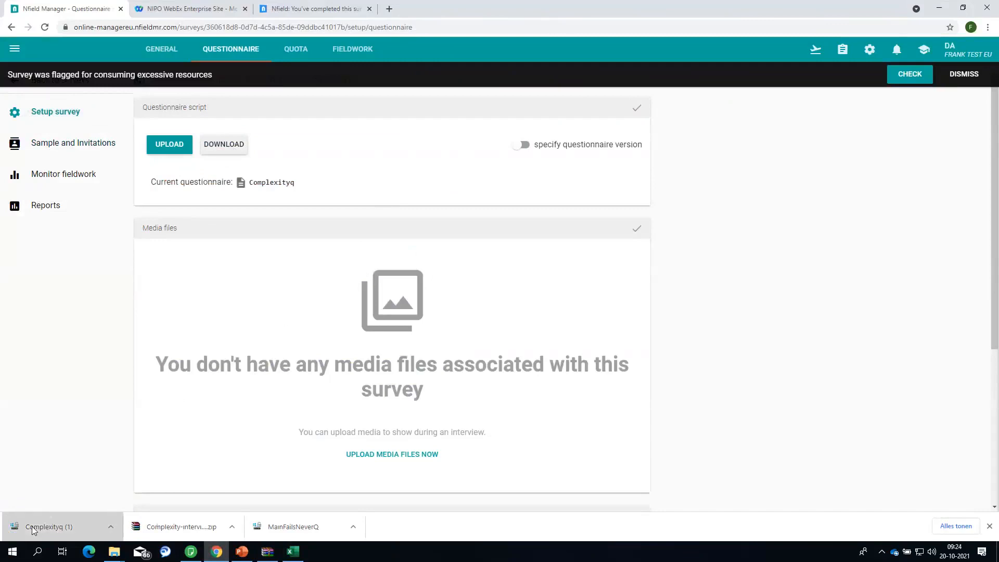
pyautogui.moveTo(32, 530)
pyautogui.mouseDown()
pyautogui.moveTo(105, 483)
pyautogui.moveTo(42, 527)
pyautogui.mouseUp()
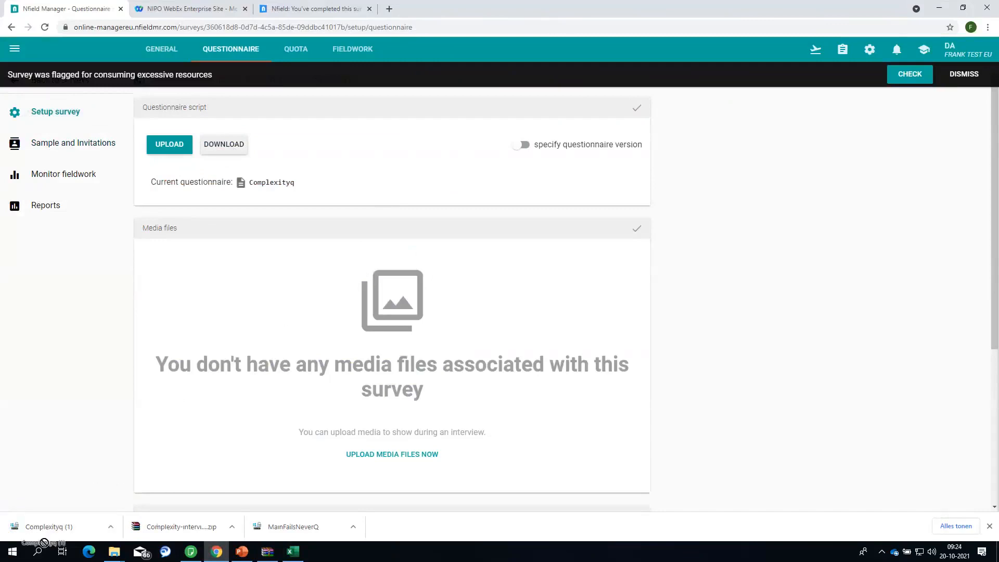
pyautogui.click(42, 527)
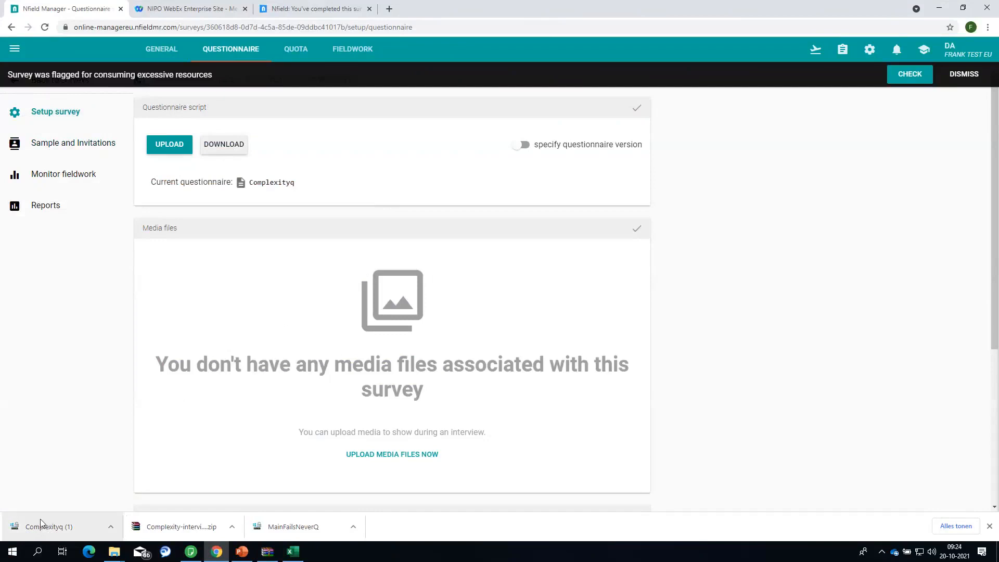
pyautogui.click(29, 525)
pyautogui.click(11, 555)
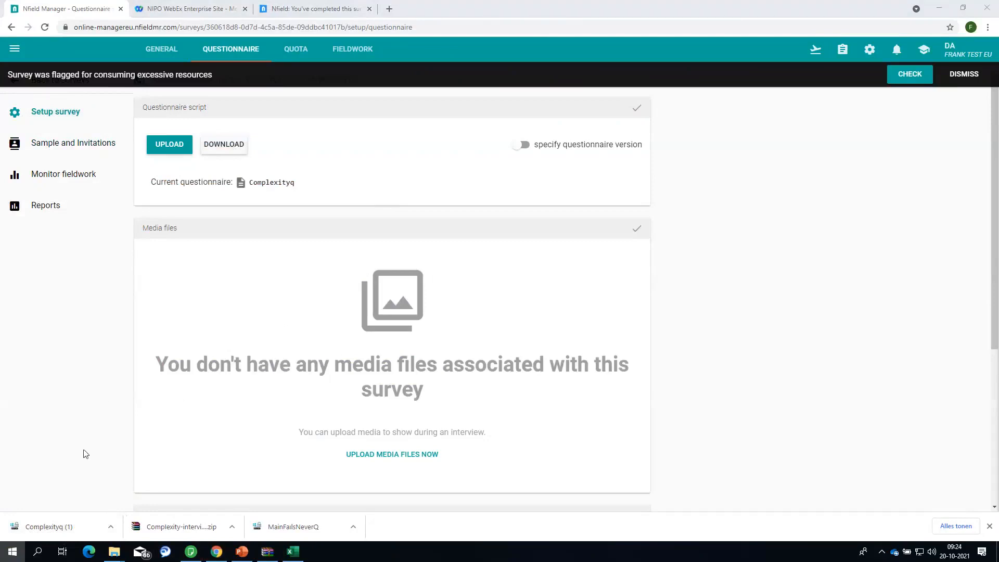
pyautogui.click(946, 14)
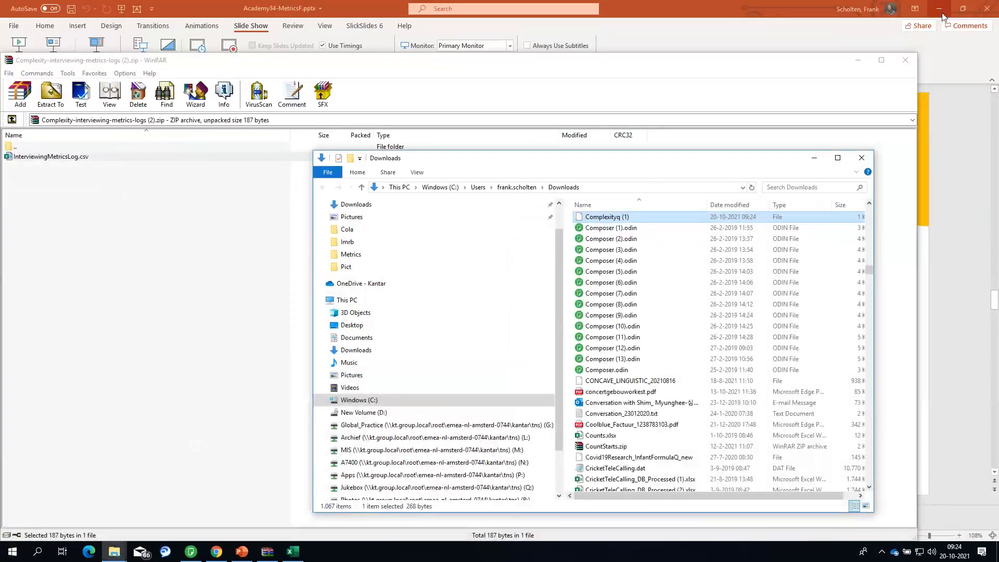
pyautogui.click(941, 12)
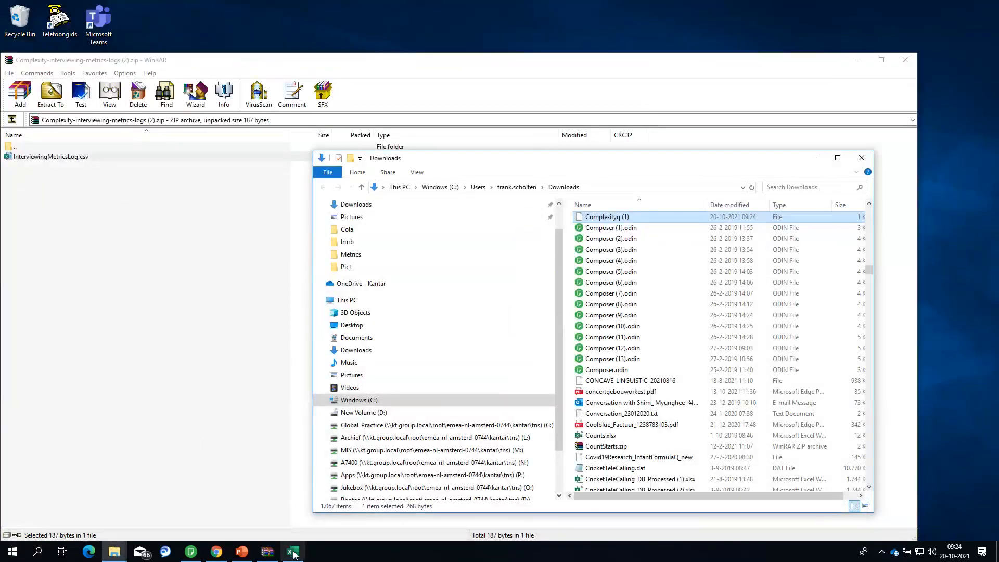
# - Open the downloaded Complexityq (1) script in NIPO ODIN Developer
pyautogui.click(295, 552)
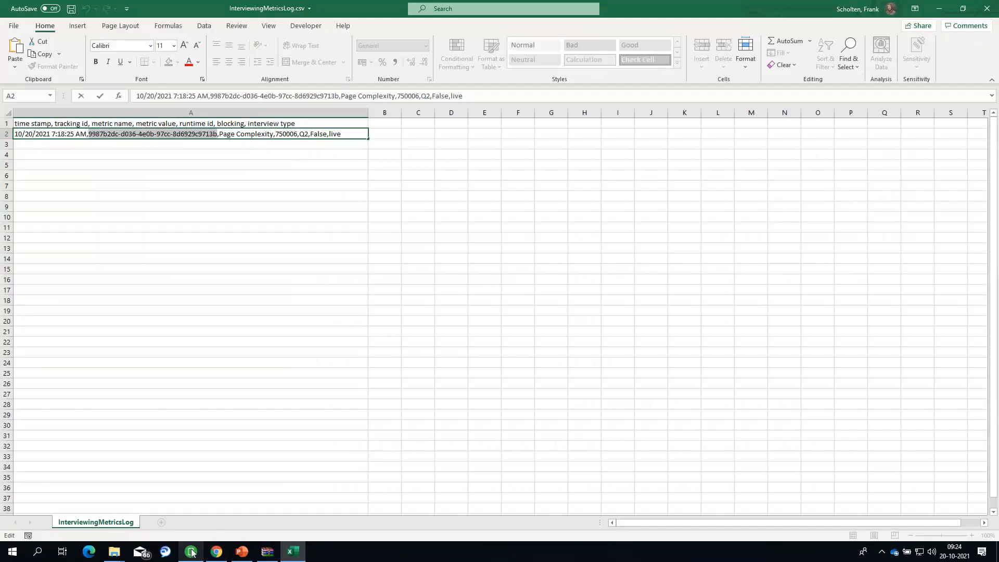
pyautogui.click(192, 552)
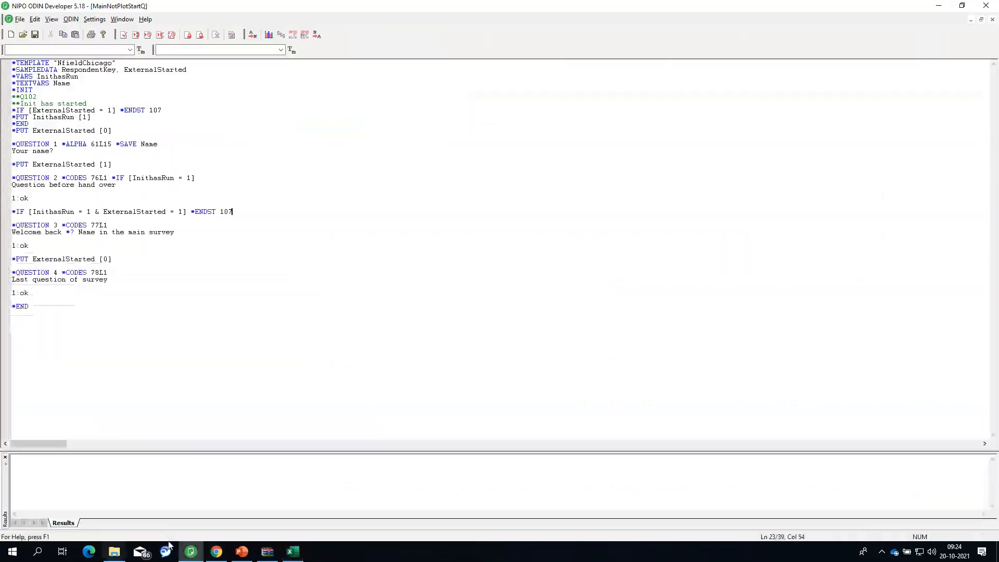
pyautogui.click(216, 553)
pyautogui.moveTo(44, 526); pyautogui.dragTo(479, 278)
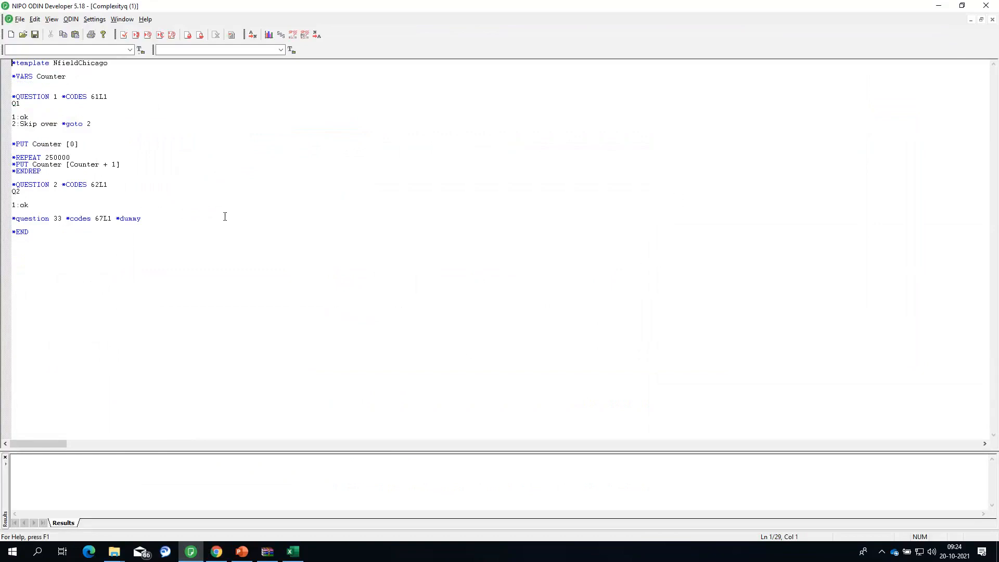
# - Examine questions 1 and 2 and the REPEAT 250000 loop between them in the Complexityq script
pyautogui.doubleClick(56, 185)
pyautogui.doubleClick(55, 97)
pyautogui.doubleClick(56, 185)
pyautogui.click(45, 158)
# - Return to the surveys overview in Nfield Manager, close the activities list, and open the setup of the PageComplex survey
pyautogui.click(217, 552)
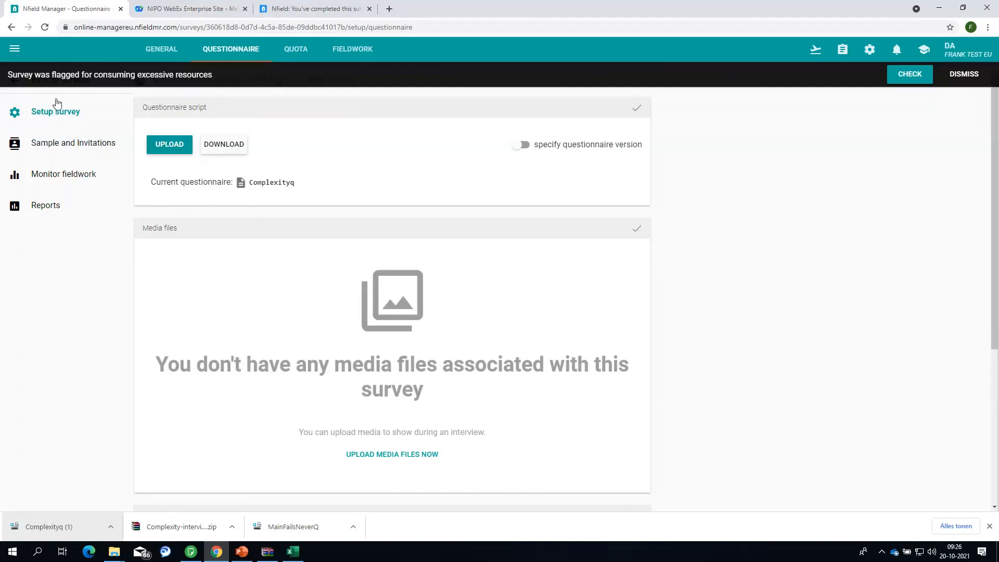
pyautogui.click(11, 27)
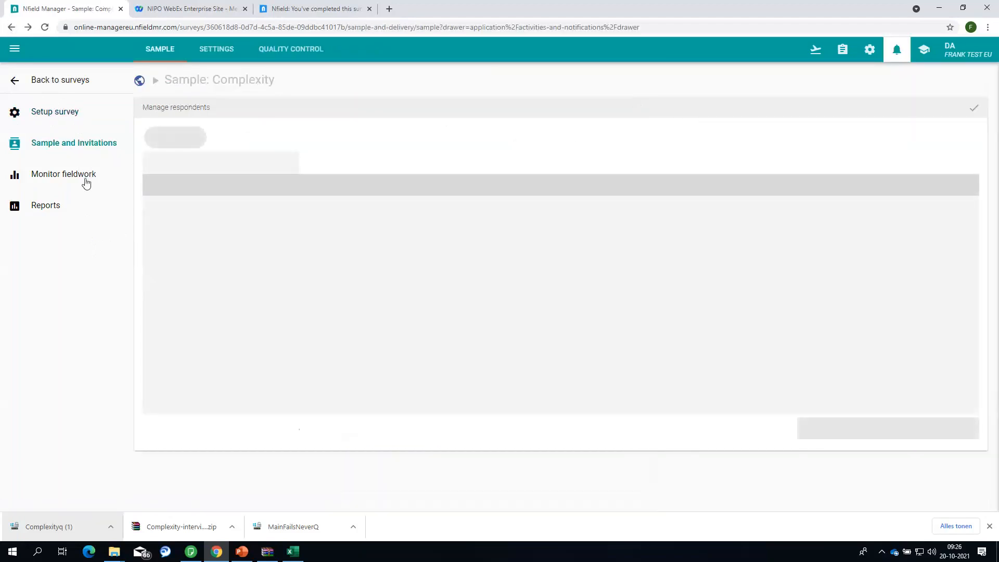
pyautogui.click(38, 82)
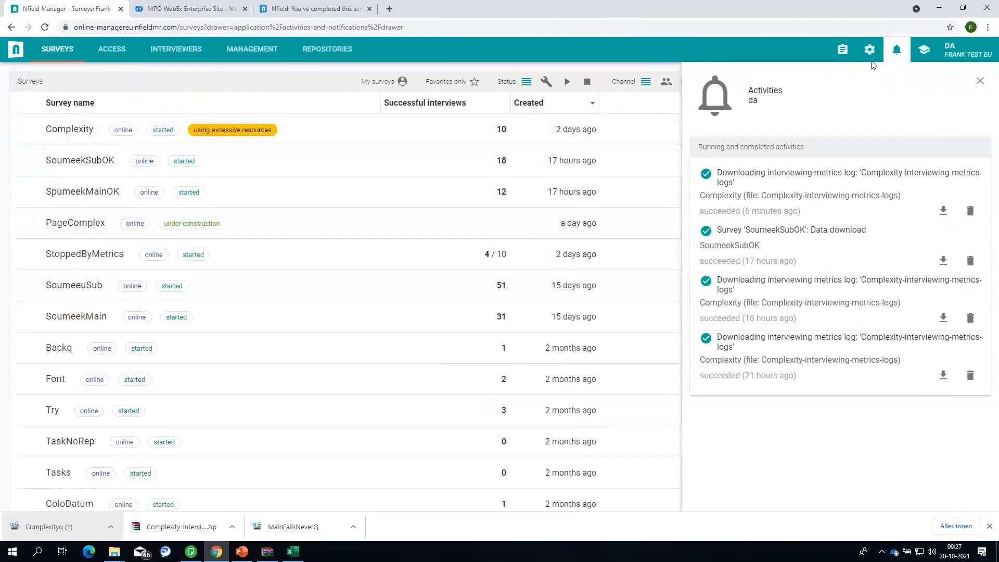
pyautogui.click(890, 54)
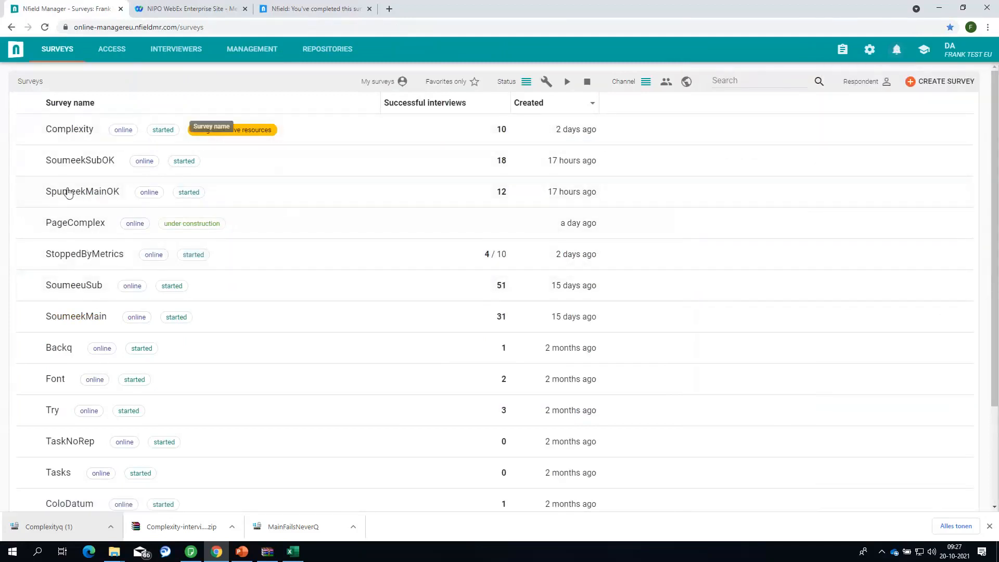
pyautogui.click(85, 225)
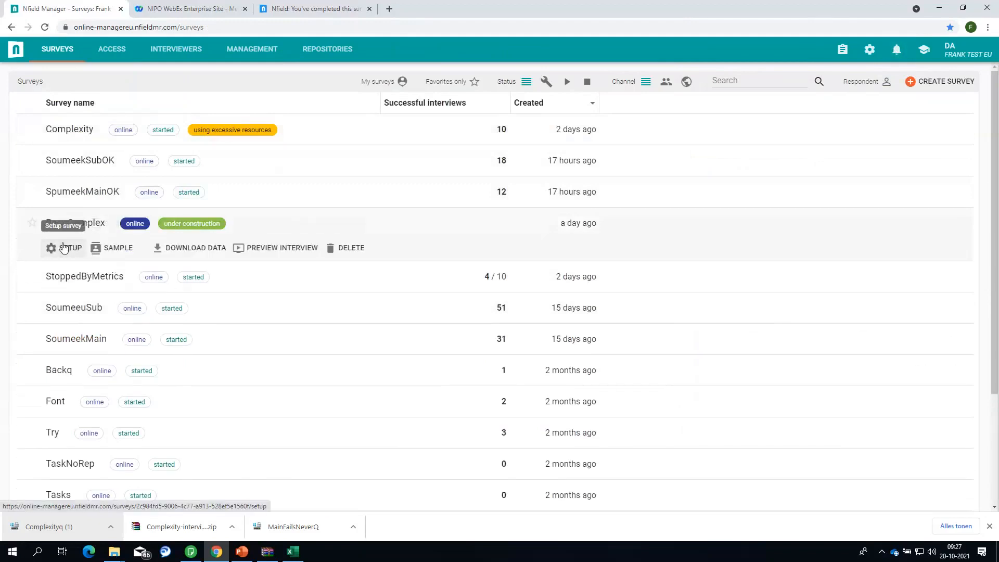
pyautogui.click(60, 248)
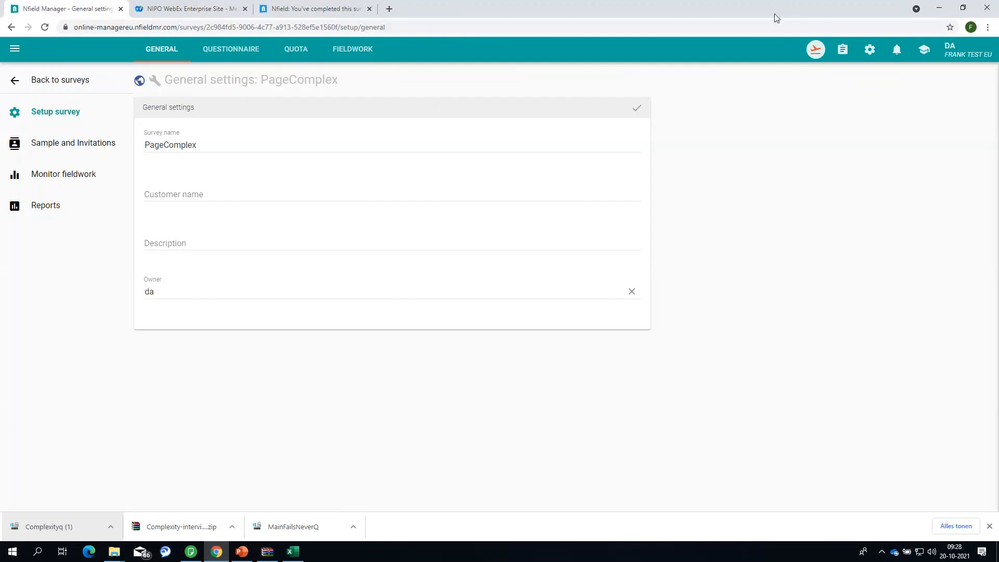
# - Generate a preview interview of PageComplex, then close its Interviewing Metrics diagnostics page and the preview dialog
pyautogui.click(815, 52)
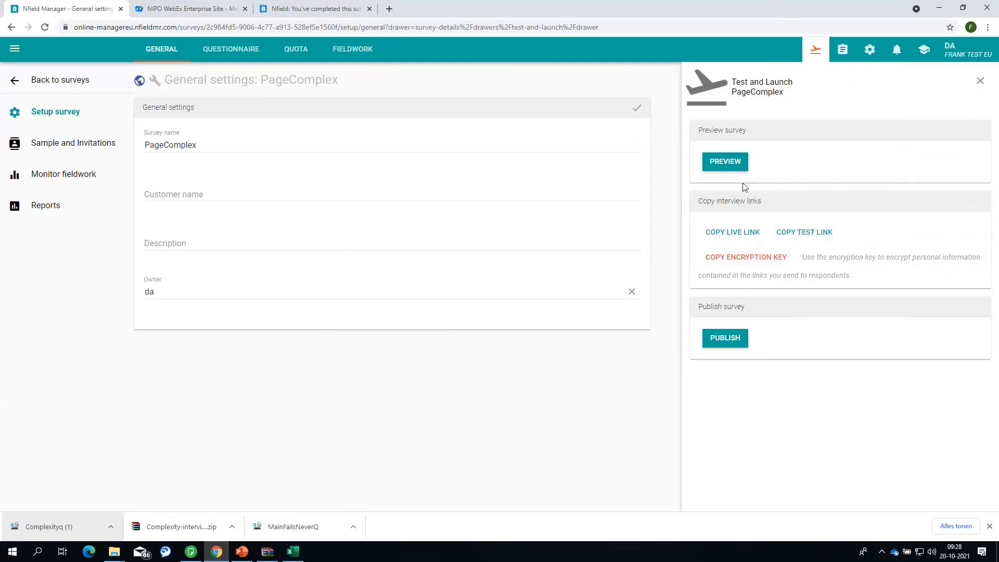
pyautogui.click(729, 163)
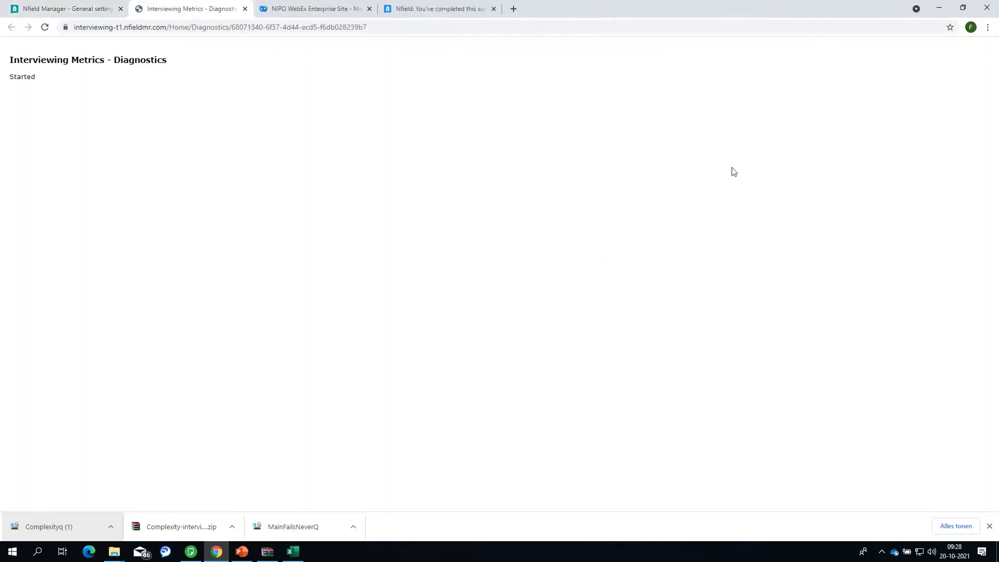
pyautogui.click(246, 9)
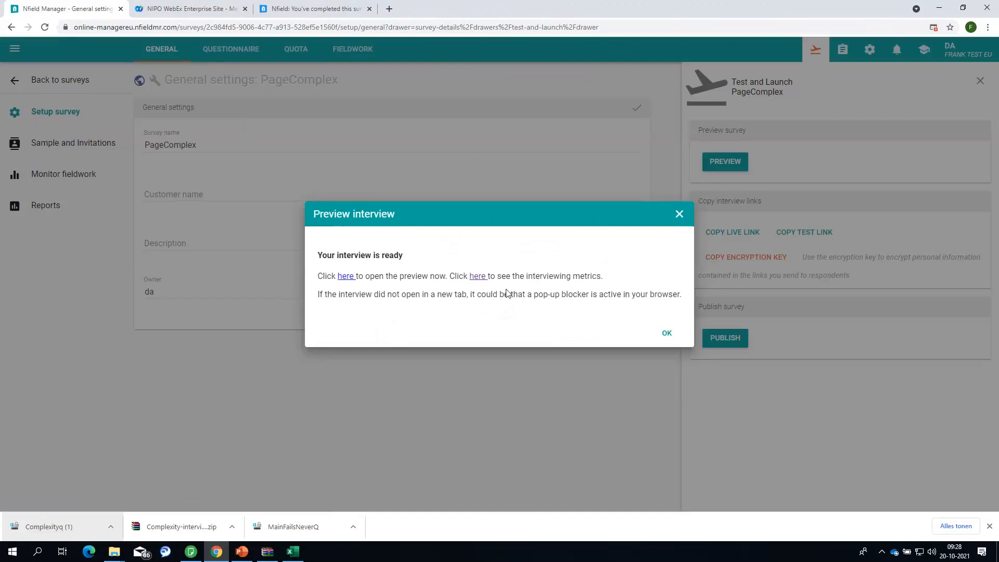
pyautogui.press('Escape')
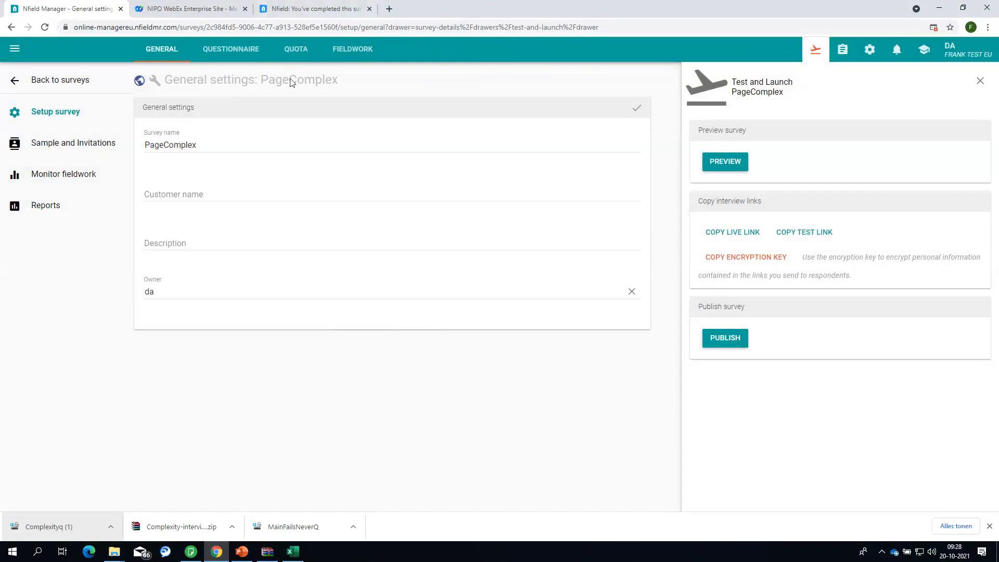
# - Close the completed-survey page, generate a new PageComplex preview interview, and open both its Interviewing Metrics diagnostics page and the interview
pyautogui.click(363, 10)
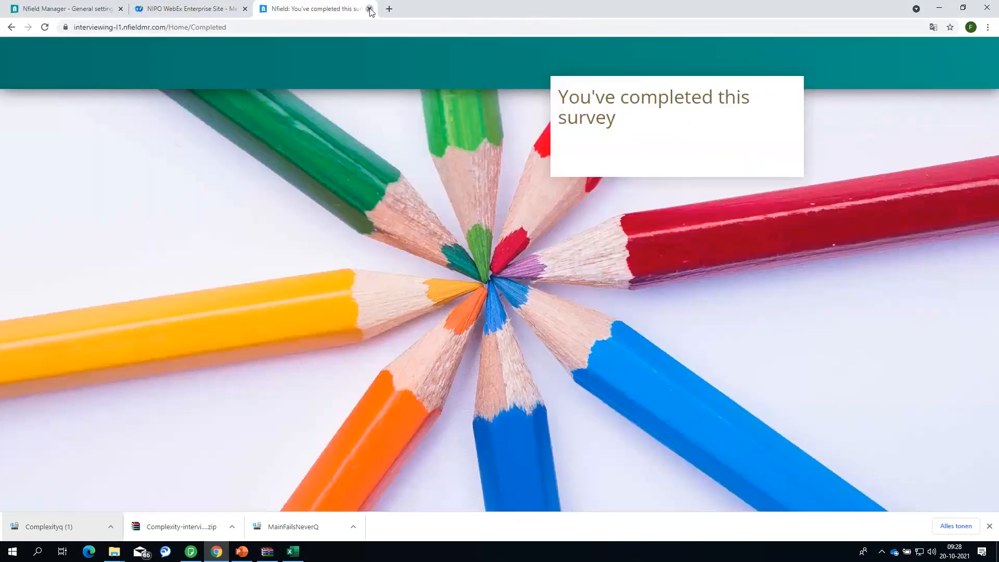
pyautogui.click(369, 9)
pyautogui.click(67, 9)
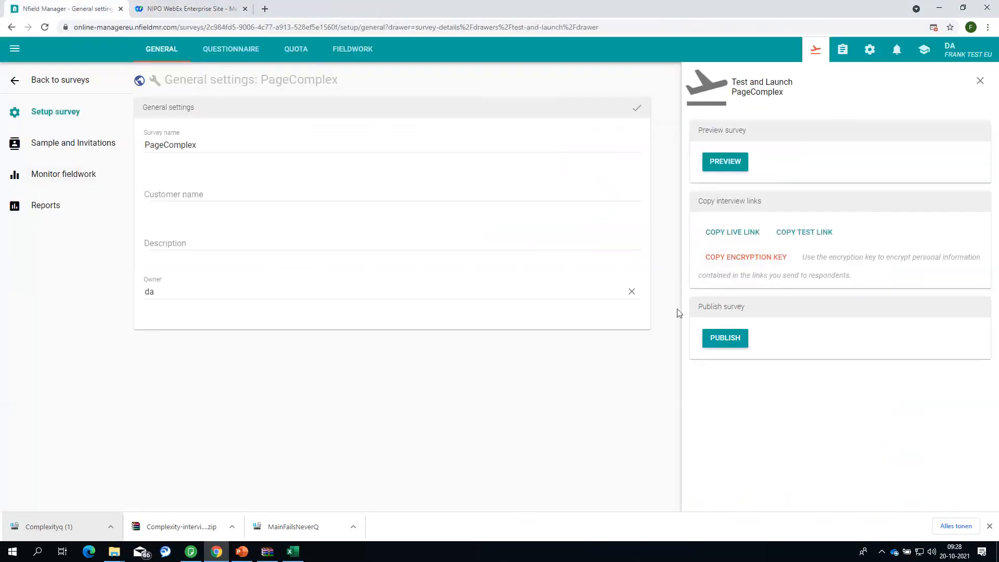
pyautogui.click(733, 233)
pyautogui.click(732, 171)
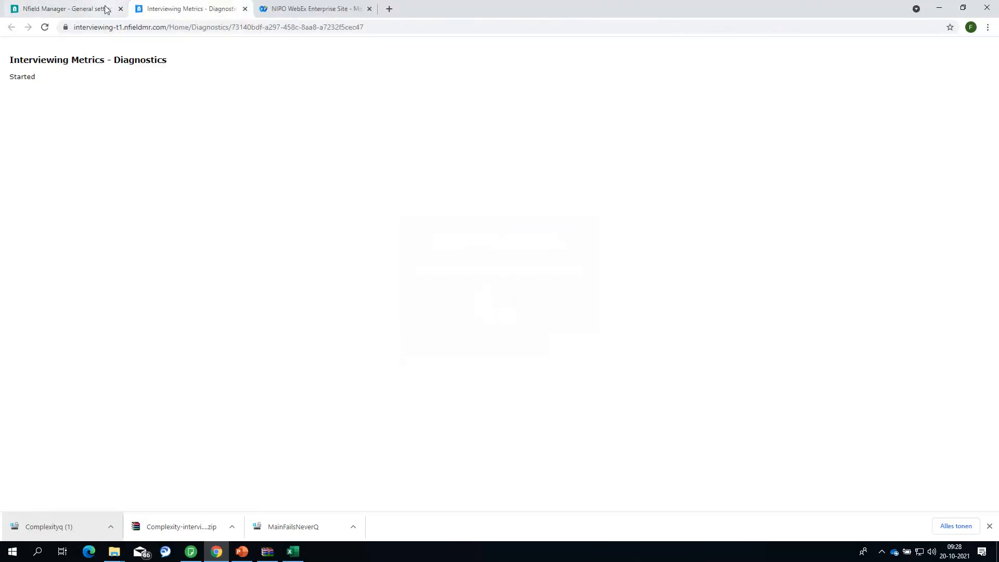
pyautogui.click(109, 12)
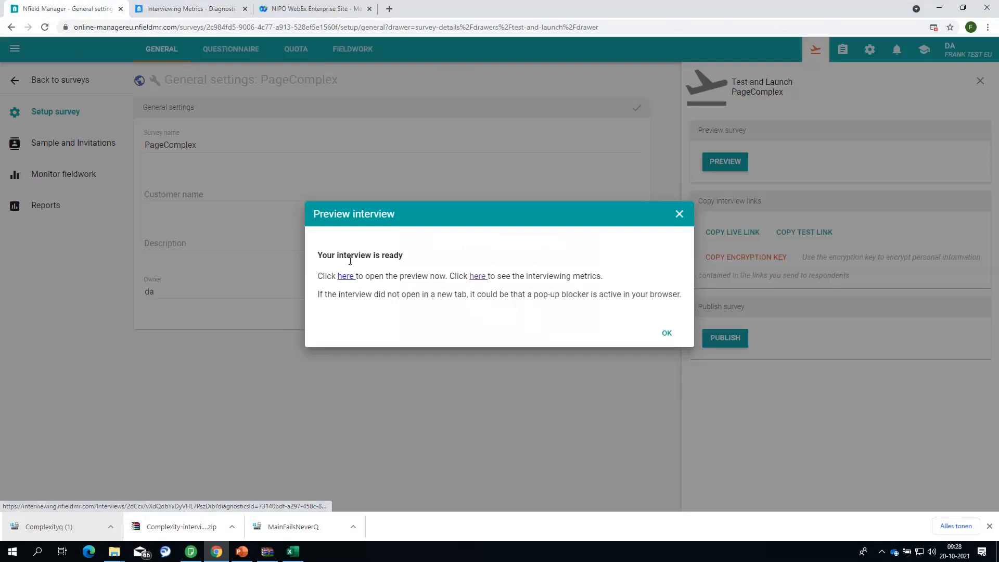
pyautogui.click(346, 277)
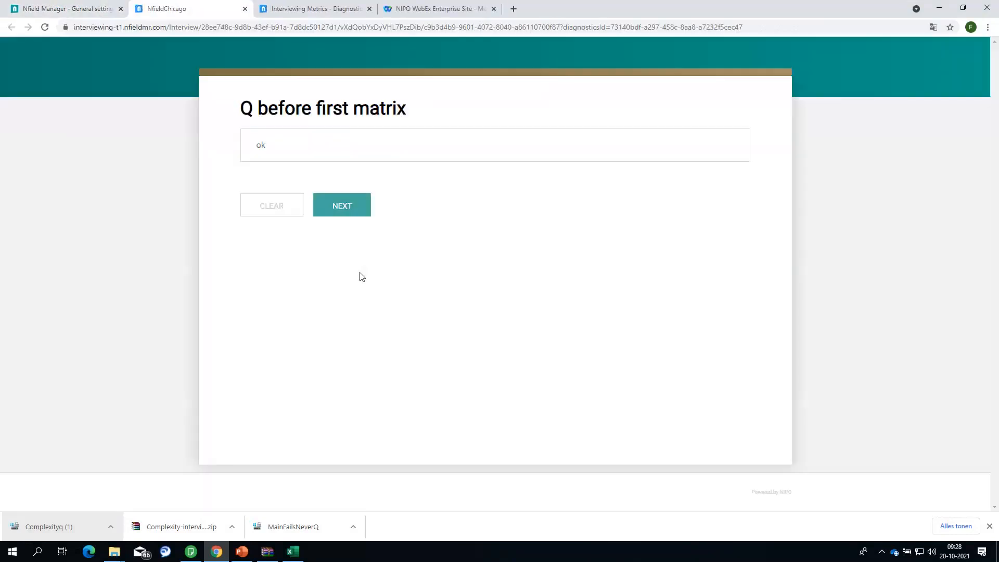
# - Place the preview interview in its own smaller window beside the Interviewing Metrics diagnostics page
pyautogui.moveTo(212, 9); pyautogui.dragTo(339, 106)
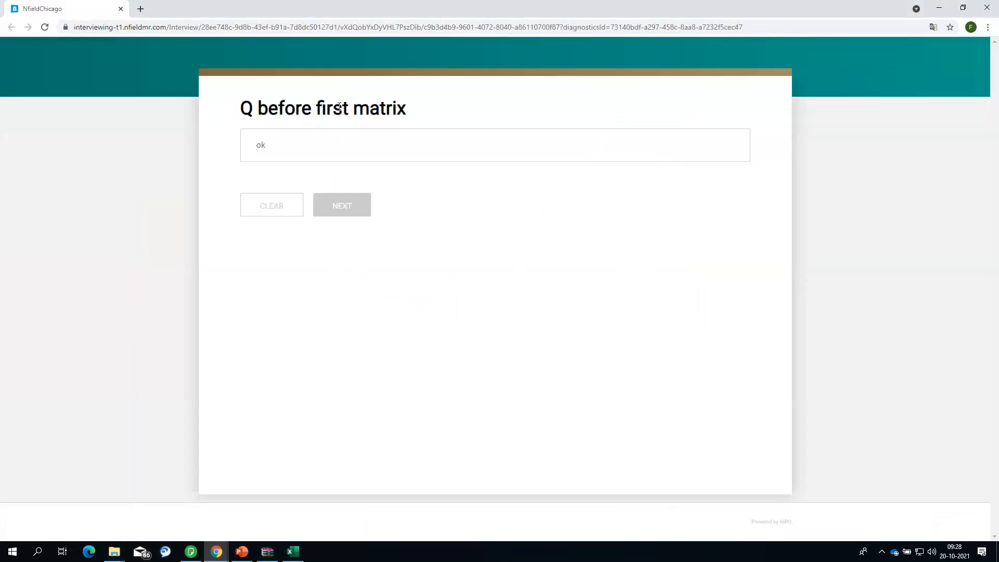
pyautogui.click(963, 7)
pyautogui.moveTo(277, 108); pyautogui.dragTo(997, 124)
pyautogui.click(199, 12)
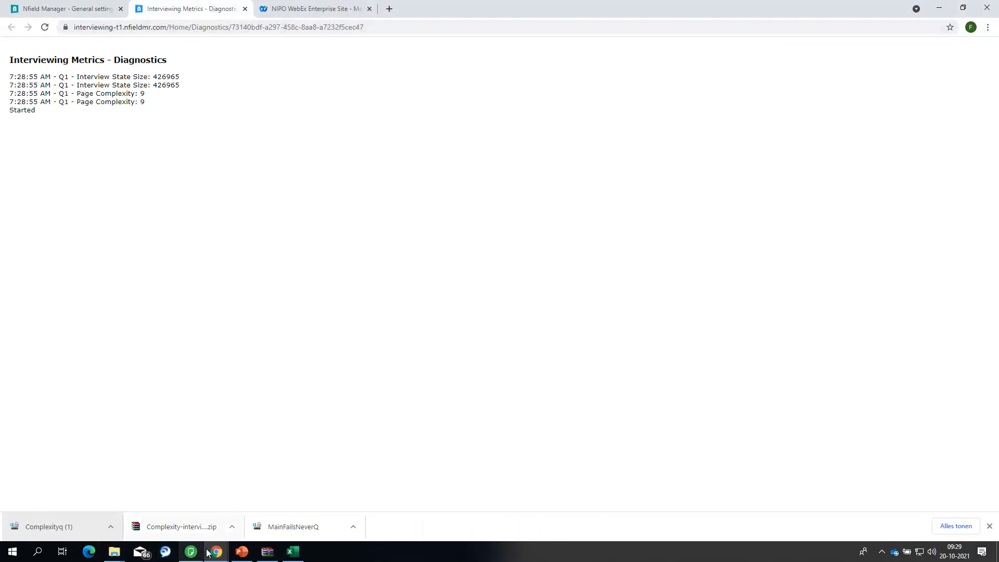
pyautogui.moveTo(217, 552)
pyautogui.click(281, 529)
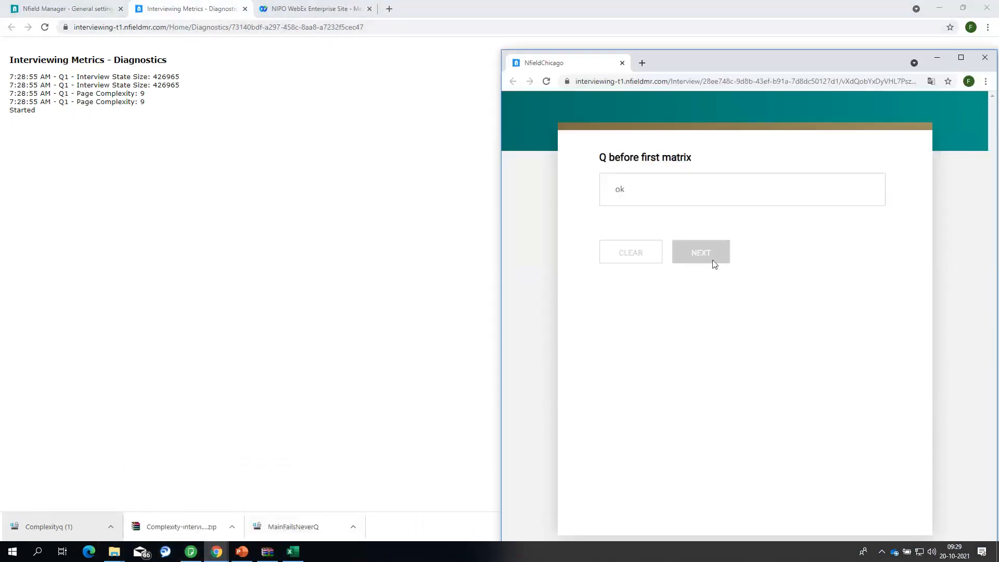
pyautogui.moveTo(711, 64); pyautogui.dragTo(660, 17)
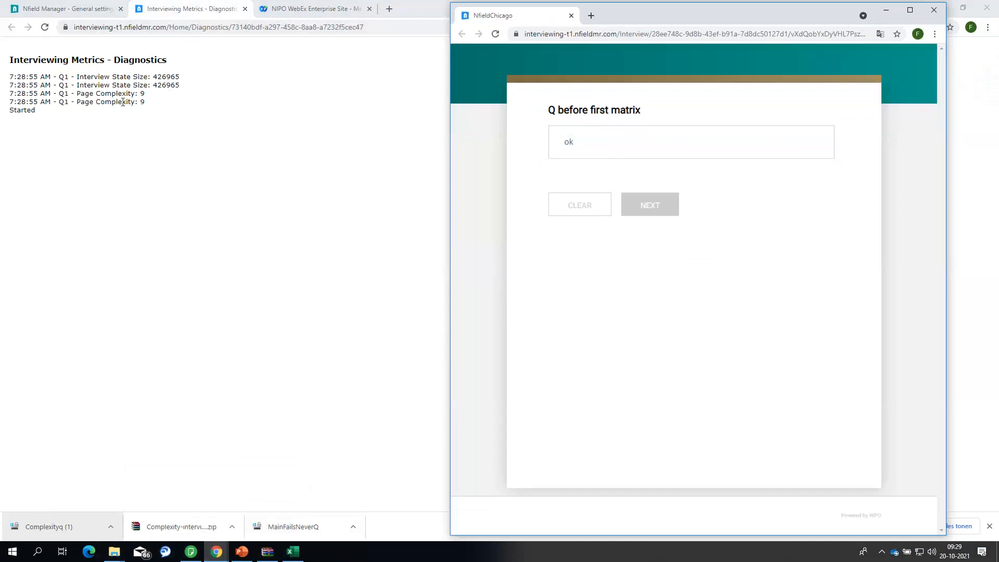
# - Answer ok to "Q before first matrix", and rate Millennium Park and Navy Pier Disagree, Art Institute and Michigan Avenue Strongly disagree
pyautogui.click(618, 142)
pyautogui.click(657, 208)
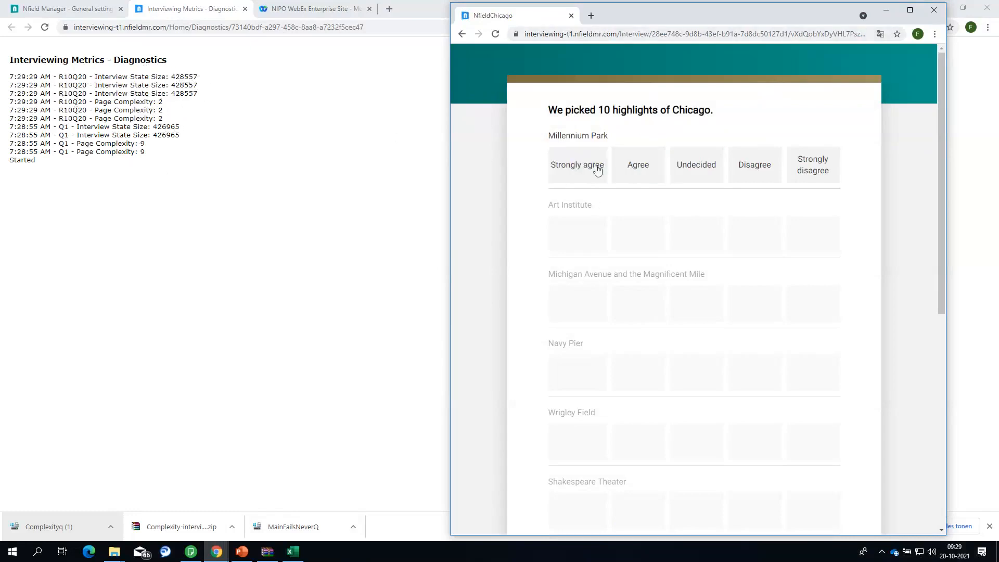
pyautogui.click(746, 170)
pyautogui.click(820, 179)
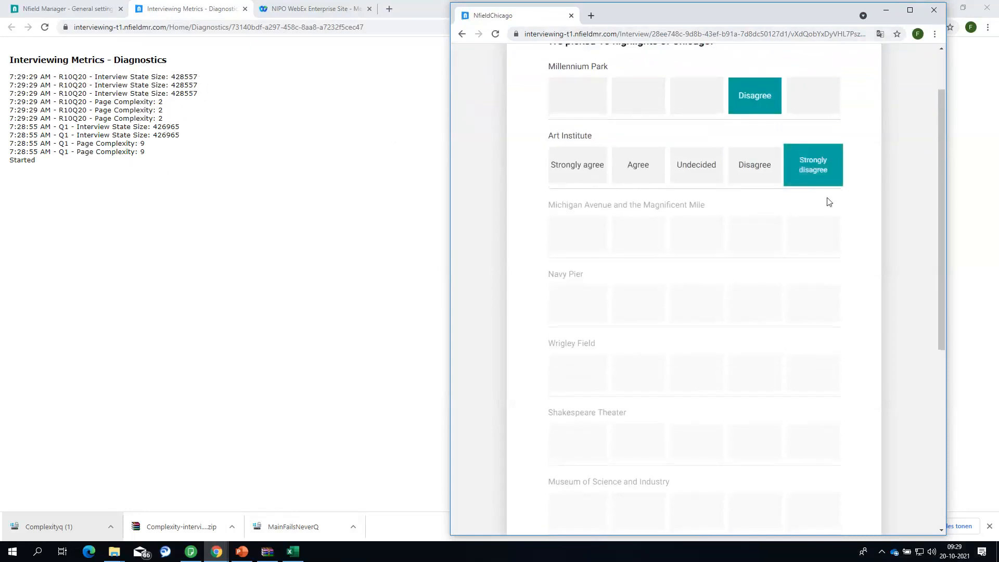
pyautogui.click(814, 172)
pyautogui.click(757, 177)
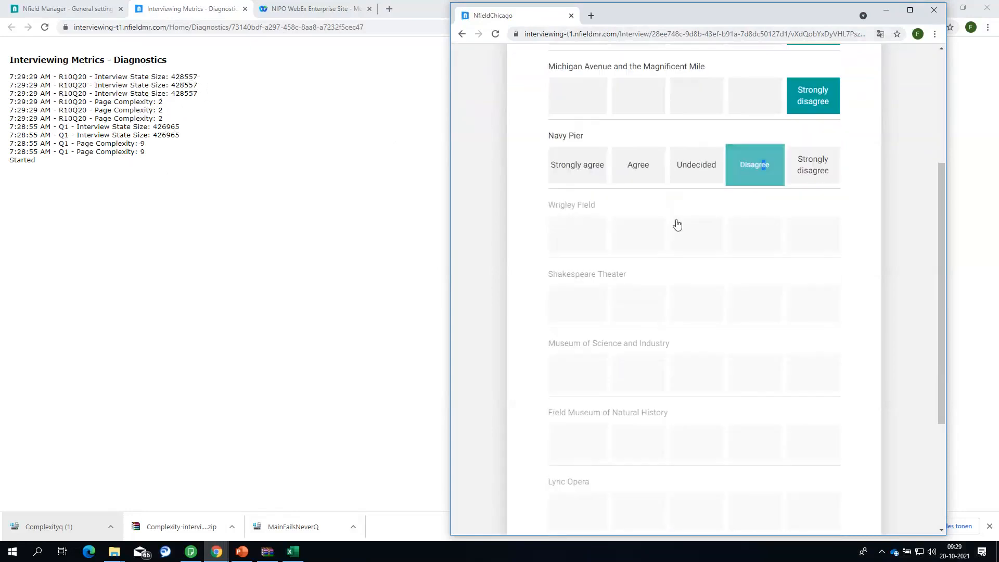
# - Rate Shakespeare Theater and Lyric Opera Agree and the other remaining Chicago highlights Undecided, and submit the matrix
pyautogui.click(696, 166)
pyautogui.click(631, 184)
pyautogui.click(702, 210)
pyautogui.click(692, 251)
pyautogui.click(639, 325)
pyautogui.click(691, 384)
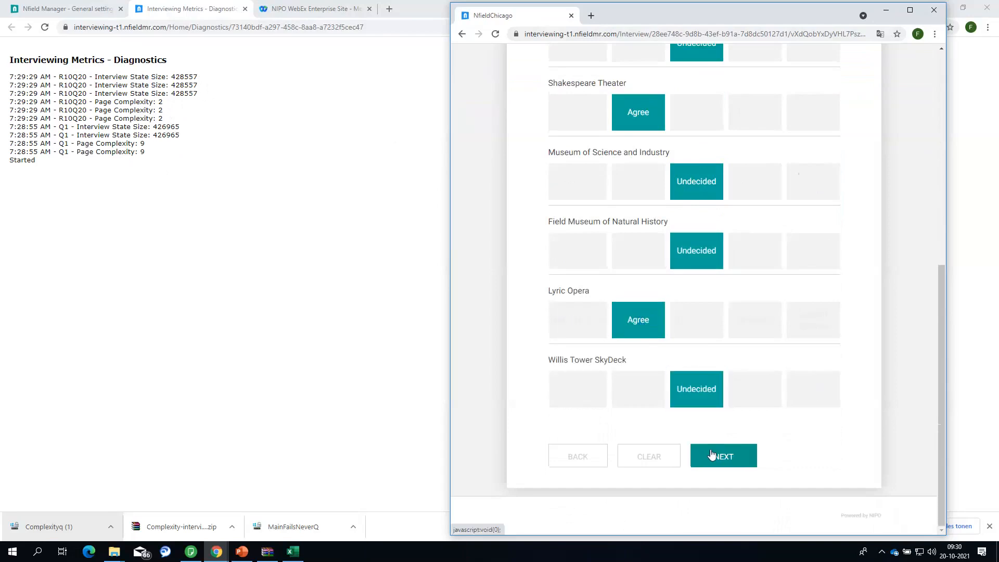
pyautogui.click(713, 454)
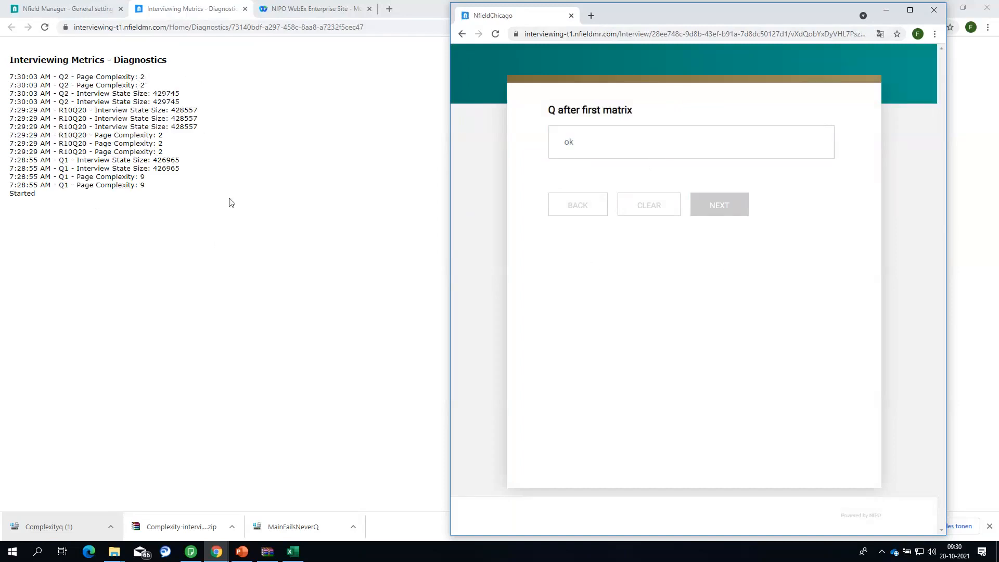
# - Answer ok to "Q after first matrix", look through the family details form from Father to Sister, and submit it without answers
pyautogui.click(615, 154)
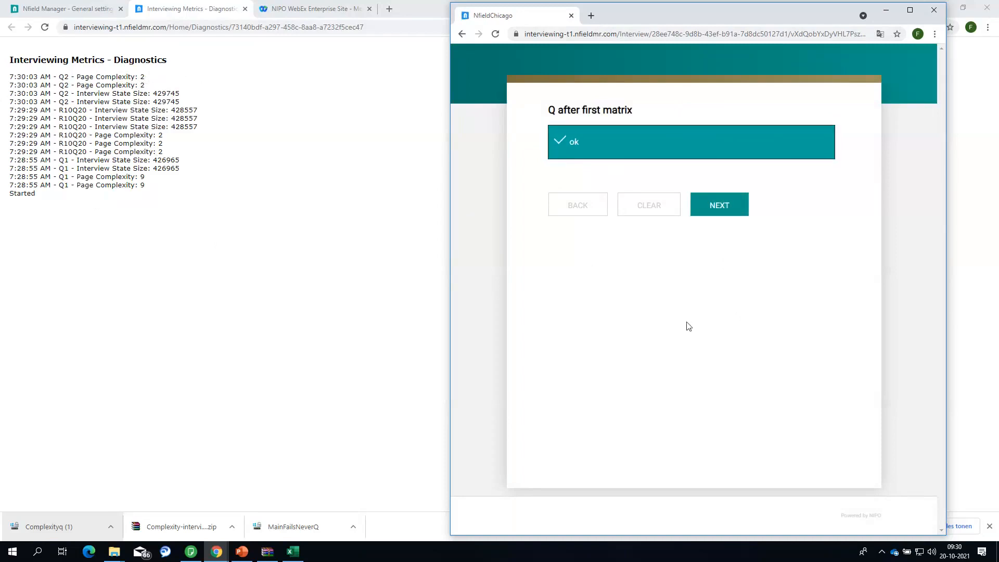
pyautogui.click(730, 210)
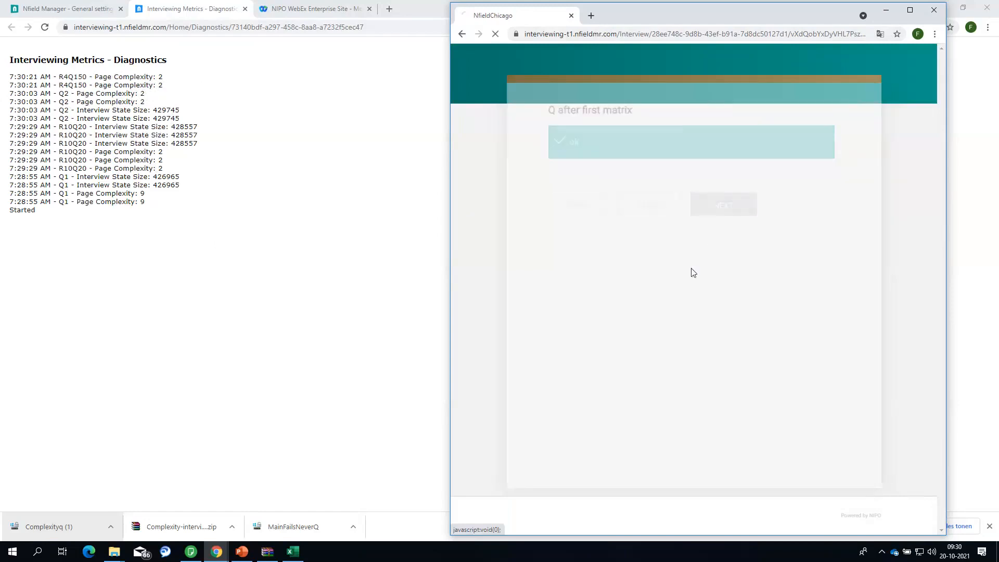
pyautogui.scroll(-6, 725, 231)
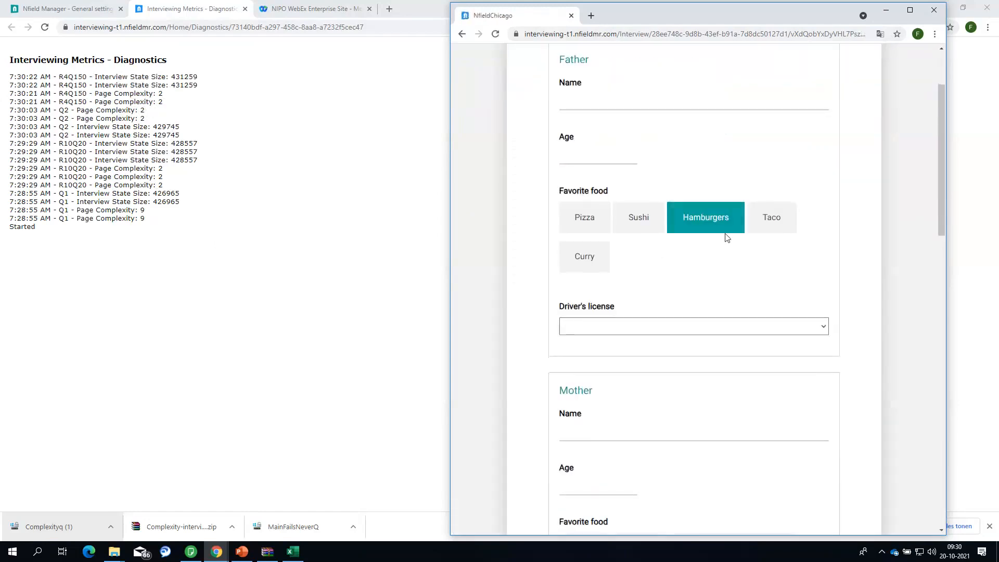
pyautogui.scroll(-6, 727, 245)
pyautogui.scroll(11, 726, 236)
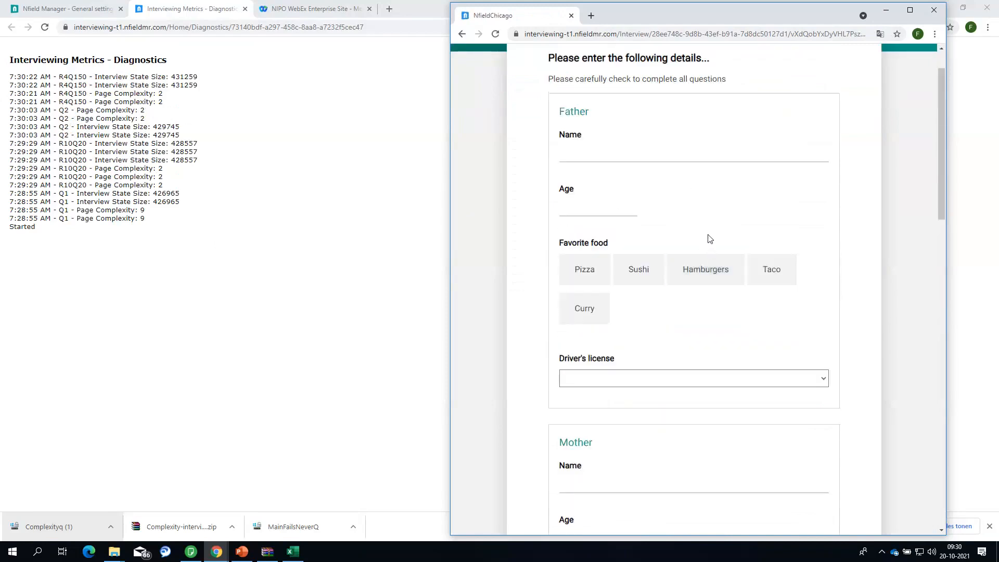
pyautogui.click(624, 276)
pyautogui.scroll(-6, 630, 239)
pyautogui.scroll(4, 629, 243)
pyautogui.scroll(2, 617, 219)
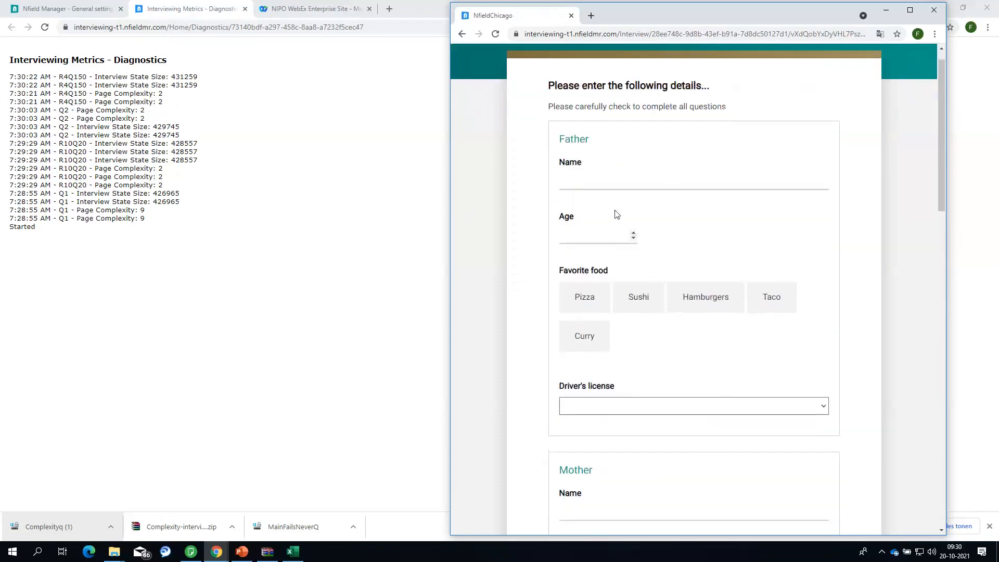
pyautogui.scroll(-15, 620, 228)
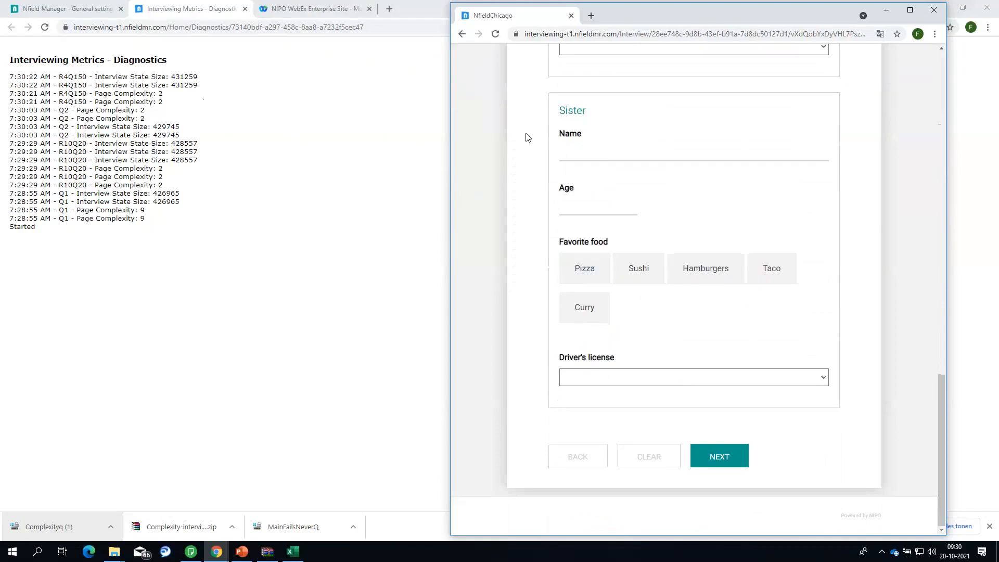
pyautogui.click(723, 461)
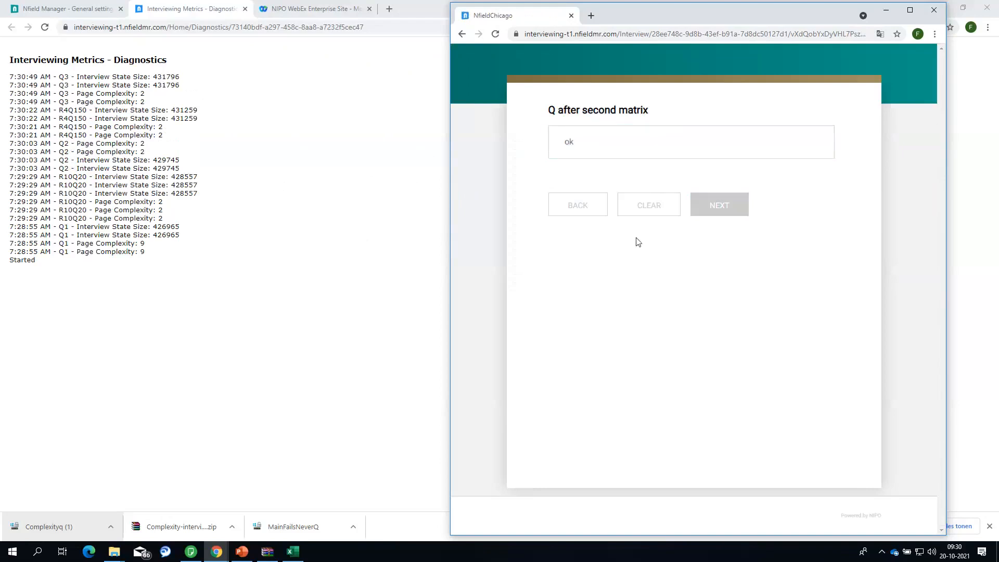
# - Answer ok to "Q after second matrix" and highlight the newest Q5 Expression Complexity value in the diagnostics
pyautogui.click(653, 142)
pyautogui.click(716, 210)
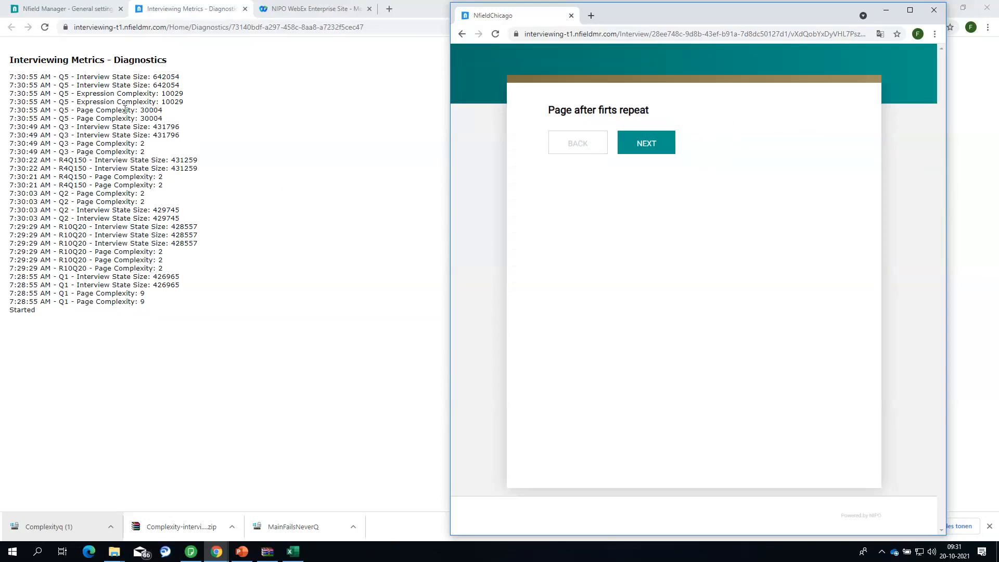
pyautogui.click(162, 94)
pyautogui.doubleClick(167, 94)
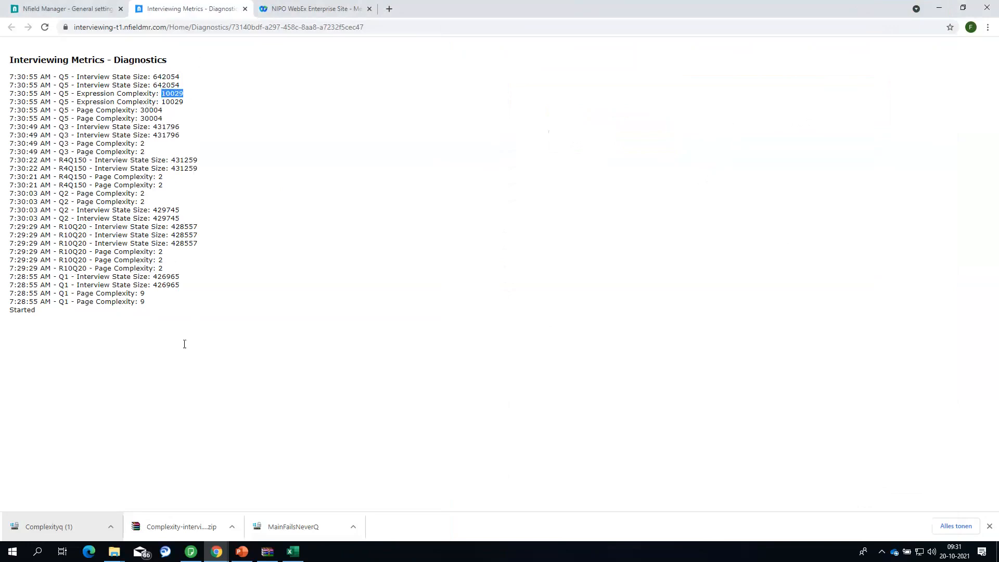
pyautogui.moveTo(293, 550)
pyautogui.click(292, 555)
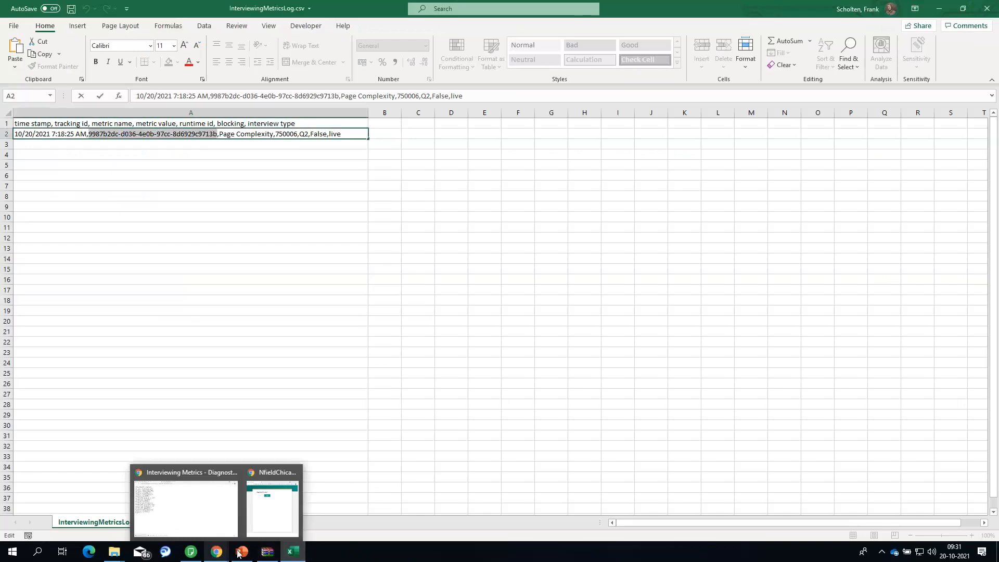
pyautogui.click(207, 529)
# - Bring the interview window back beside the diagnostics and continue past the pages after the first and second repeats to complete the survey
pyautogui.moveTo(222, 555)
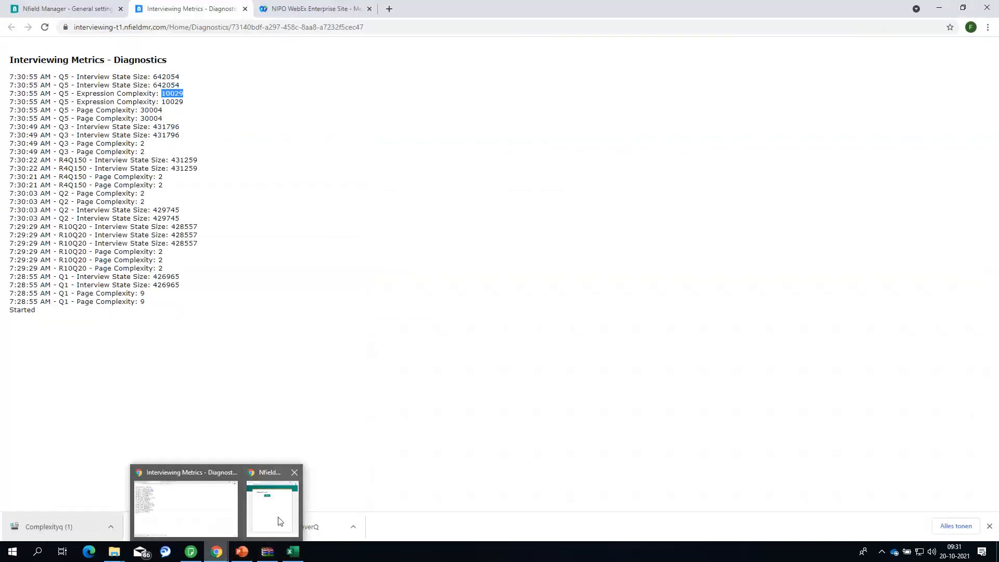
pyautogui.click(277, 520)
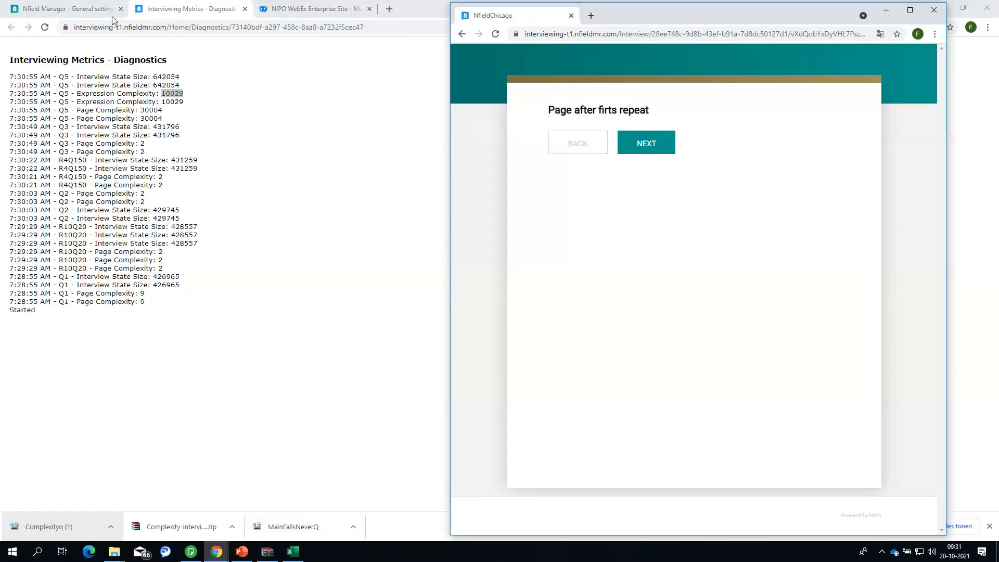
pyautogui.click(665, 145)
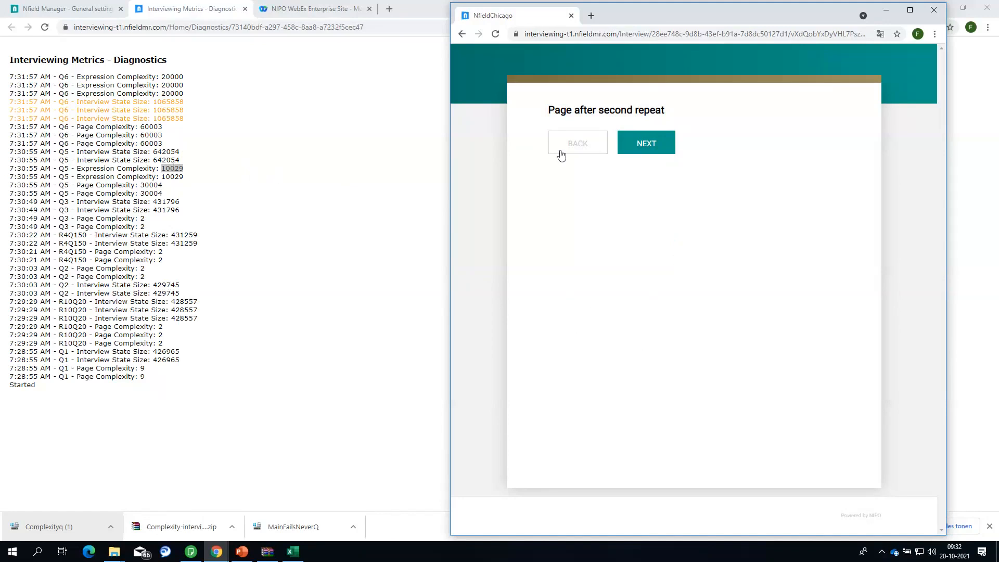
pyautogui.click(645, 145)
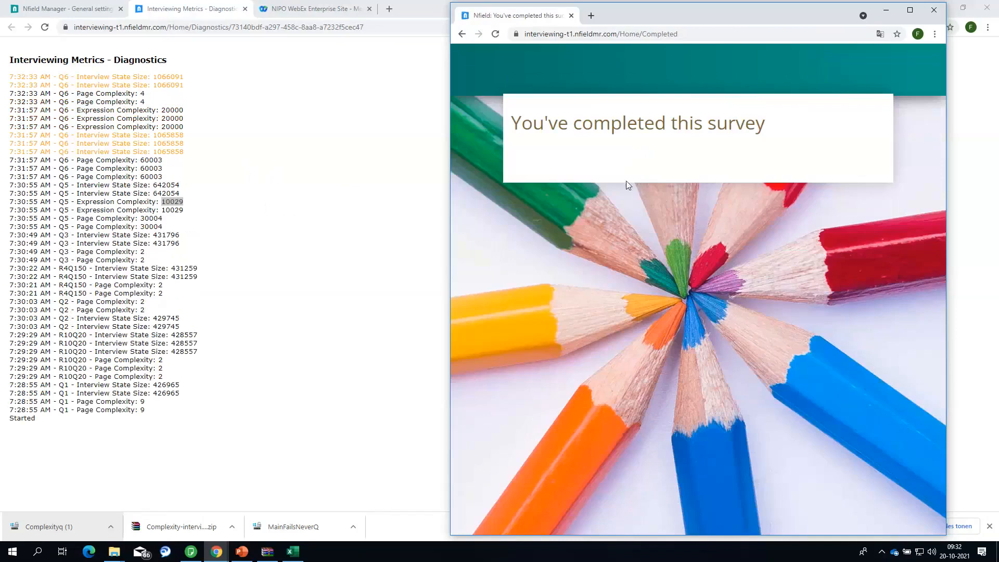
# - Switch to the Academy34-MetricsF presentation in PowerPoint and show its slide show options
pyautogui.click(241, 552)
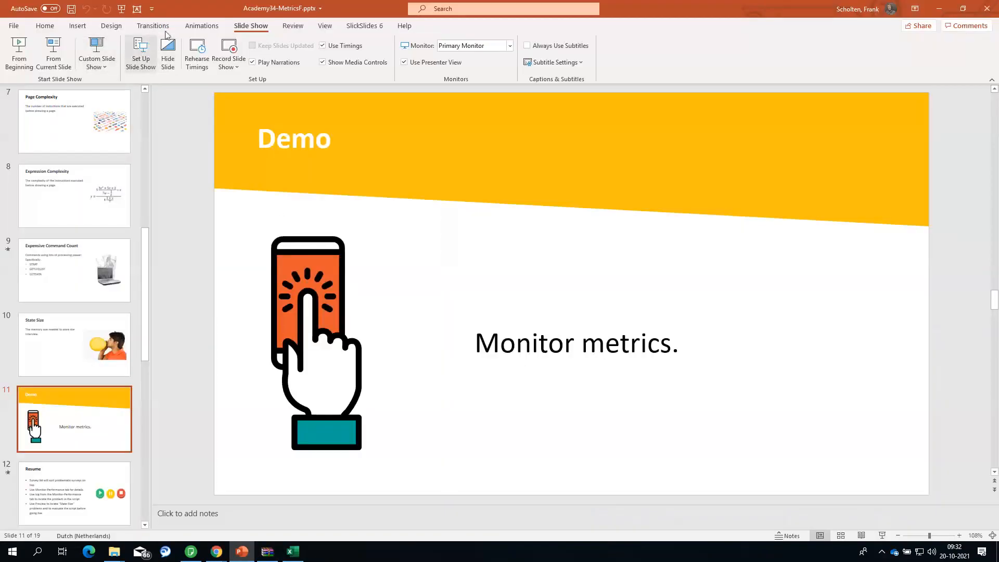
pyautogui.click(196, 26)
pyautogui.click(258, 28)
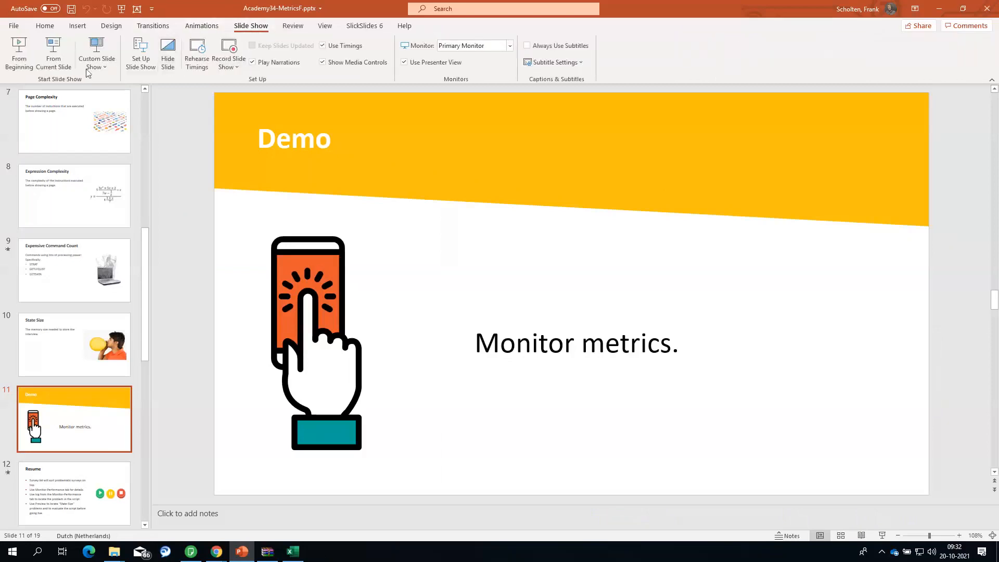
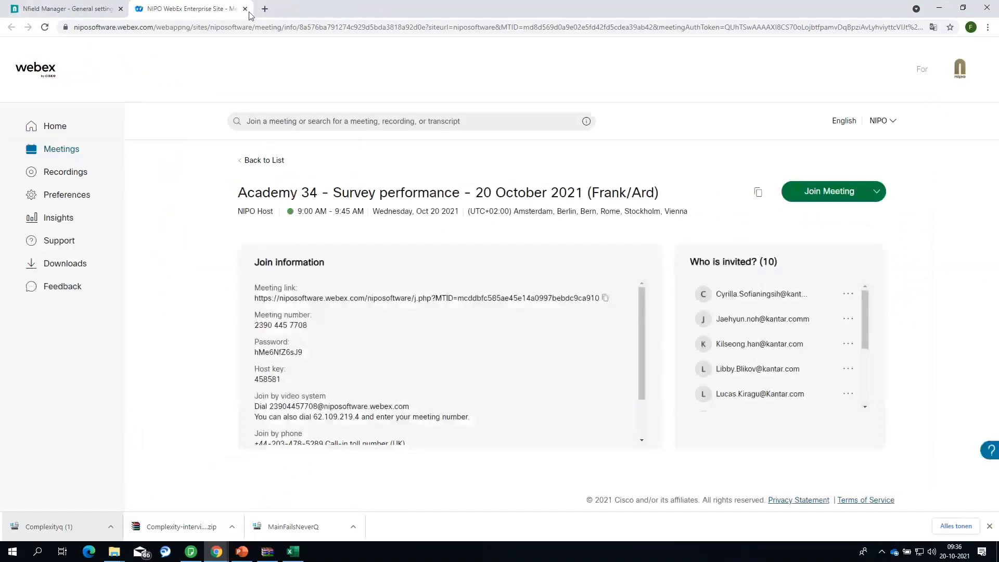
# - Close the Webex meeting page and open the setup of the StoppedByMetrics survey from the surveys overview in Nfield Manager
pyautogui.click(245, 8)
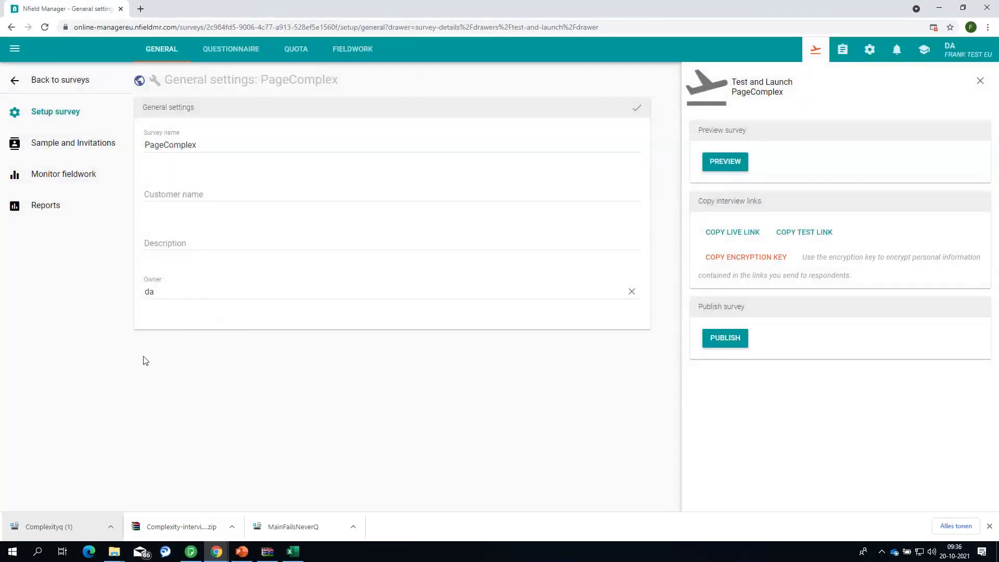
pyautogui.click(57, 85)
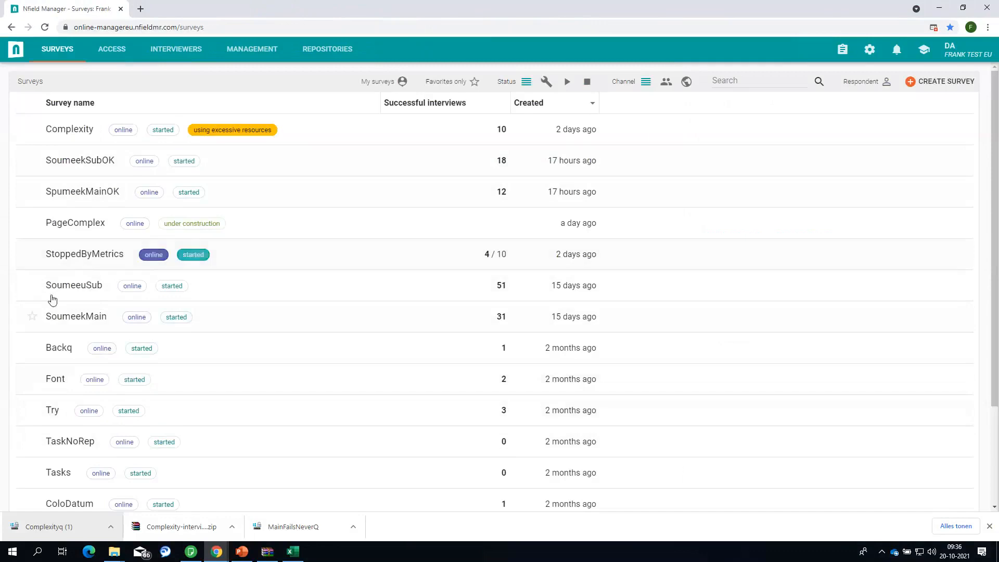
pyautogui.click(80, 266)
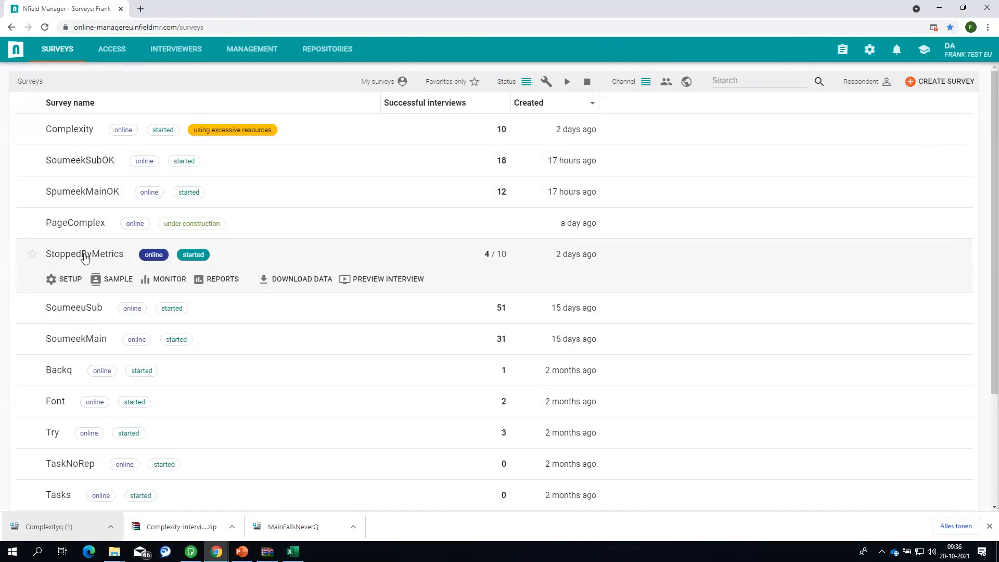
pyautogui.click(63, 283)
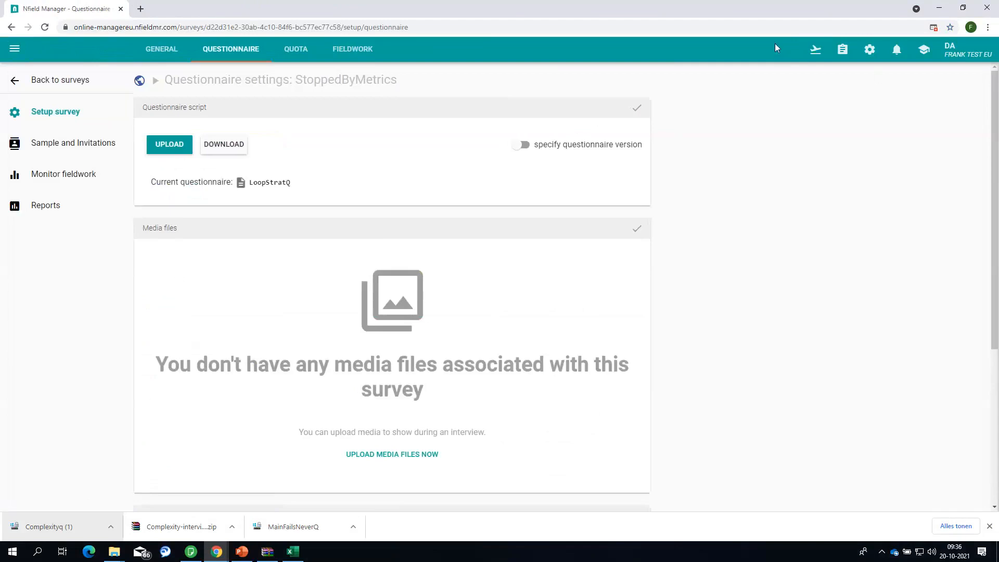
# - Copy the live interview link of the StoppedByMetrics survey from its Test and Launch options
pyautogui.click(815, 49)
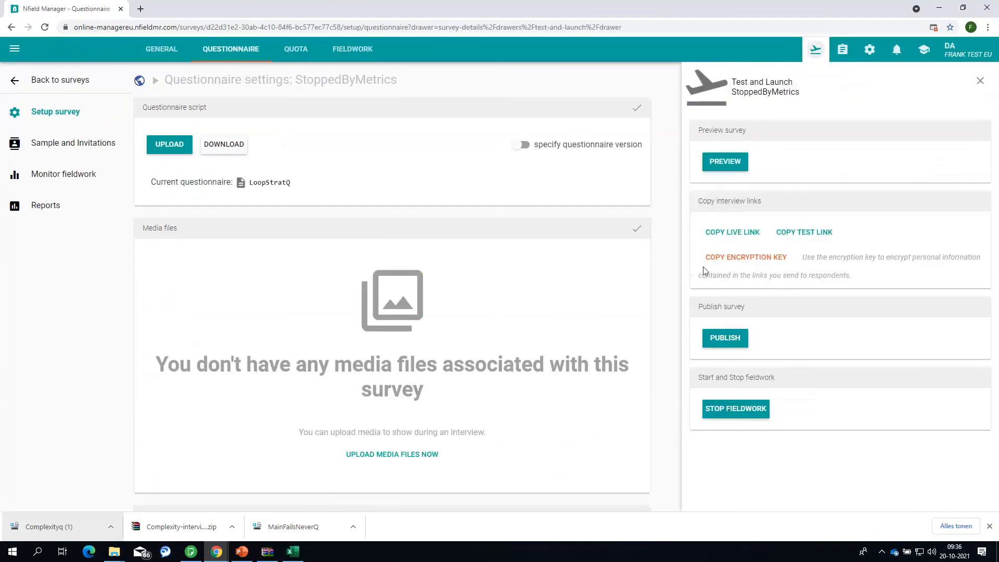
pyautogui.click(731, 260)
pyautogui.click(759, 237)
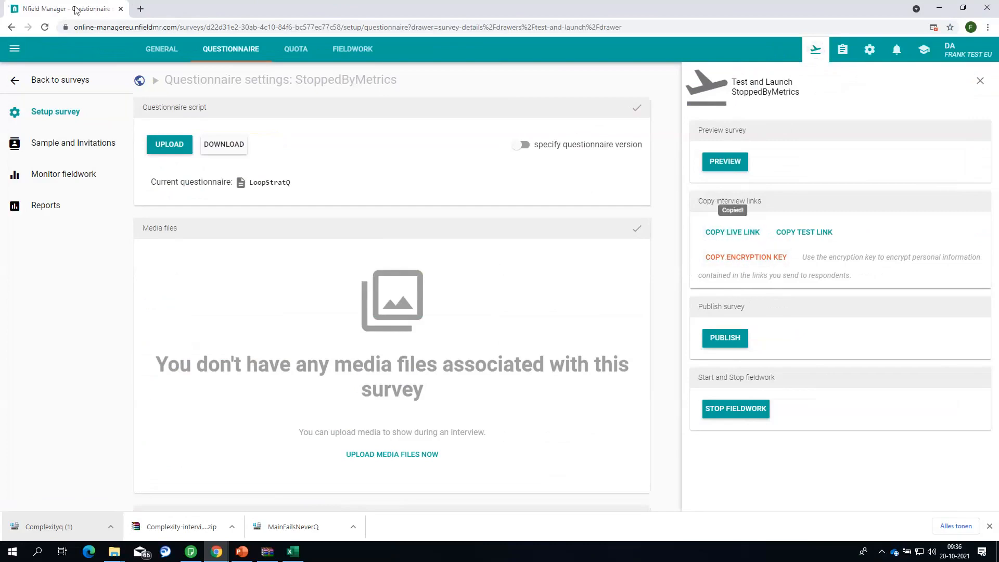
# - Start a live interview in a new browser tab using the copied link with a new respondent key ending in 1 appended
pyautogui.click(140, 9)
pyautogui.click(162, 31)
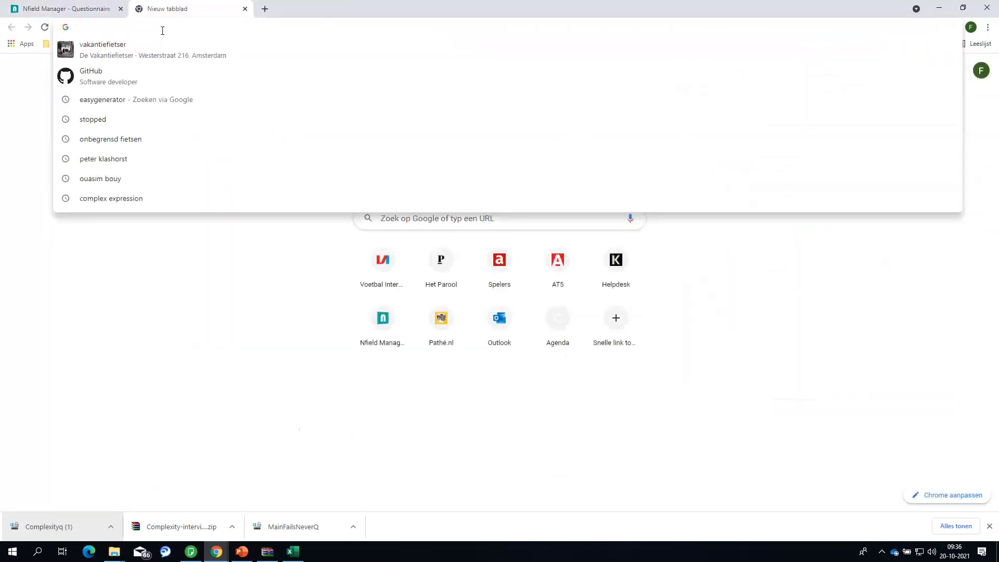
pyautogui.hotkey('ctrl', 'v')
pyautogui.write('/')
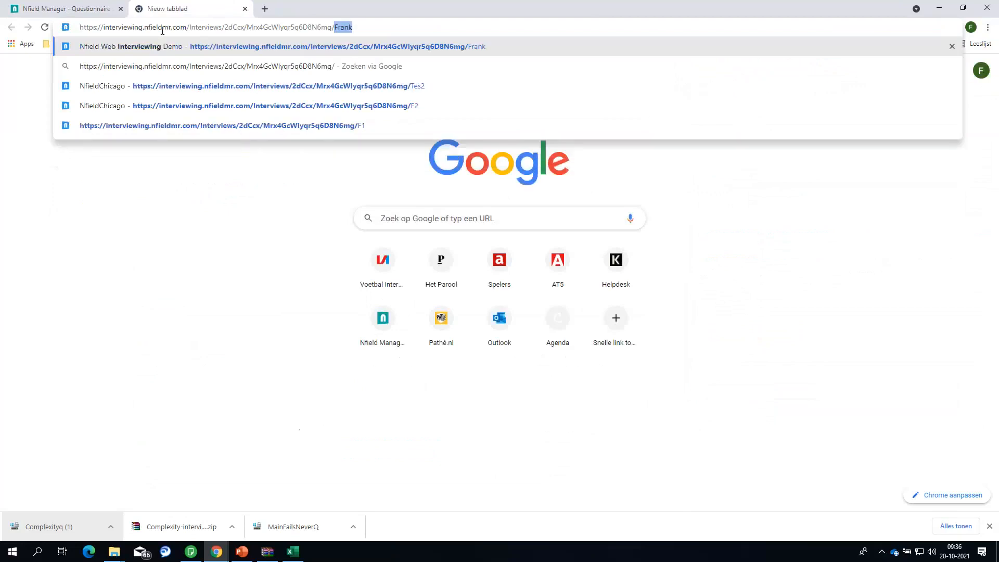
pyautogui.write('Wed')
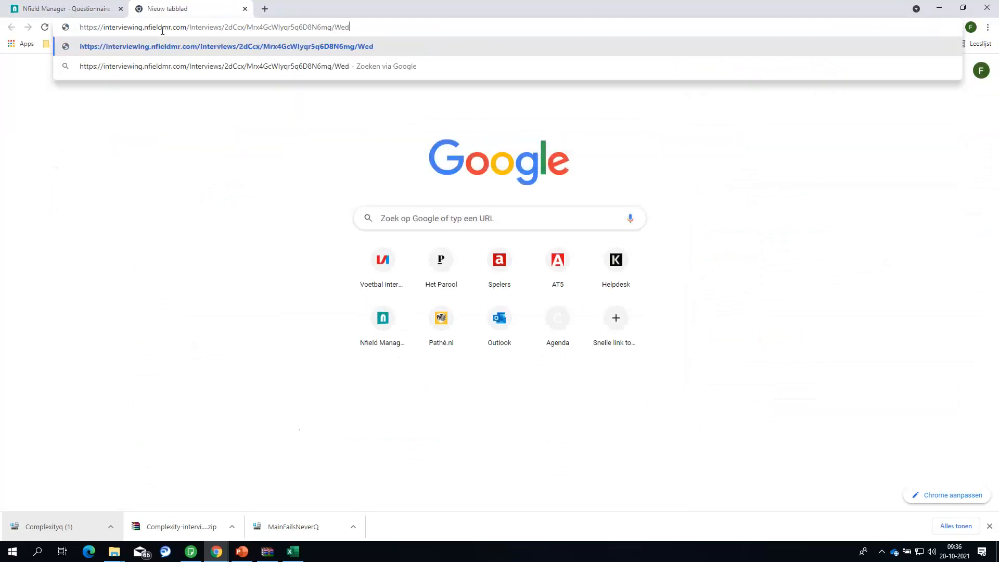
pyautogui.write('Frank1')
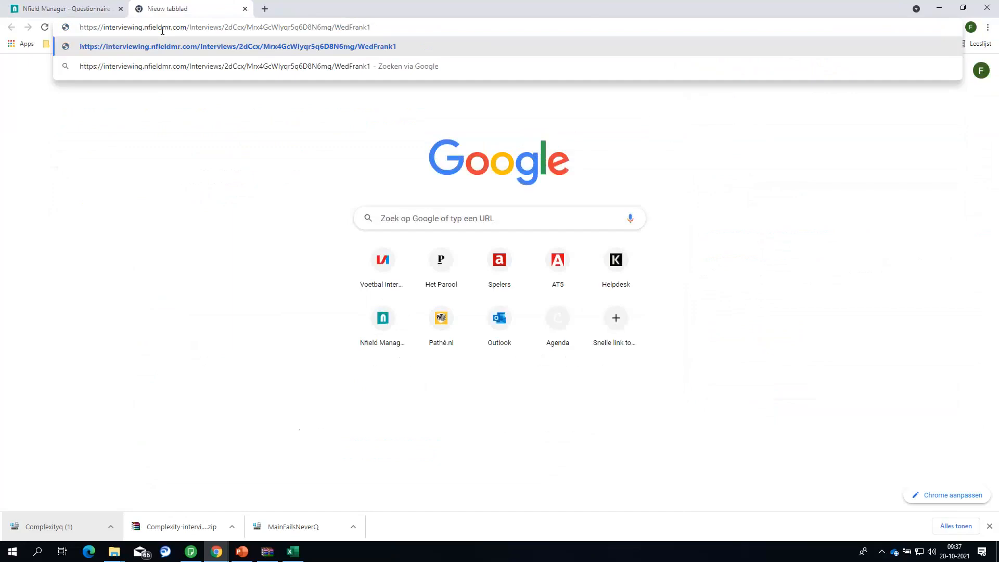
pyautogui.press('Return')
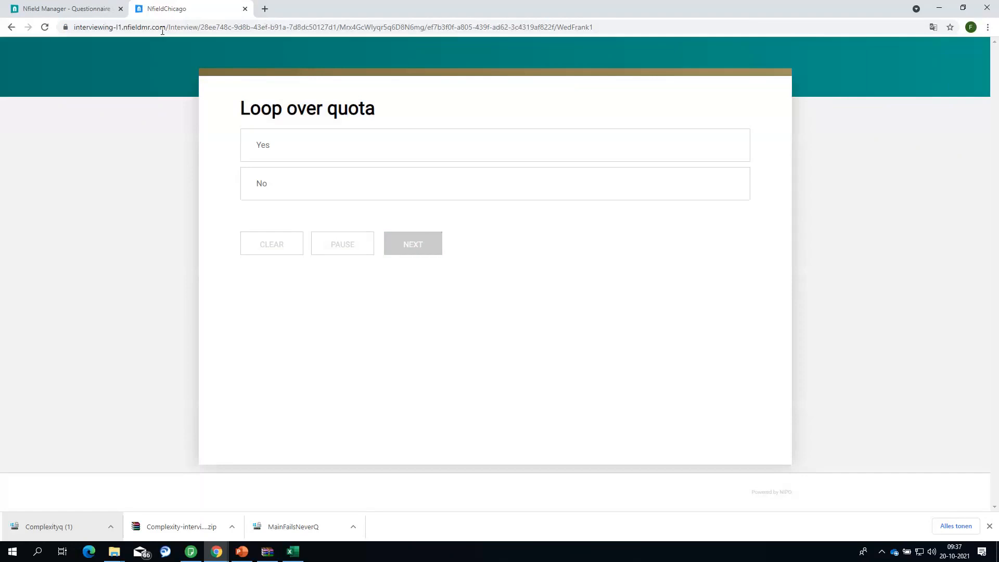
# - Answer No to "Loop over quota" and ok to "After strat" to complete the interview
pyautogui.click(354, 200)
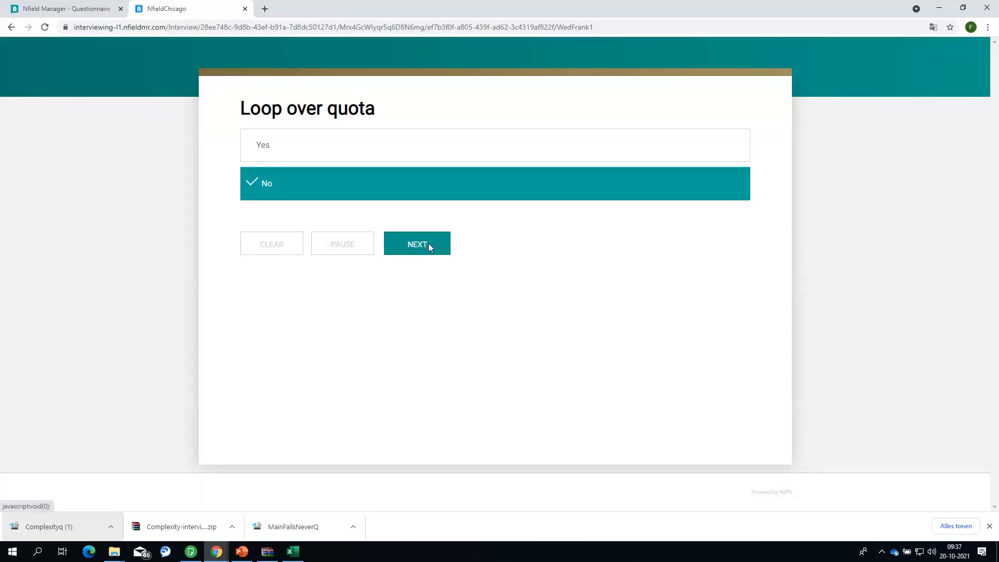
pyautogui.click(429, 245)
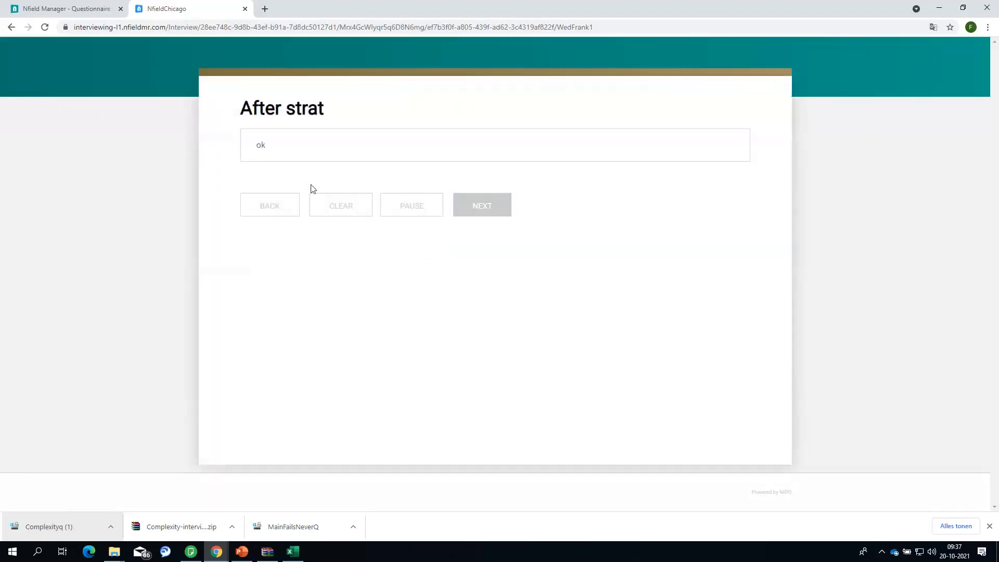
pyautogui.click(338, 154)
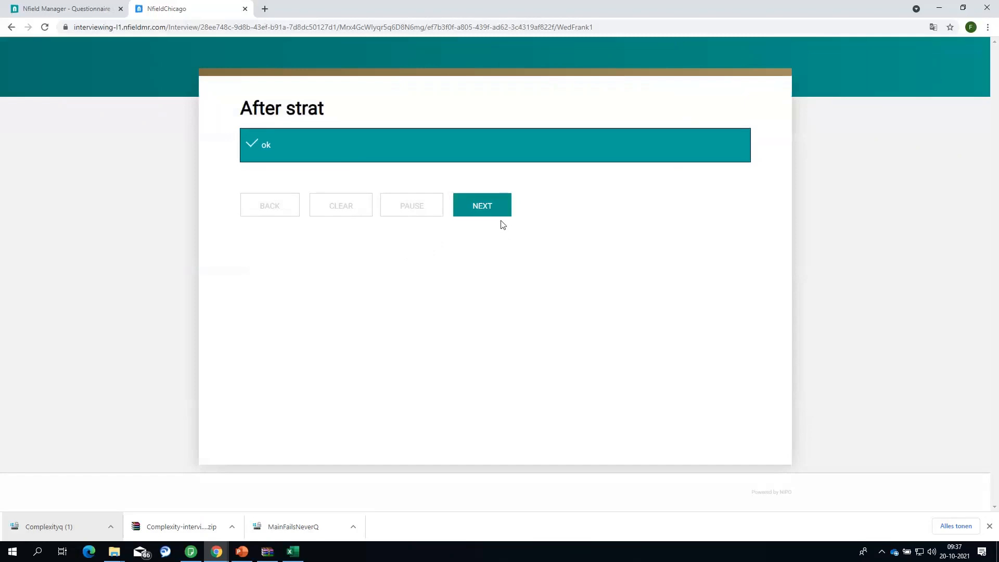
pyautogui.click(504, 214)
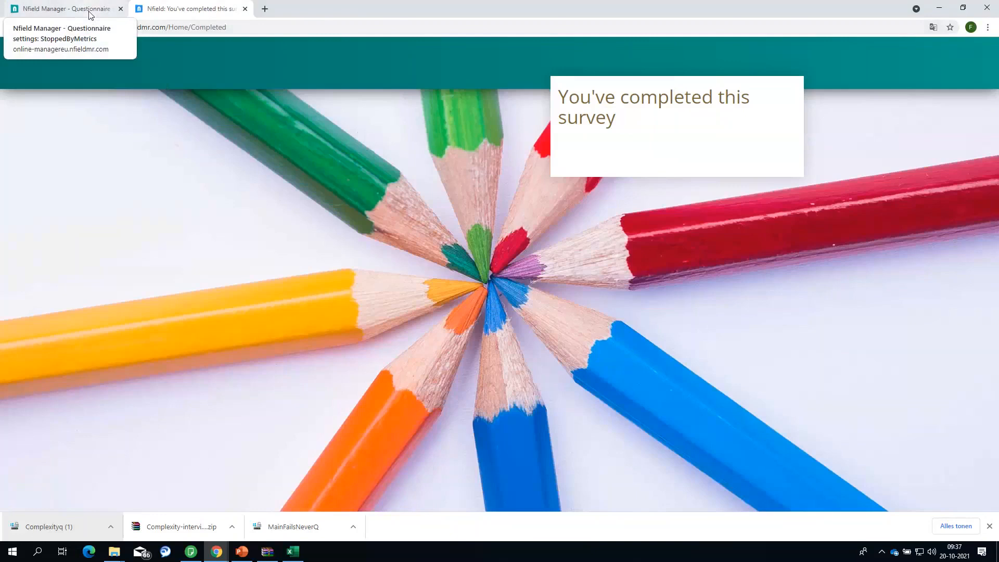
# - Return to the surveys overview in Nfield Manager and check the status tags of StoppedByMetrics
pyautogui.click(90, 14)
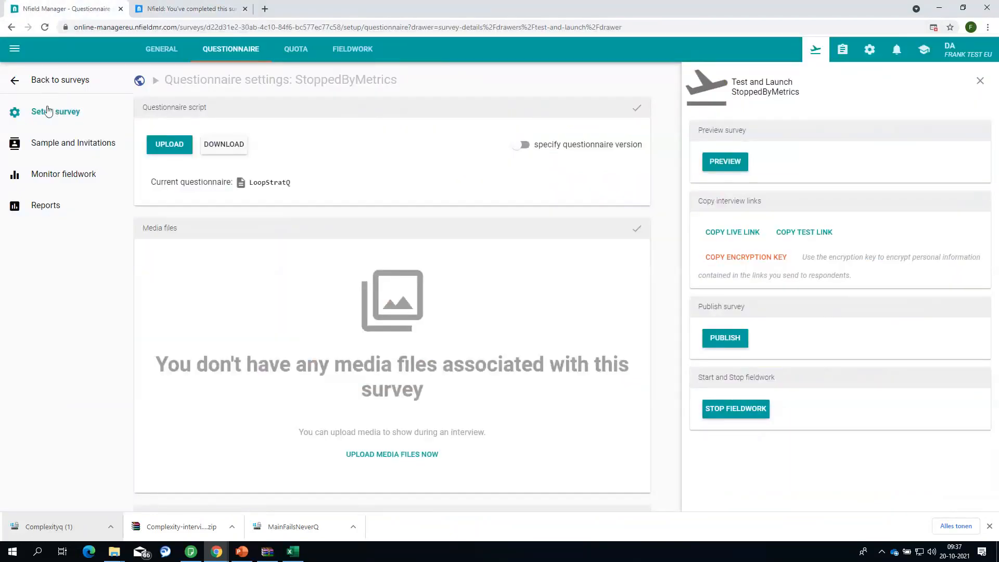
pyautogui.click(49, 85)
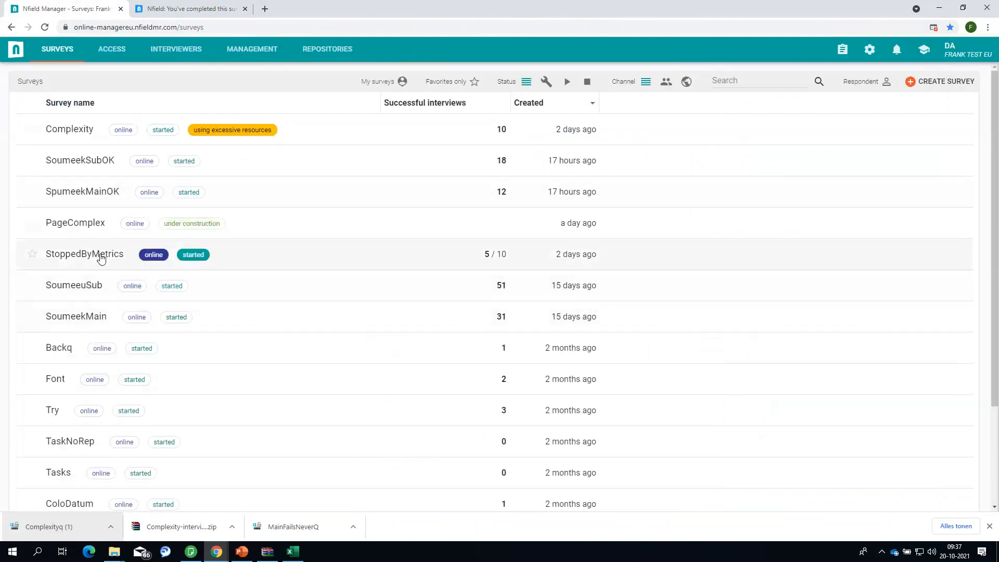
# - Start a second live interview from the copied link with a respondent key ending in 2, and answer Yes to "Loop over quota"
pyautogui.click(218, 10)
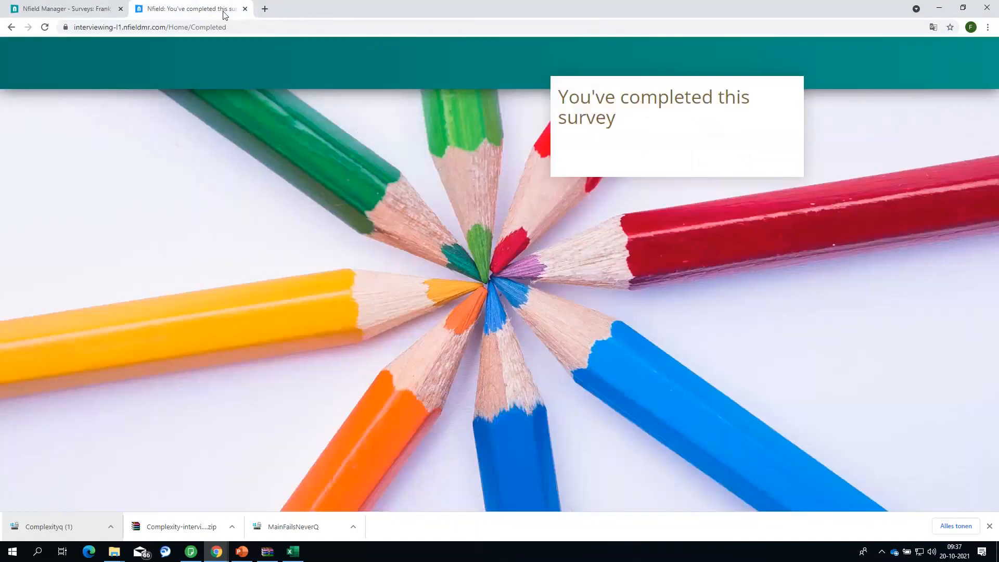
pyautogui.click(231, 29)
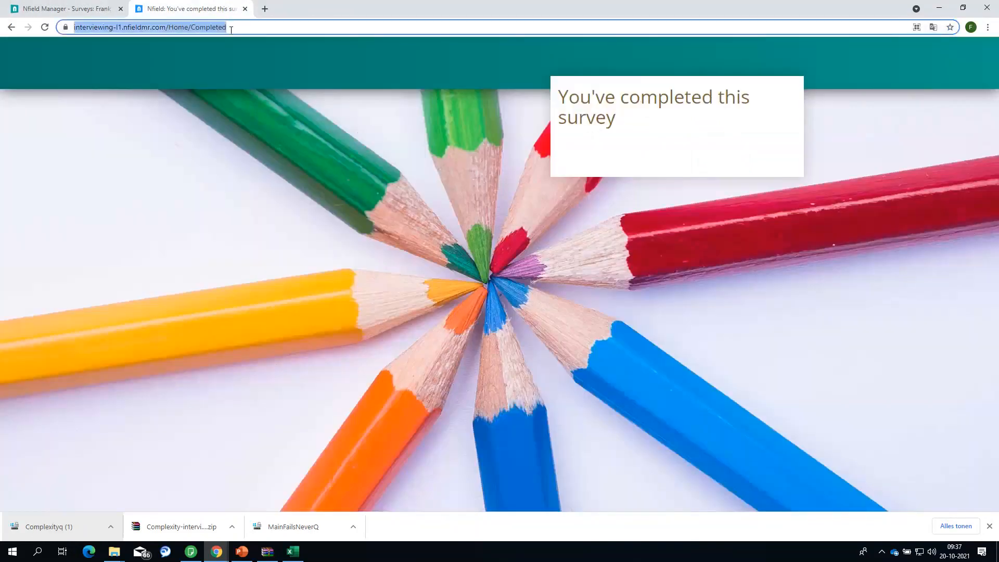
pyautogui.hotkey('ctrl', 'v')
pyautogui.write('/Wef')
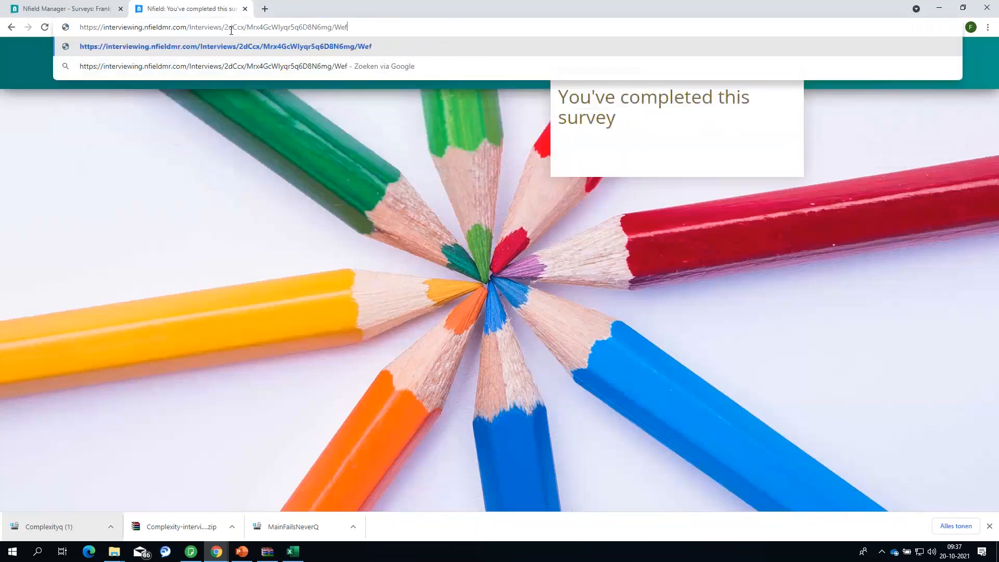
pyautogui.press('BackSpace')
pyautogui.write('dFrank2')
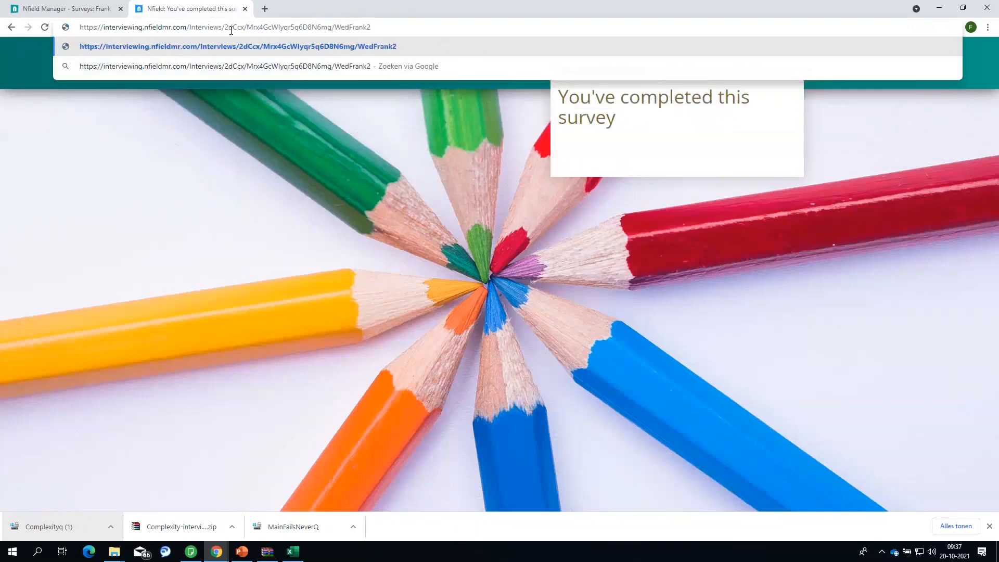
pyautogui.press('Return')
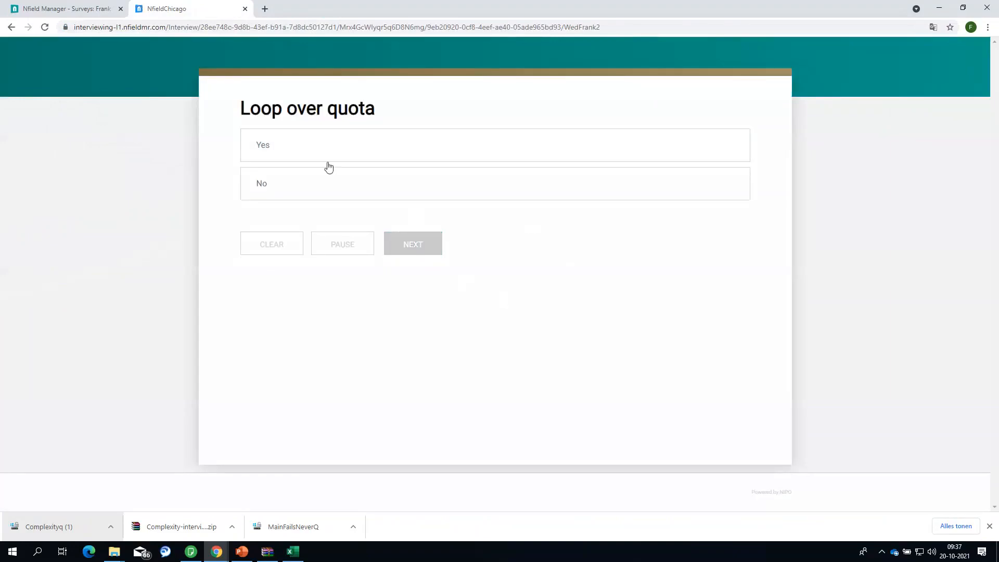
pyautogui.click(302, 138)
pyautogui.click(431, 246)
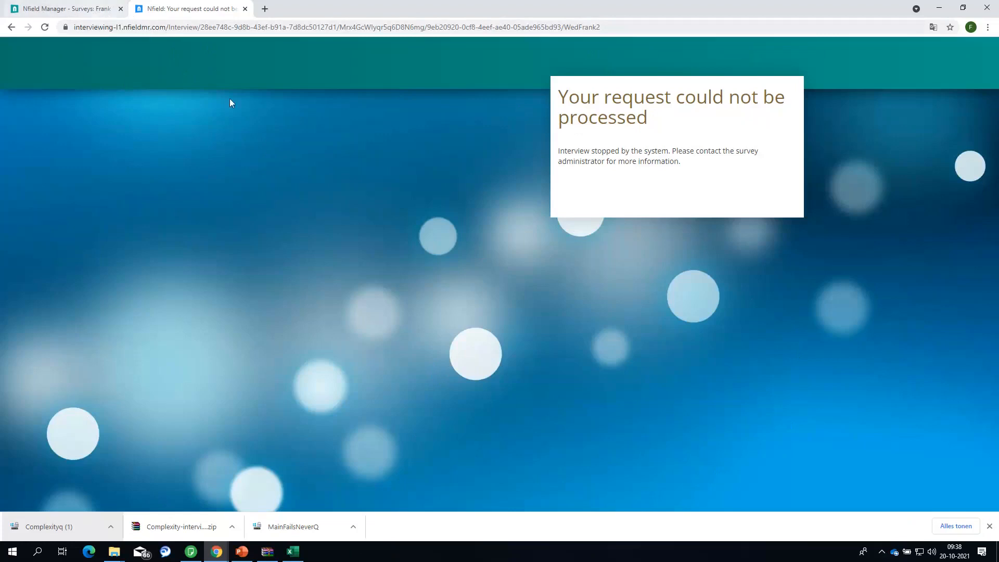
# - Refresh the surveys overview in Nfield Manager and open the StoppedByMetrics sample to examine the respondents' response codes and results
pyautogui.click(351, 32)
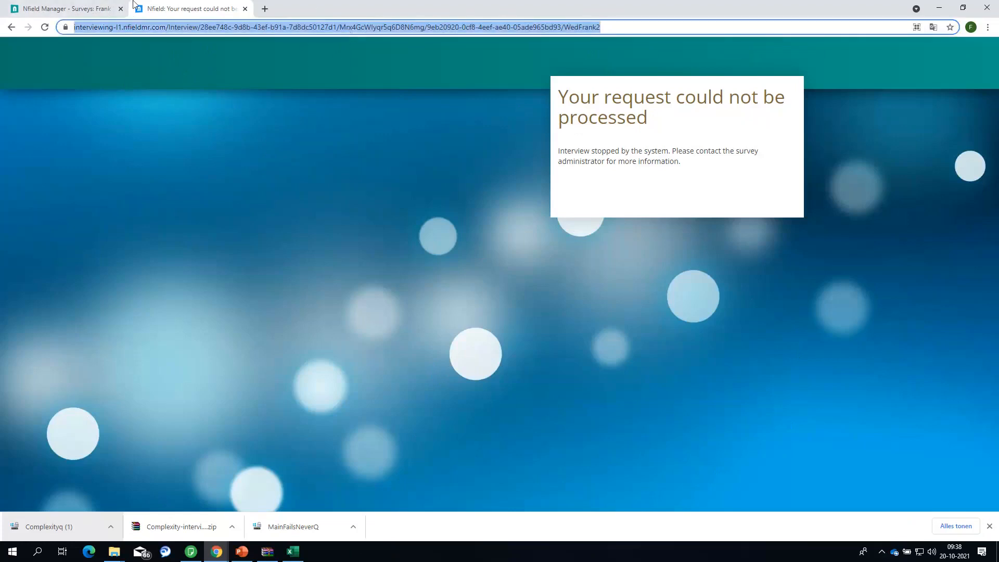
pyautogui.click(67, 9)
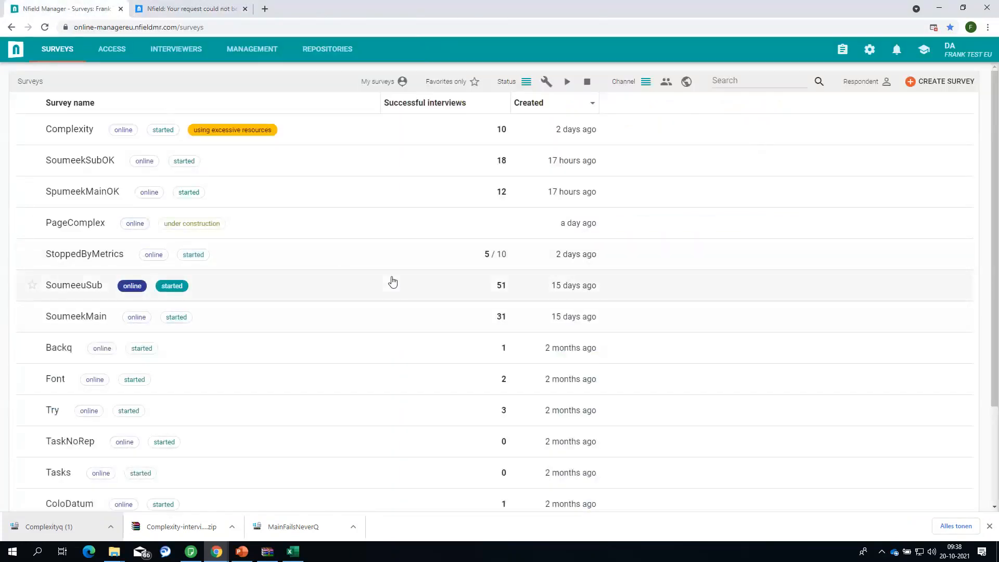
pyautogui.press('F5')
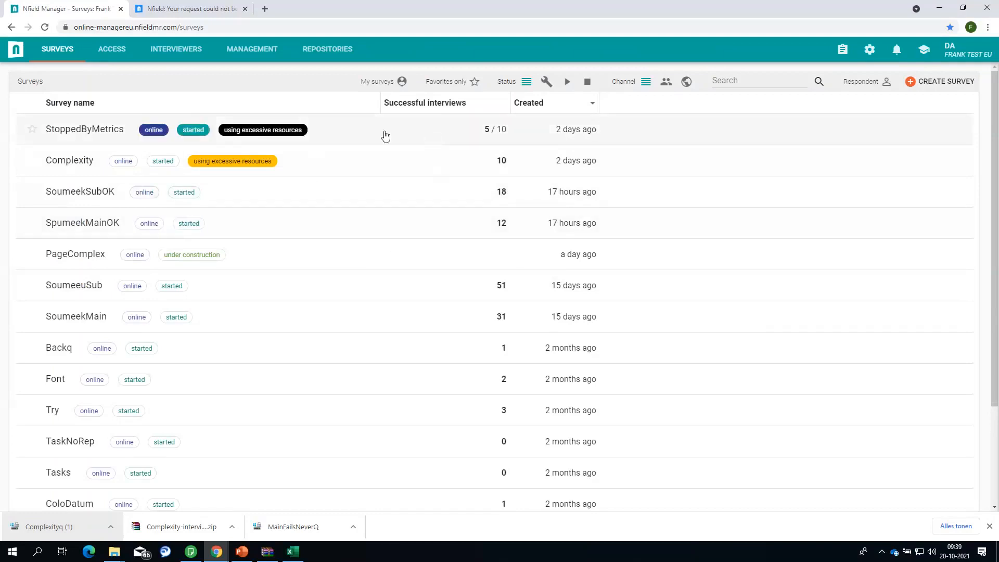
pyautogui.click(45, 129)
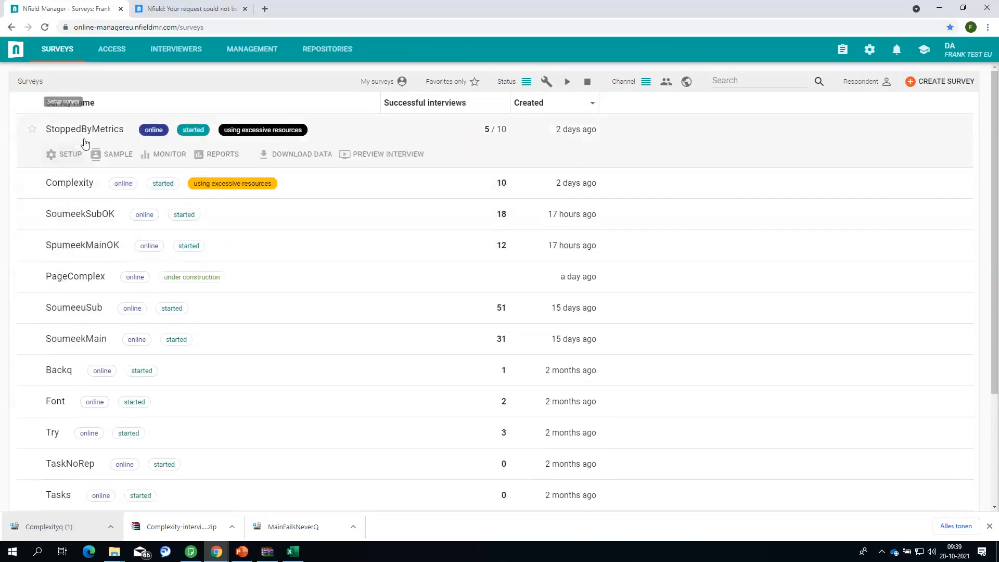
pyautogui.click(94, 155)
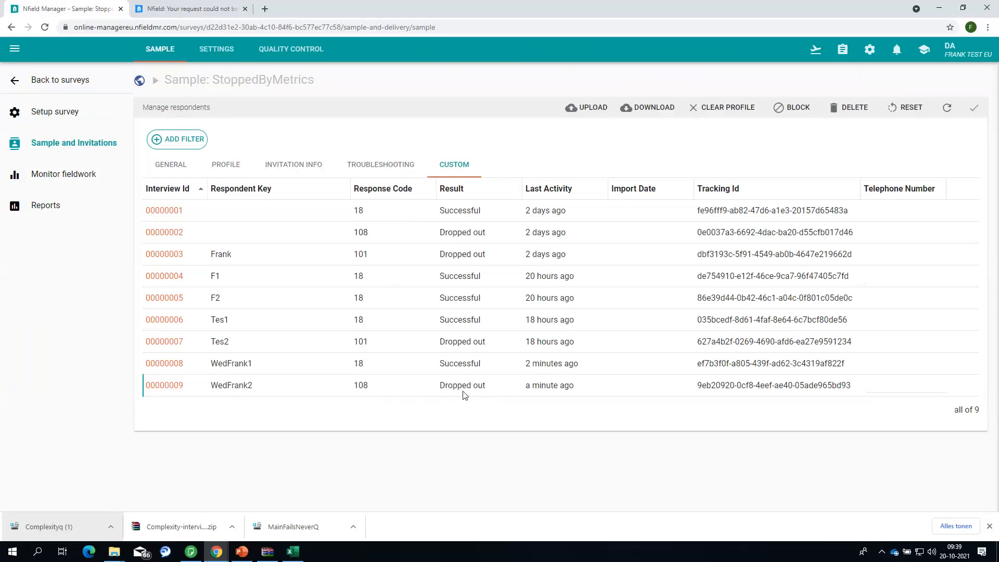
# - Try to resume the stopped interview through the live link with its same respondent key, and return to the sample list
pyautogui.click(207, 10)
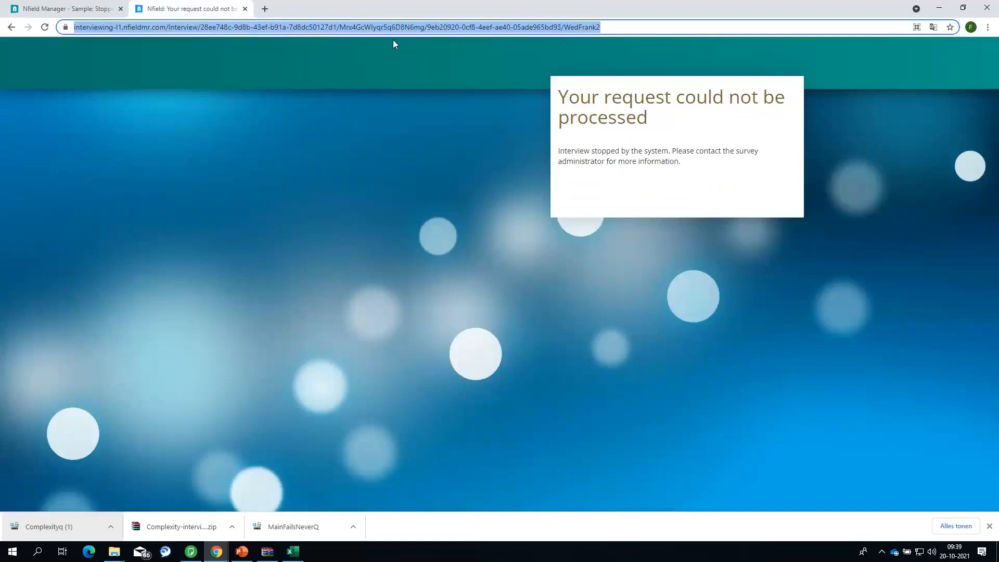
pyautogui.hotkey('ctrl', 'v')
pyautogui.write('/')
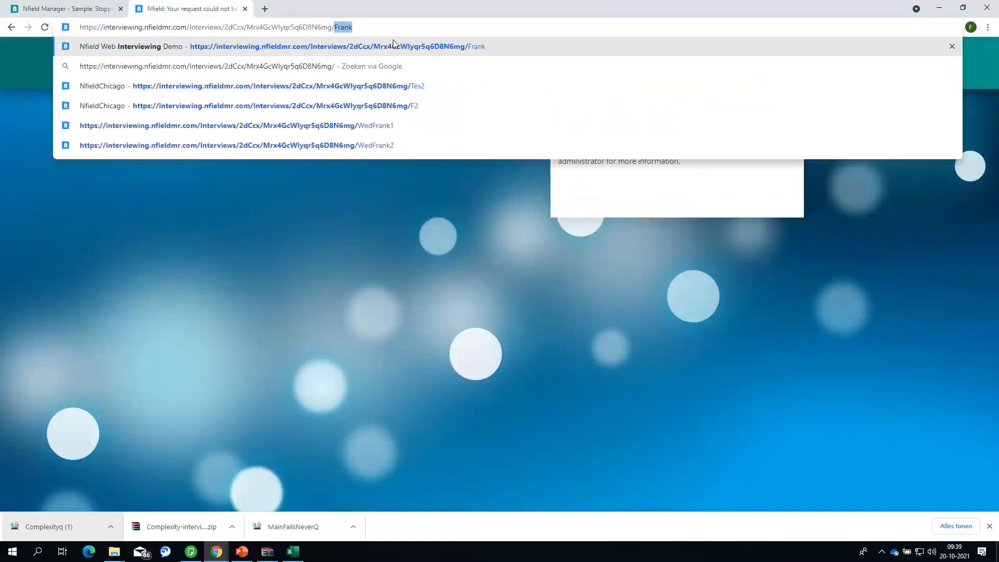
pyautogui.write('WedFrank2')
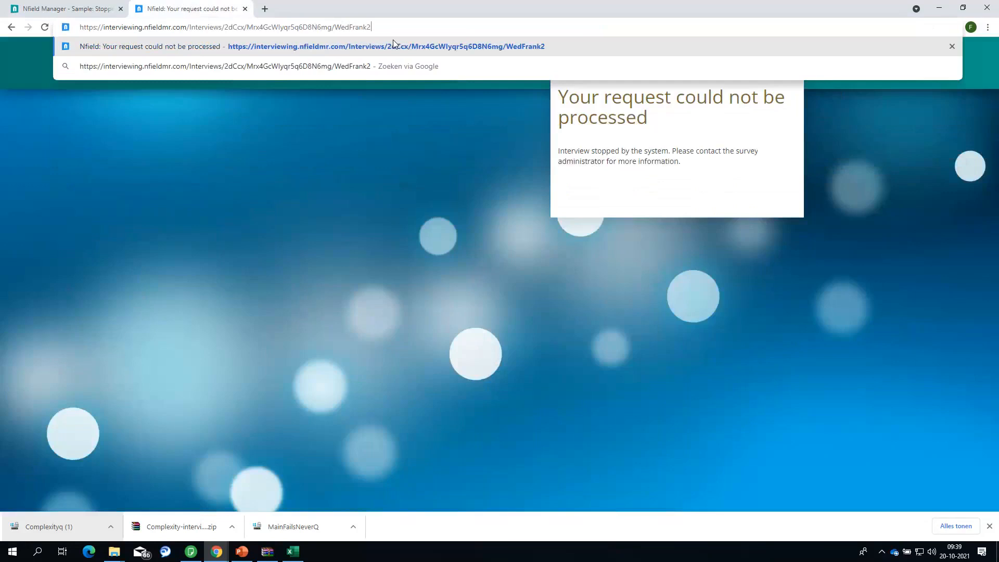
pyautogui.press('Return')
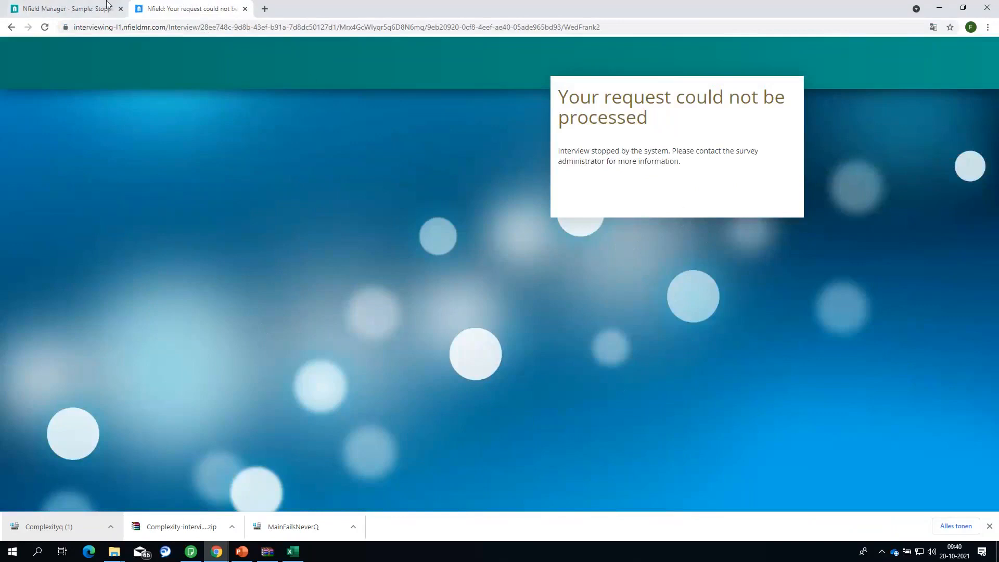
pyautogui.click(80, 13)
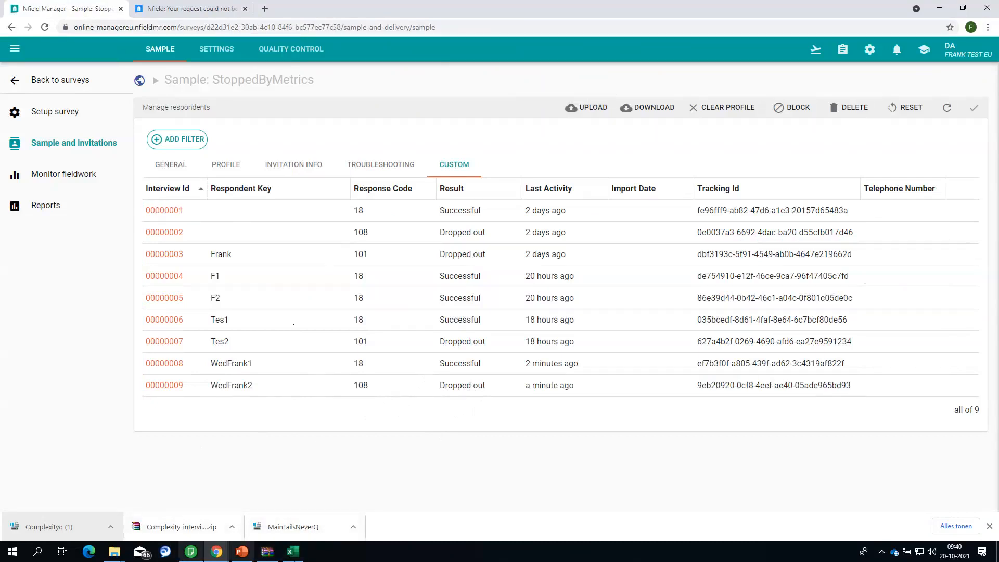
# - Switch to ODIN Developer and open the LoopStratQ script from the Academy\Metrics folder on the C: drive
pyautogui.click(189, 555)
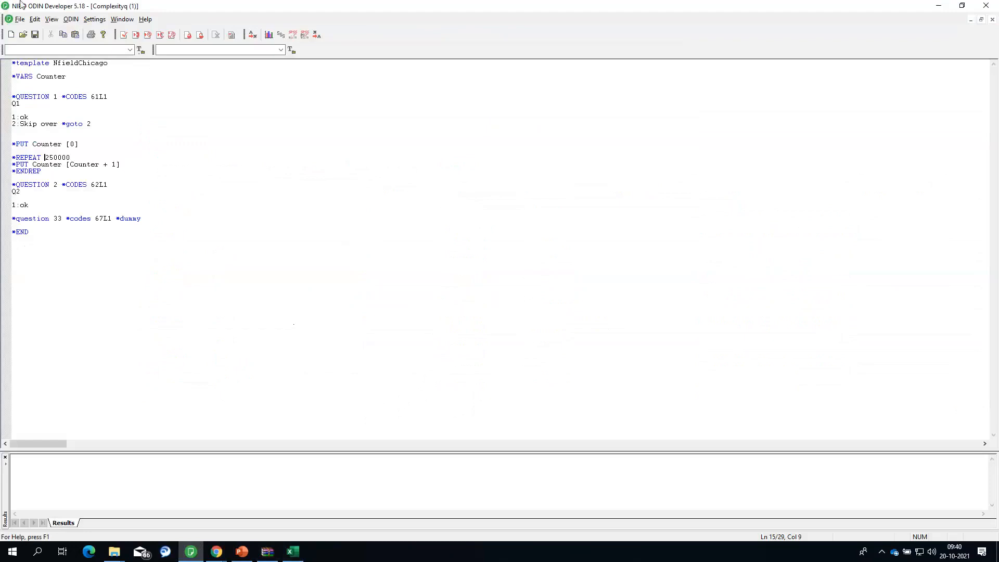
pyautogui.click(20, 20)
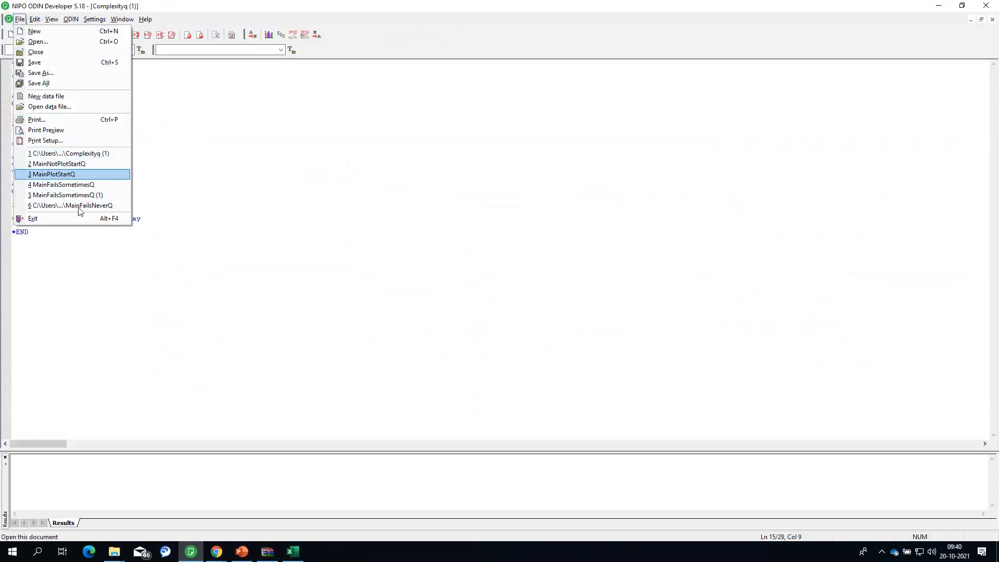
pyautogui.click(262, 190)
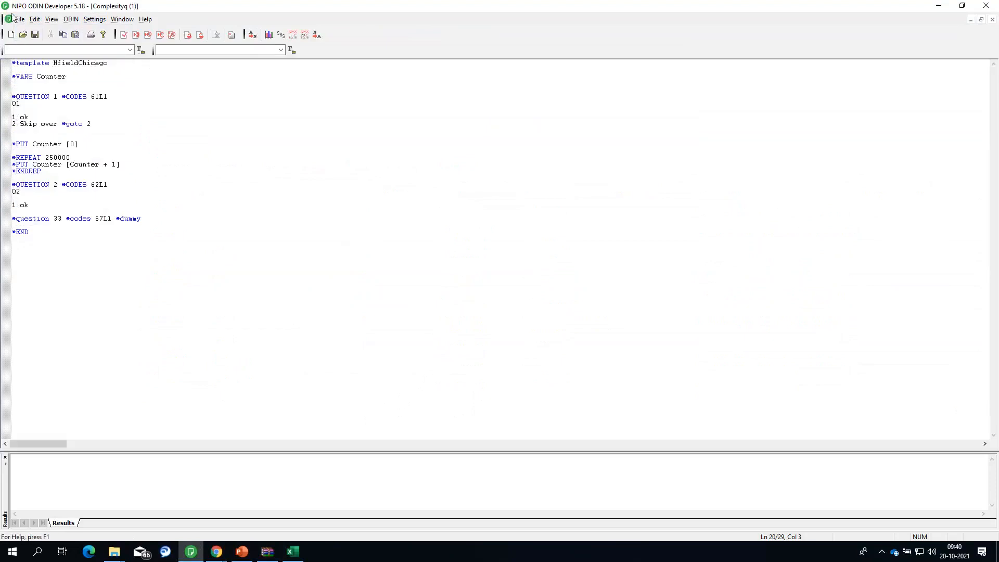
pyautogui.click(23, 35)
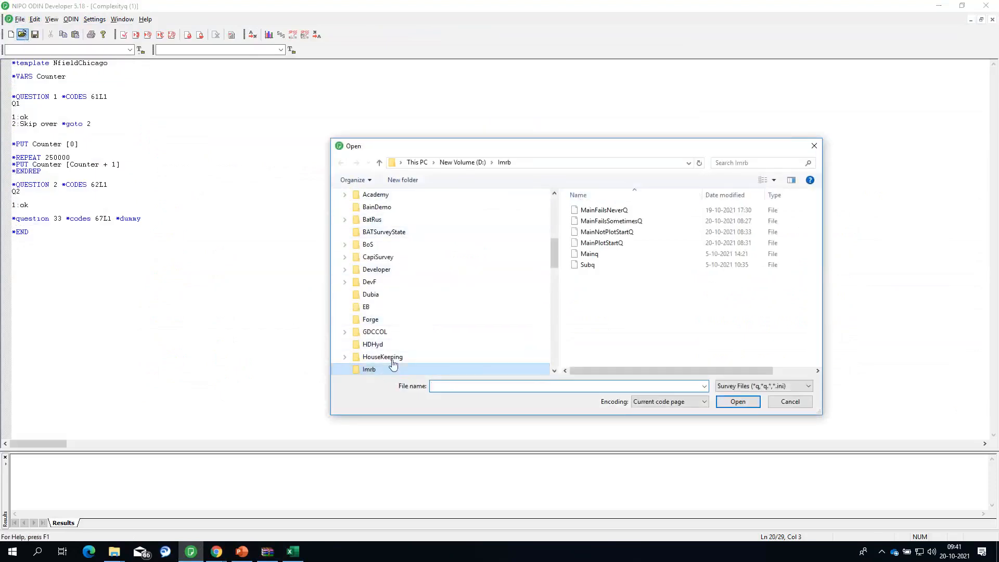
pyautogui.scroll(1, 408, 235)
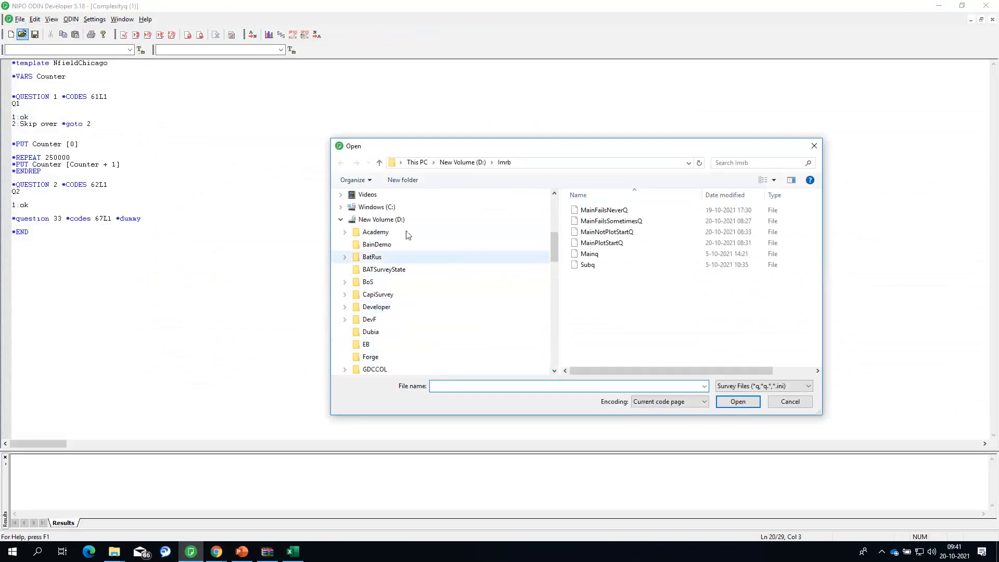
pyautogui.click(386, 207)
pyautogui.doubleClick(593, 210)
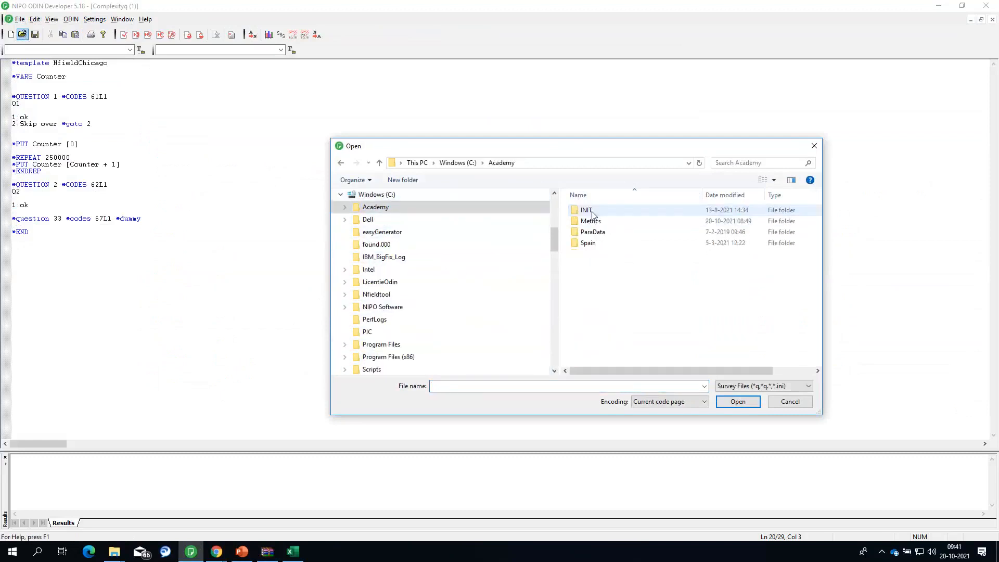
pyautogui.doubleClick(591, 222)
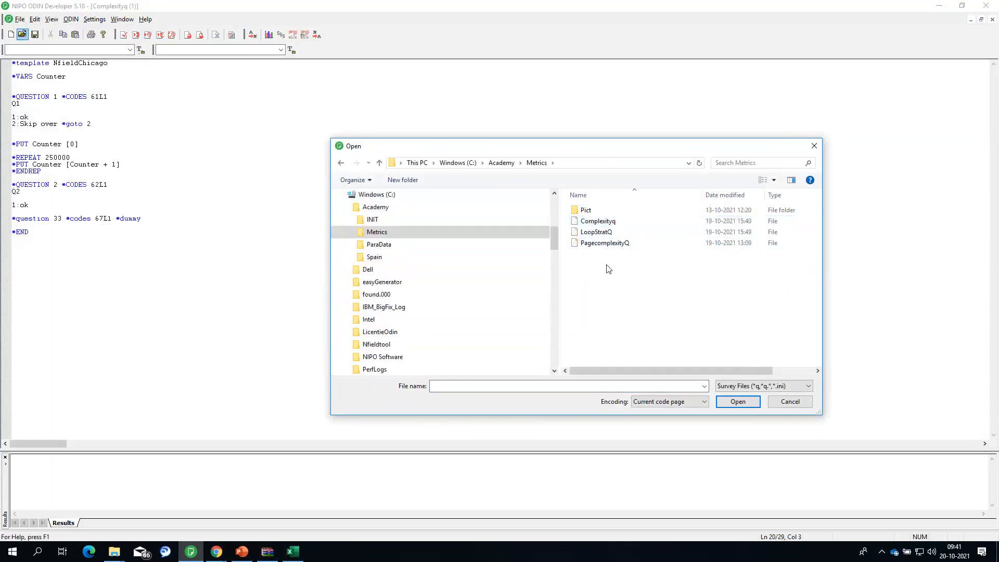
pyautogui.click(602, 232)
pyautogui.click(726, 401)
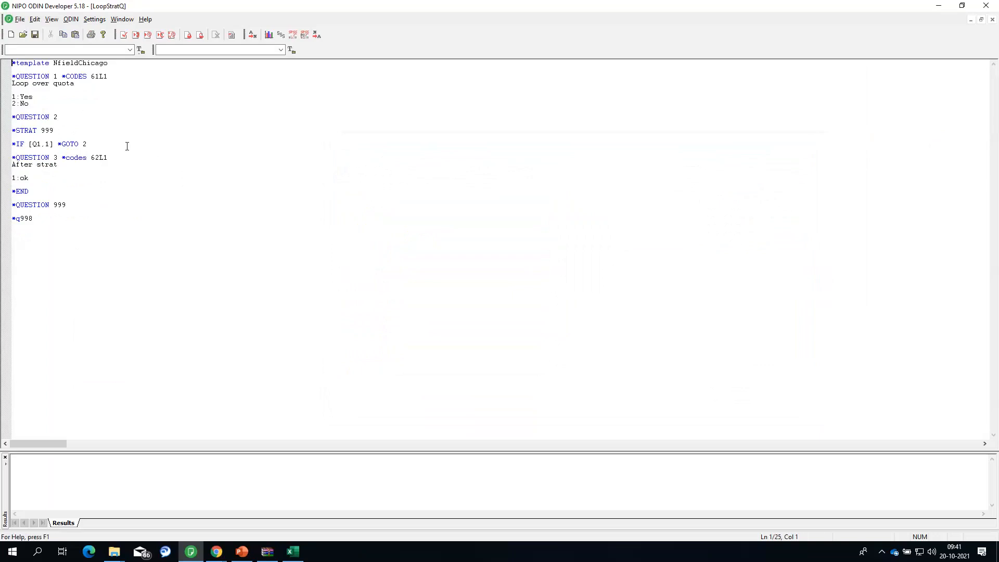
# - Delete the *q998 line beneath *QUESTION 999 in the LoopStratQ script and save the file
pyautogui.moveTo(33, 219); pyautogui.dragTo(11, 218)
pyautogui.press('Delete')
pyautogui.click(36, 40)
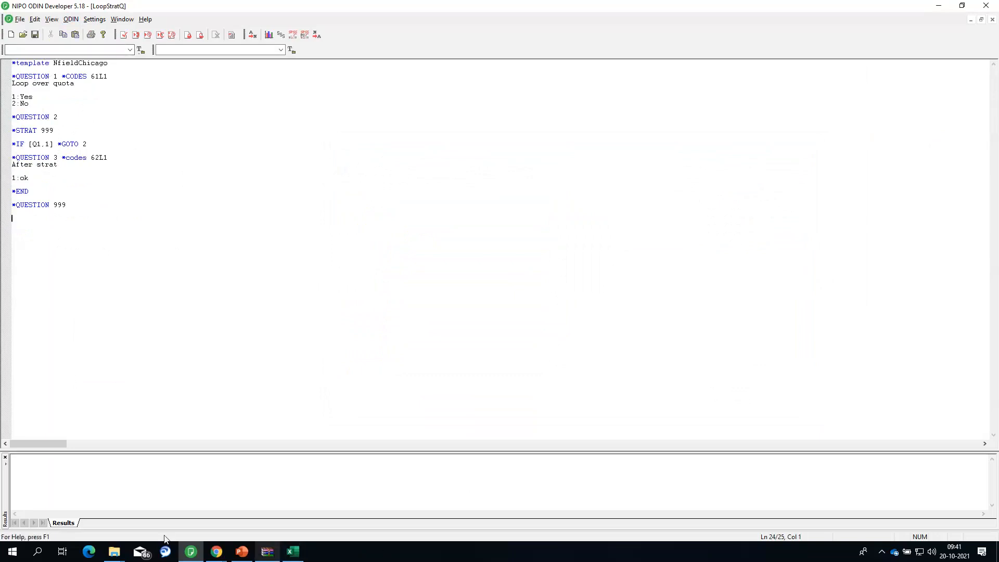
# - In Nfield Manager, upload LoopStratQ from C:\Academy\Metrics as the StoppedByMetrics questionnaire script and save it
pyautogui.moveTo(219, 554)
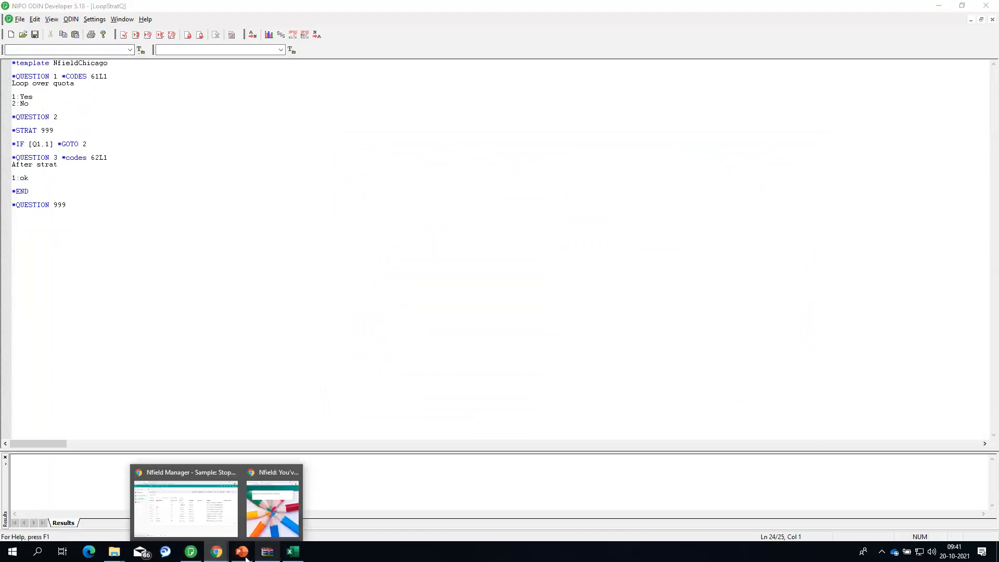
pyautogui.click(190, 555)
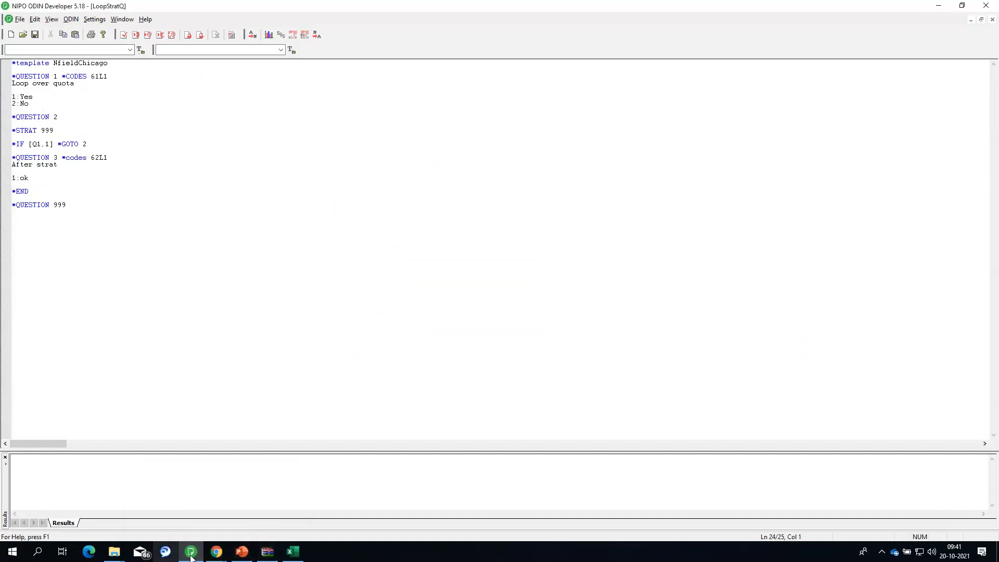
pyautogui.click(191, 555)
pyautogui.click(43, 117)
pyautogui.click(160, 142)
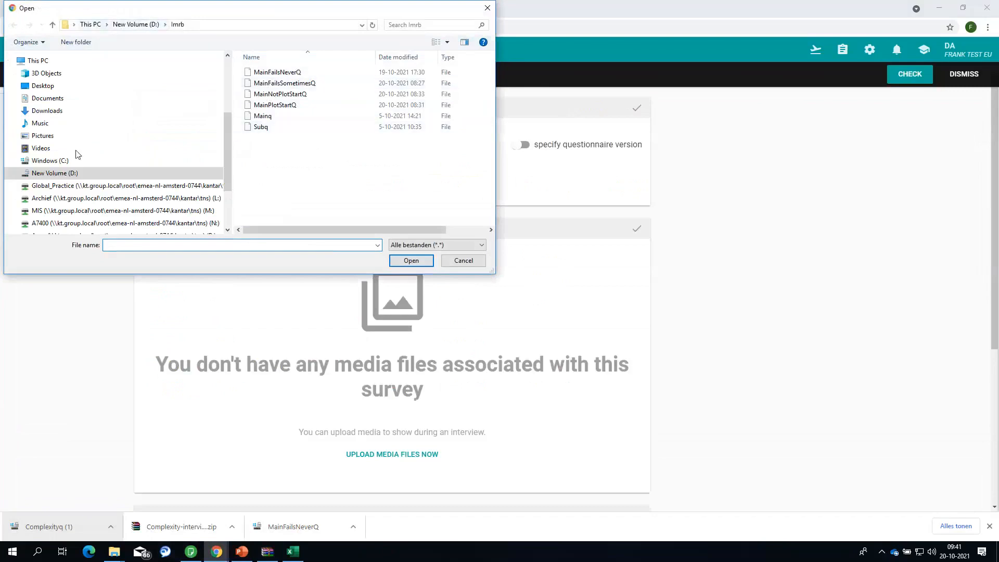
pyautogui.click(50, 160)
pyautogui.doubleClick(263, 72)
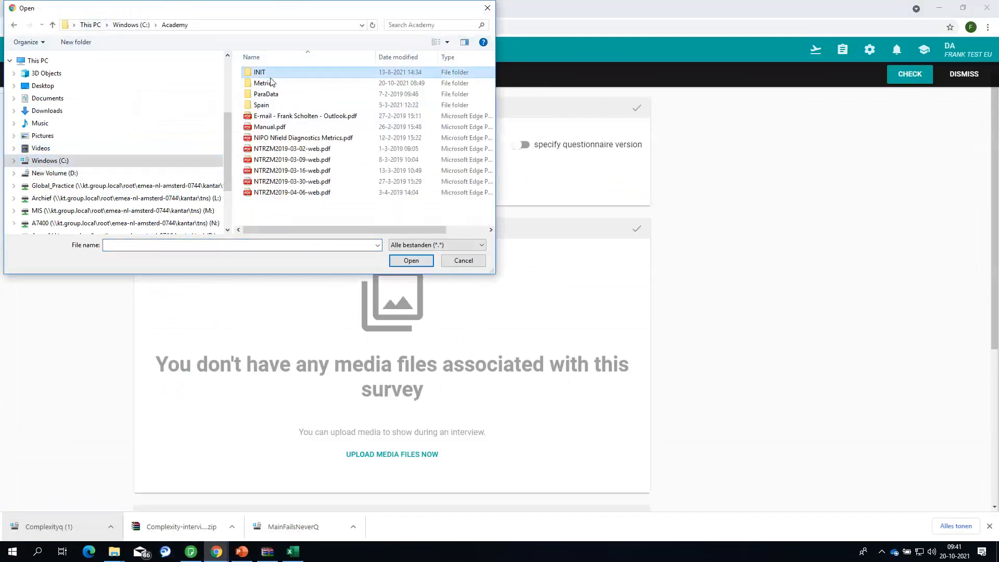
pyautogui.doubleClick(268, 82)
pyautogui.click(267, 84)
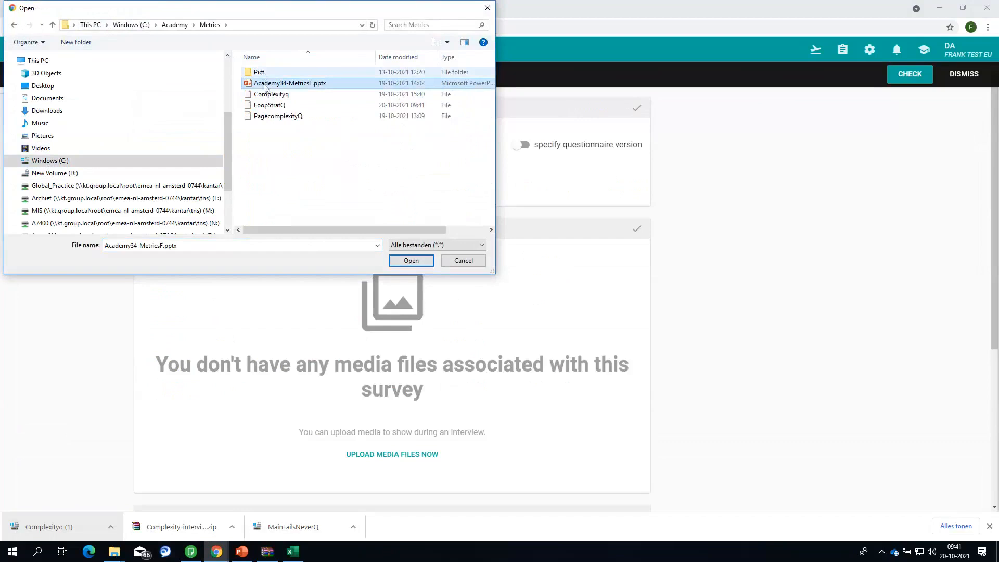
pyautogui.click(270, 105)
pyautogui.click(416, 260)
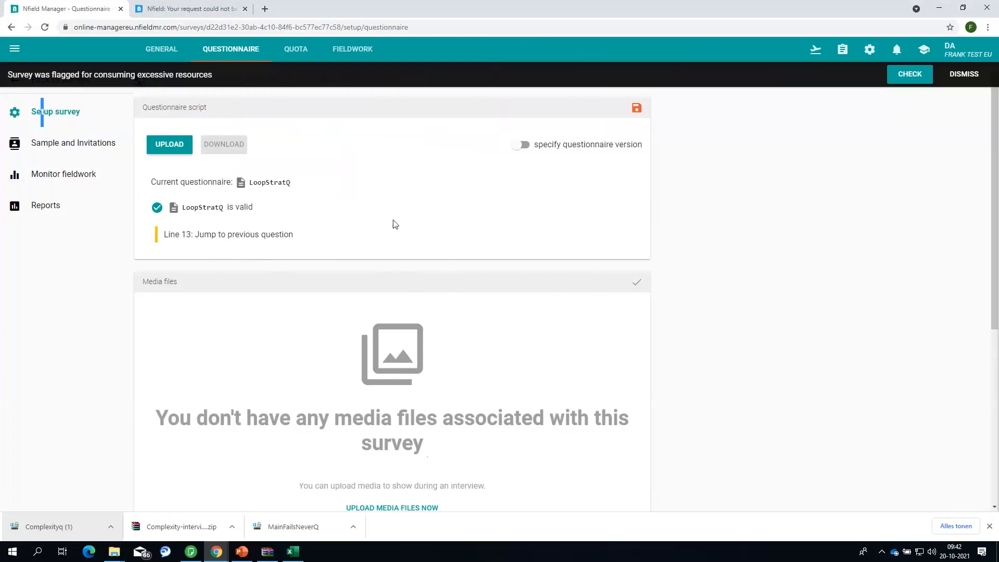
pyautogui.click(636, 108)
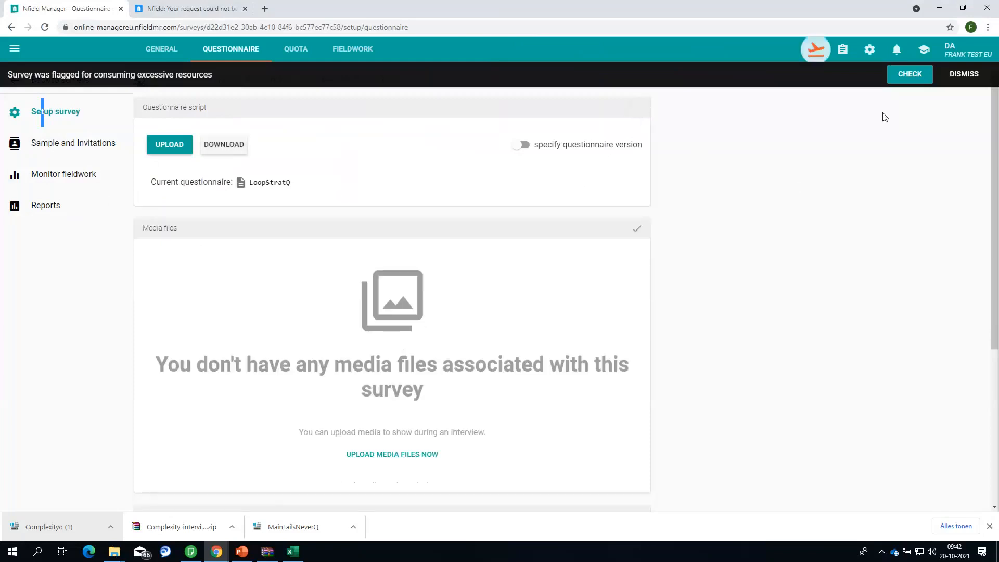
# - Publish the StoppedByMetrics questionnaire change, letting active respondents continue on their current version
pyautogui.click(816, 49)
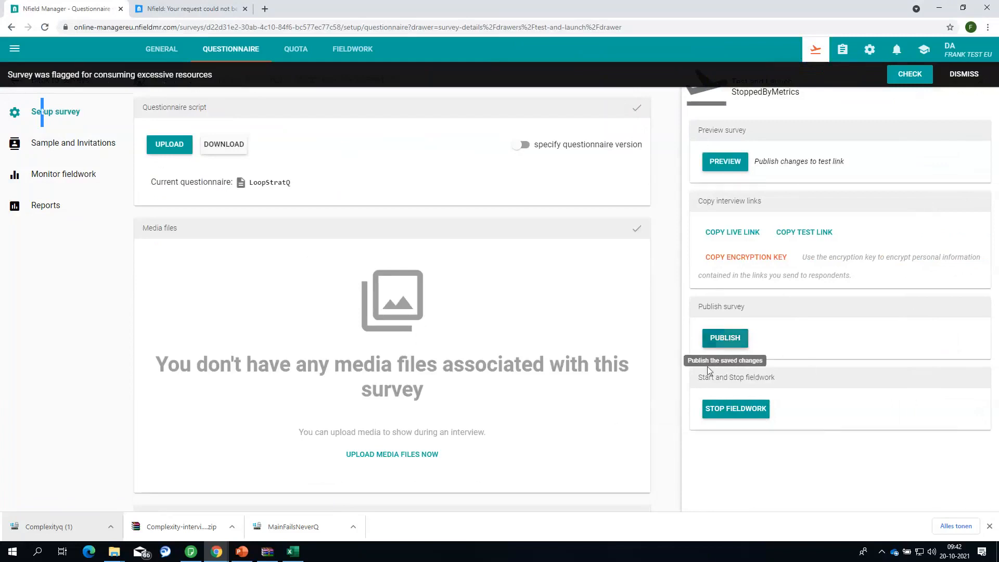
pyautogui.click(723, 339)
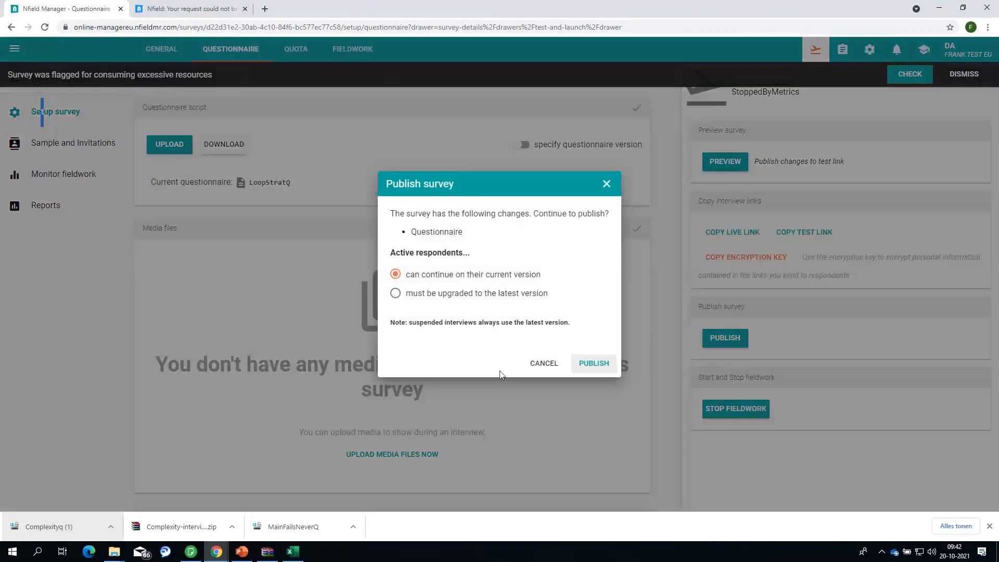
pyautogui.click(604, 367)
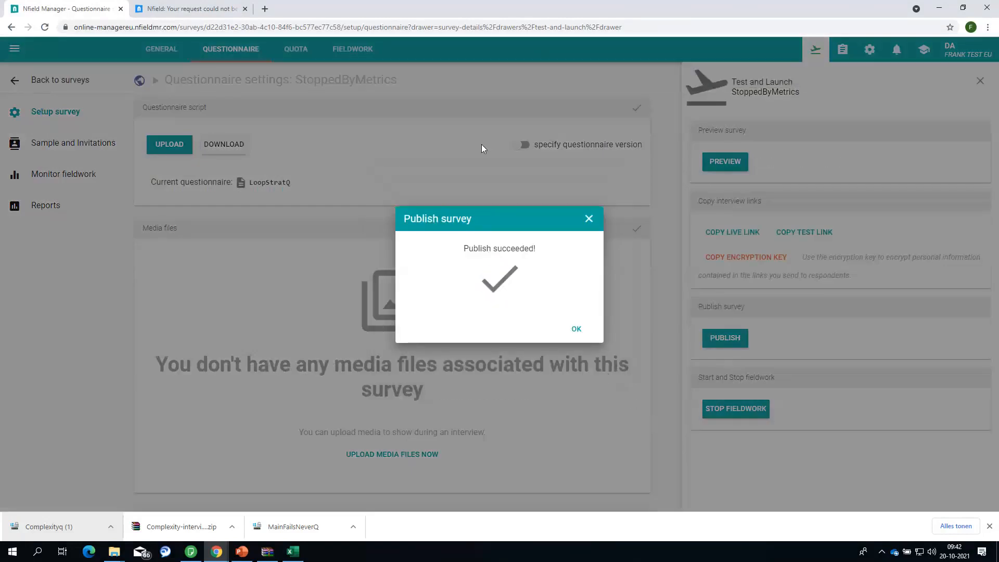
pyautogui.click(576, 329)
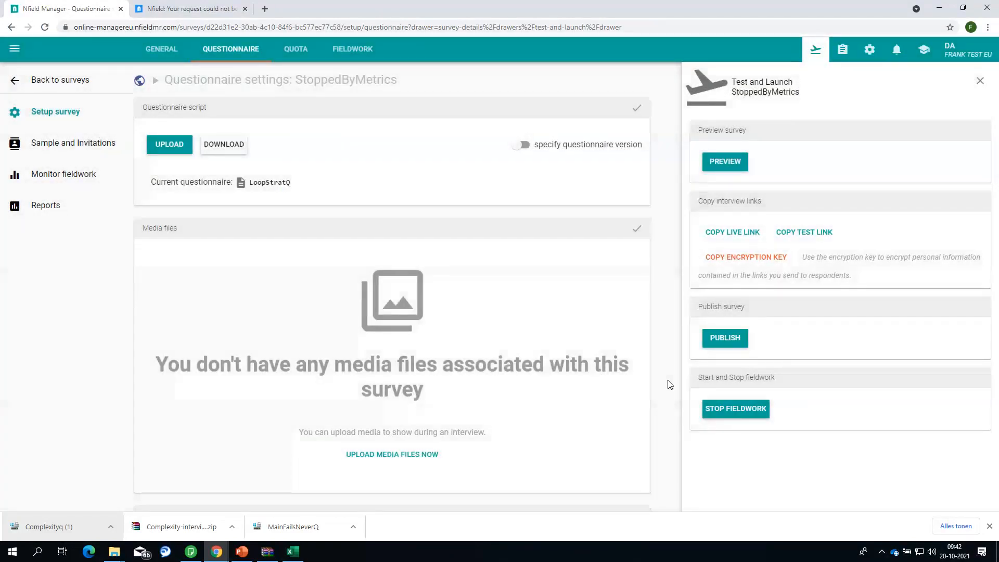
# - Resume the stopped interview through the live link with its same respondent key, and choose Yes for "Loop over quota"
pyautogui.click(184, 13)
pyautogui.click(189, 27)
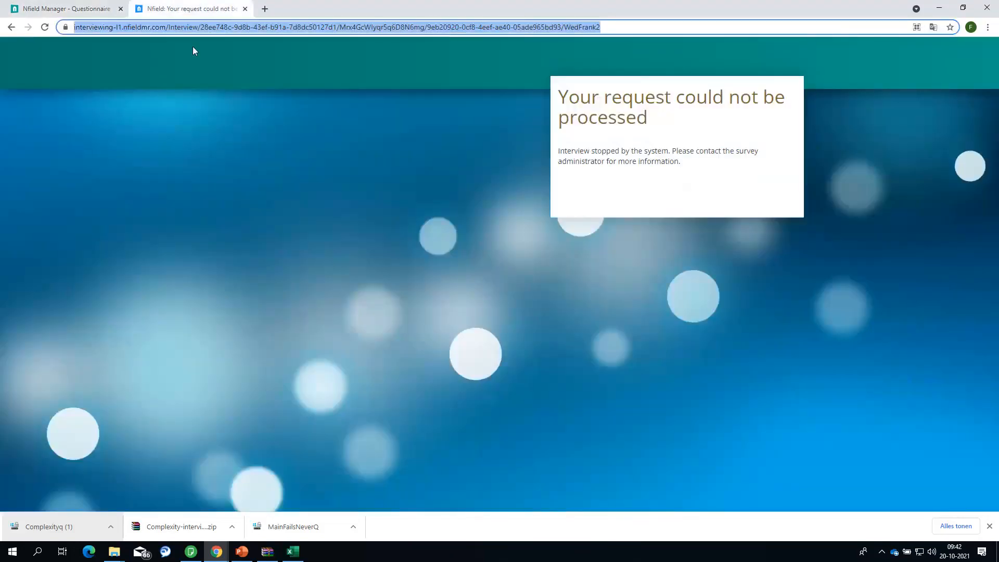
pyautogui.write('https://interviewing.nfieldmr.com/Interviews/2dCcx/Mrx4GcWlyqr5q6D8N6mg')
pyautogui.write('/')
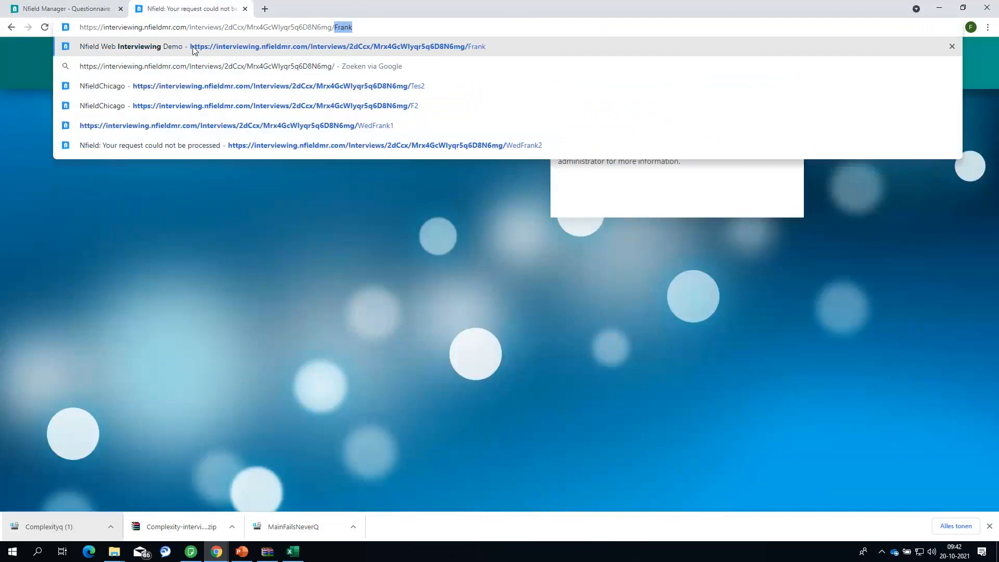
pyautogui.write('WedFrank2')
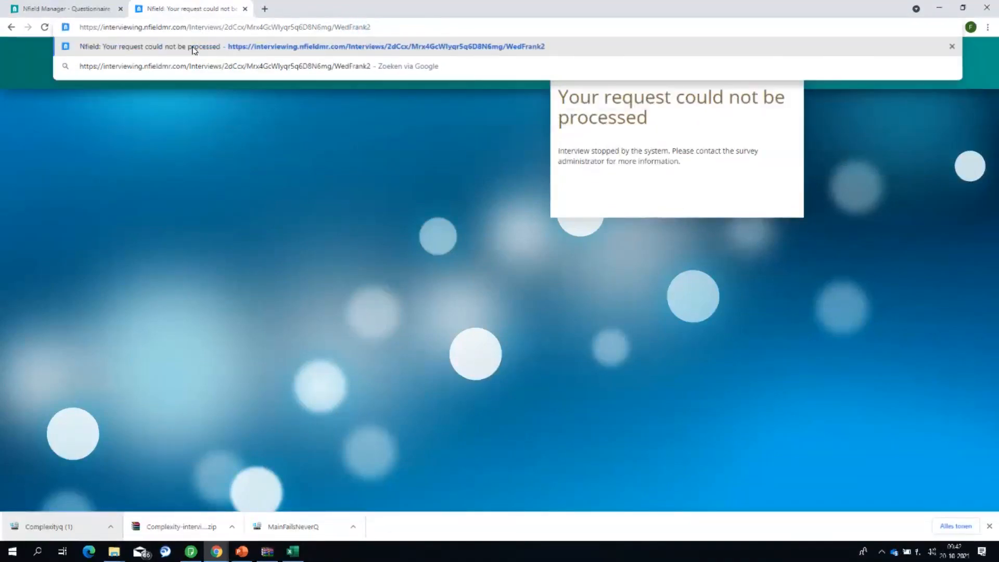
pyautogui.press('Return')
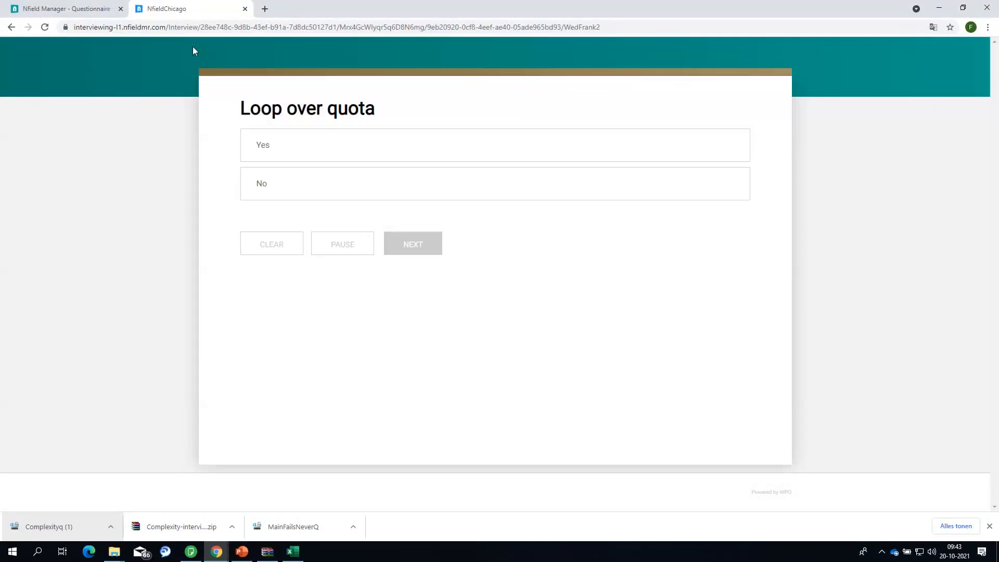
pyautogui.click(440, 139)
# - Switch to PowerPoint, start the slide show from the Resume slide, and reveal its first two bullet points
pyautogui.click(243, 553)
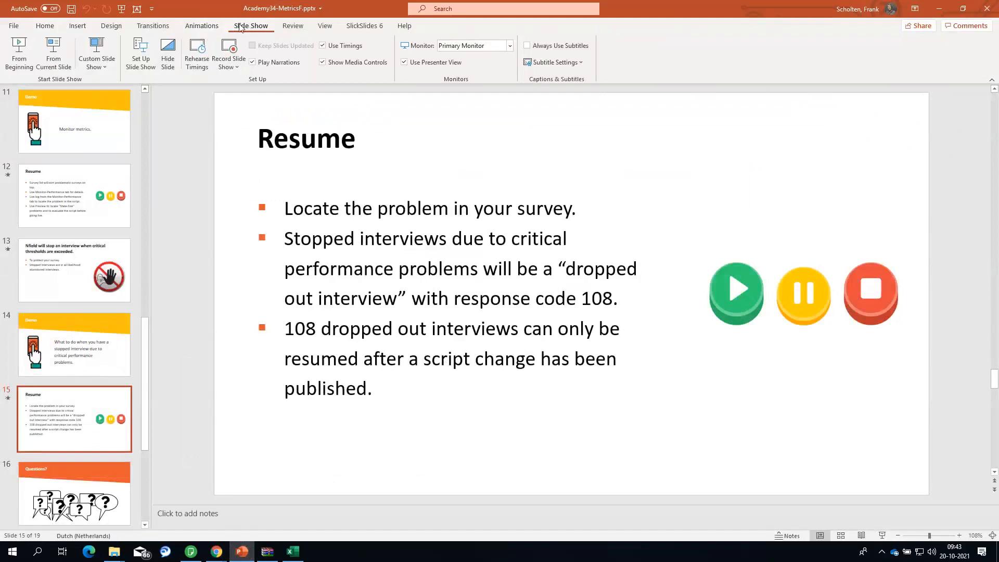
pyautogui.click(53, 54)
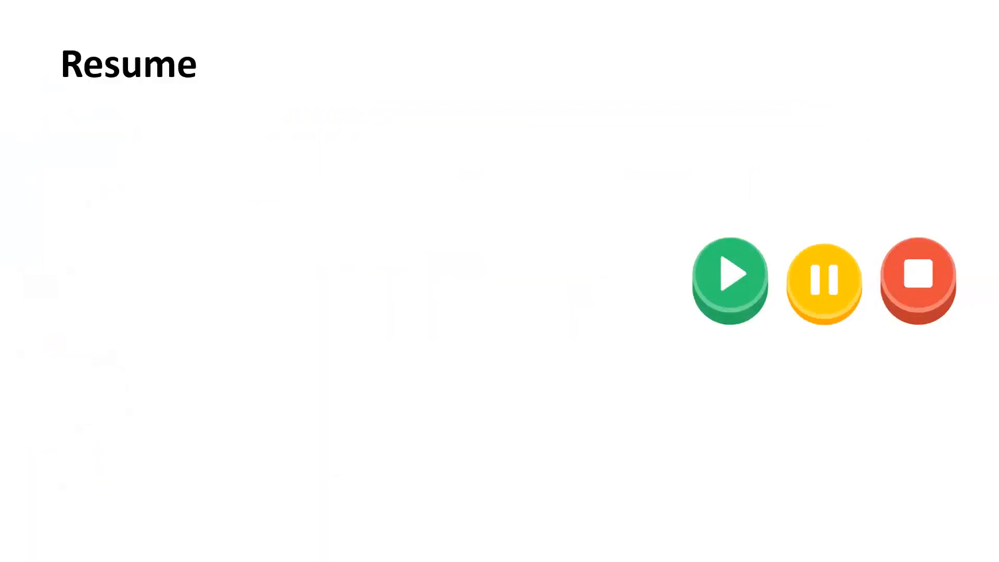
pyautogui.press('Right')
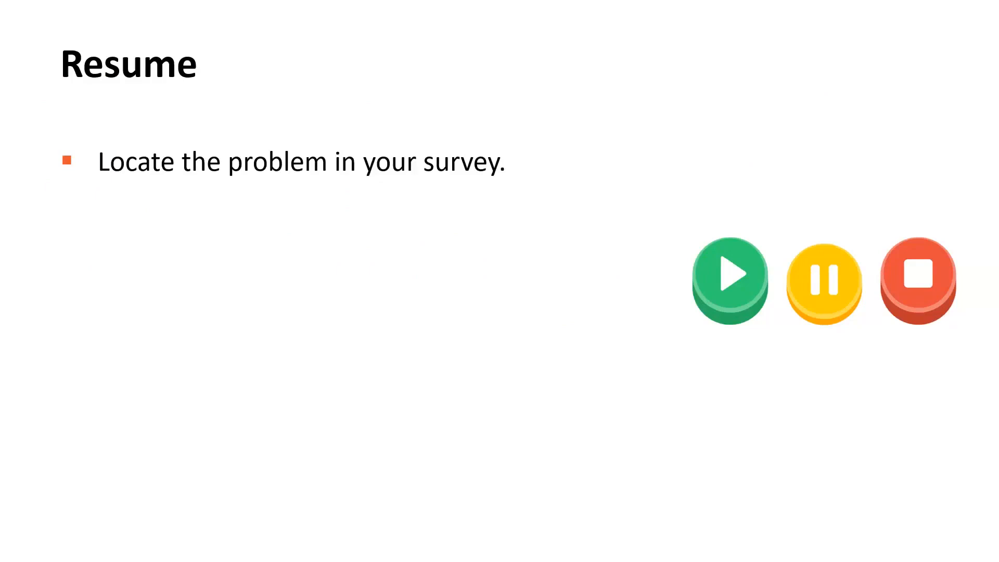
pyautogui.press('Right')
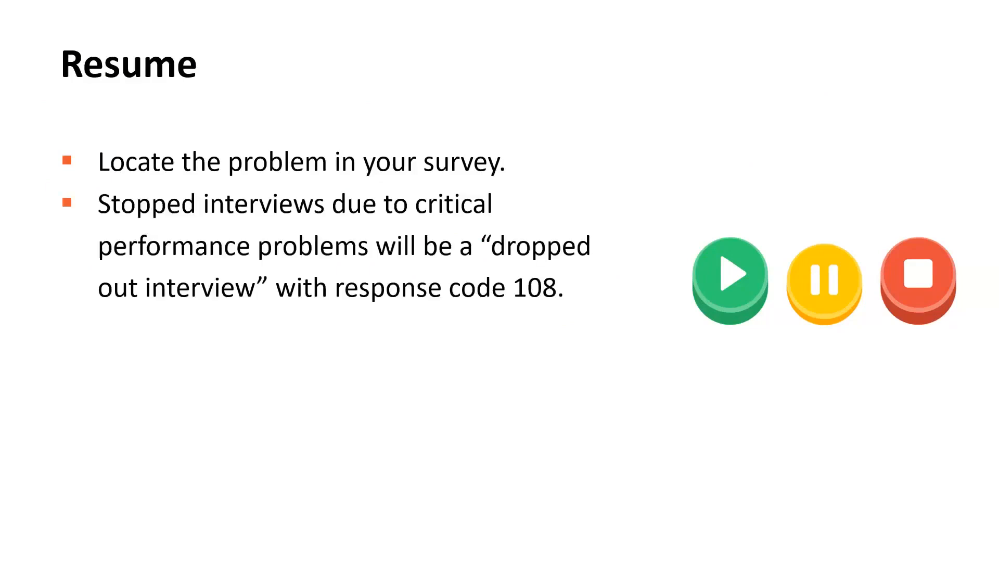